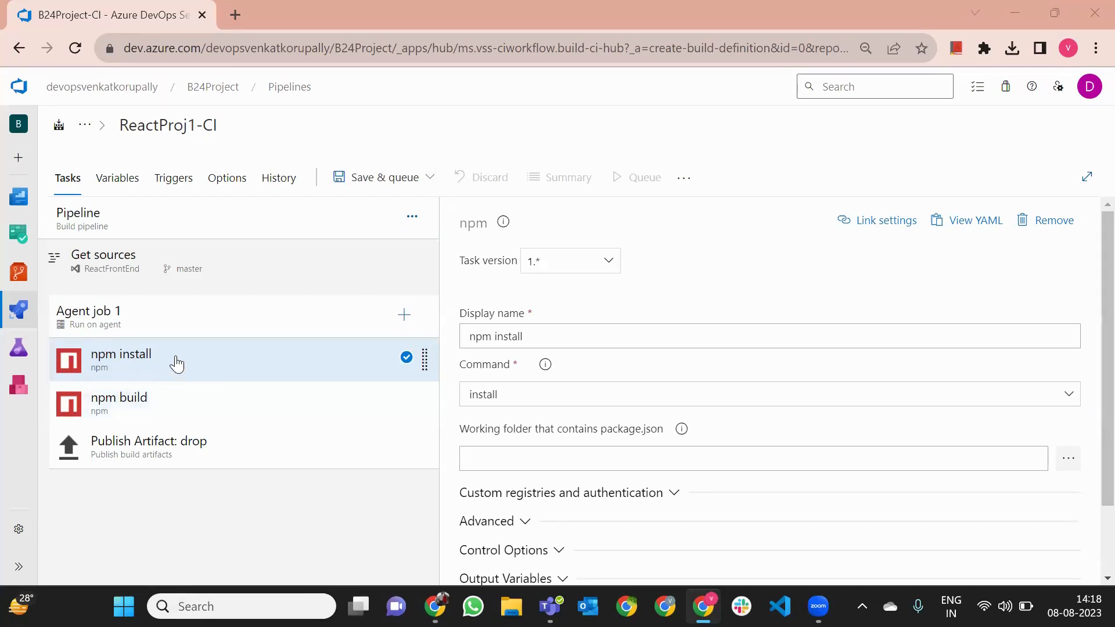
Review the npm build task's display name, command type and command arguments after checking the npm install task.
left_click(176, 364)
left_click(125, 406)
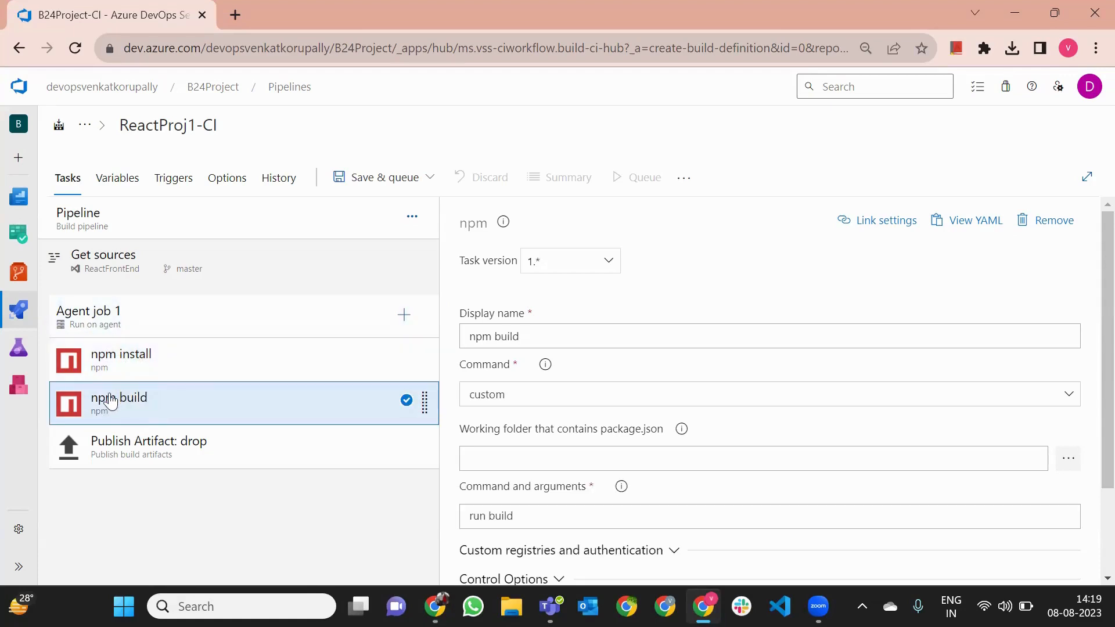
mouse_move(26, 287)
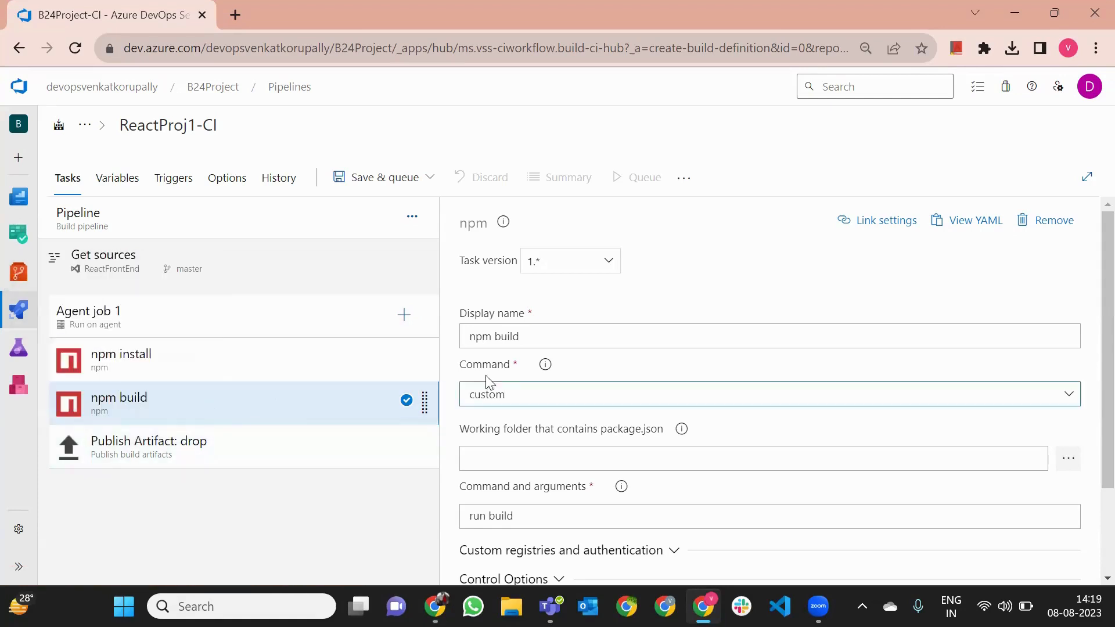
left_click_drag(528, 340, 495, 336)
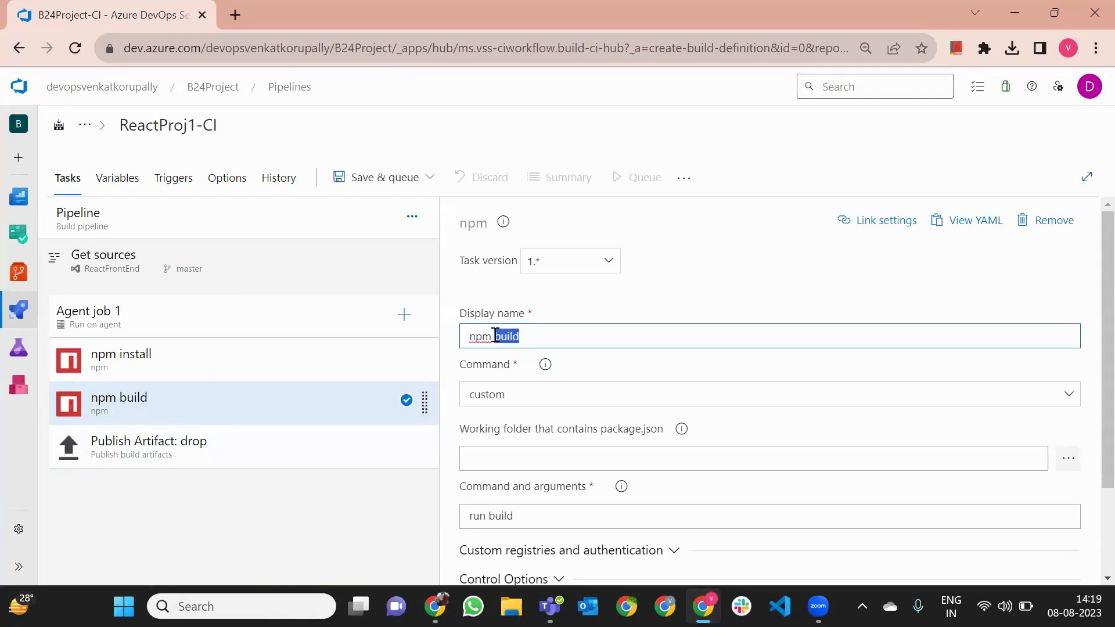
left_click(498, 394)
left_click(511, 489)
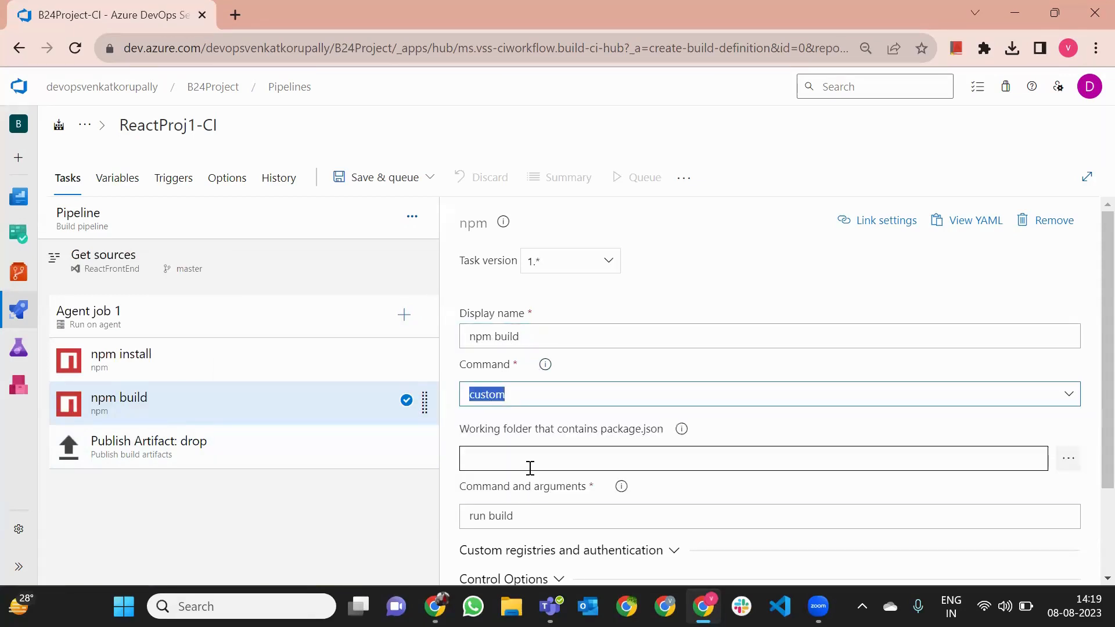
scroll(511, 489, "down", 1)
left_click_drag(521, 432, 465, 428)
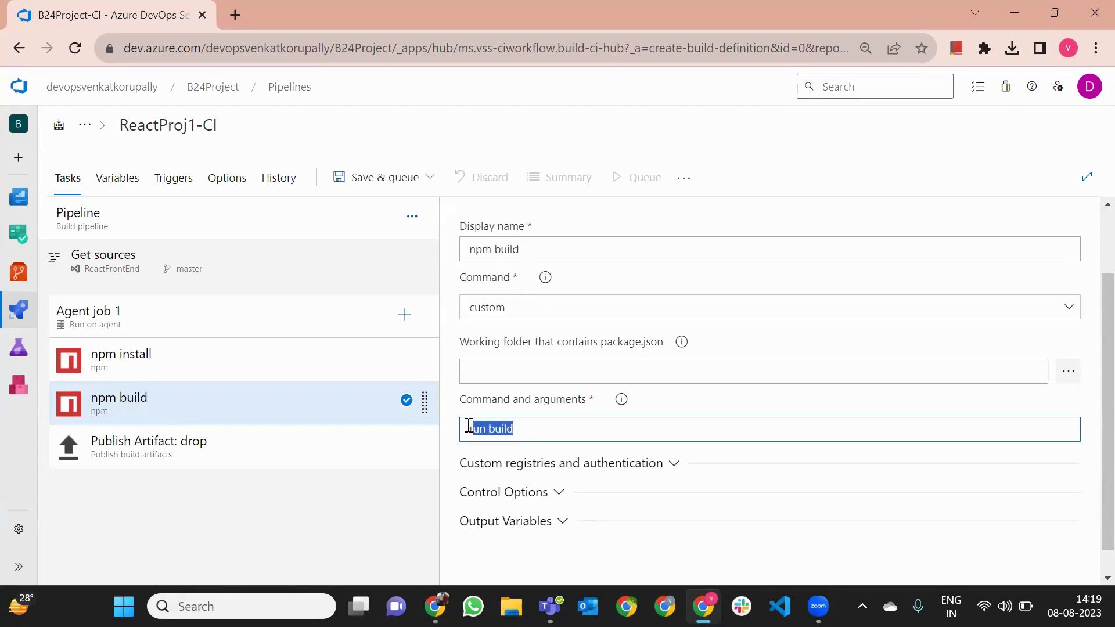
left_click(531, 425)
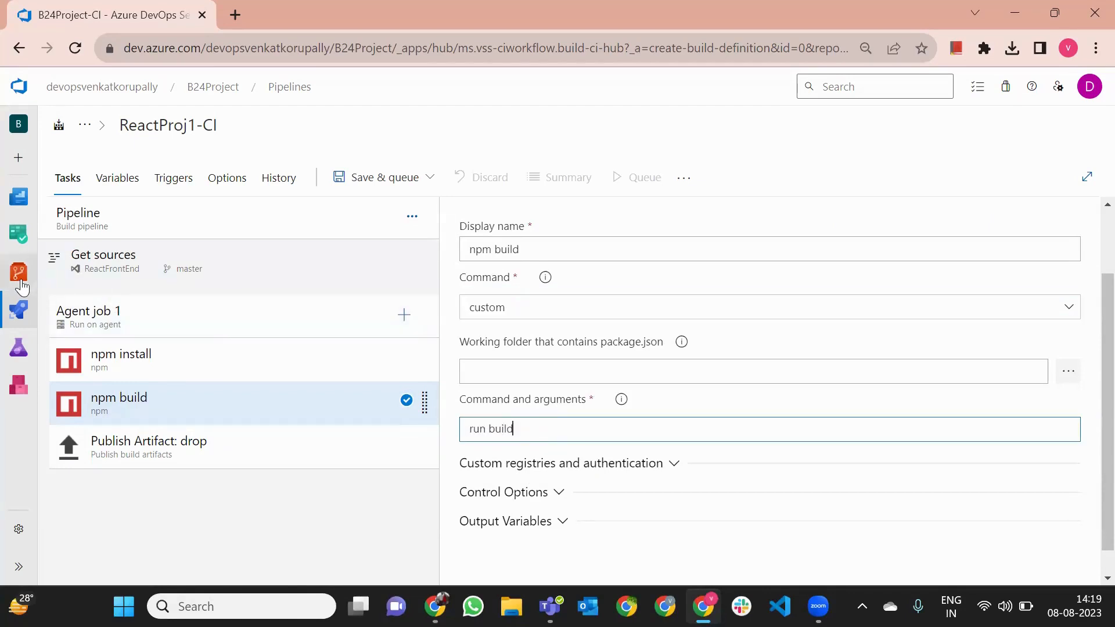
mouse_move(19, 272)
Compare the settings of the npm install task with those of the npm build task.
left_click(177, 372)
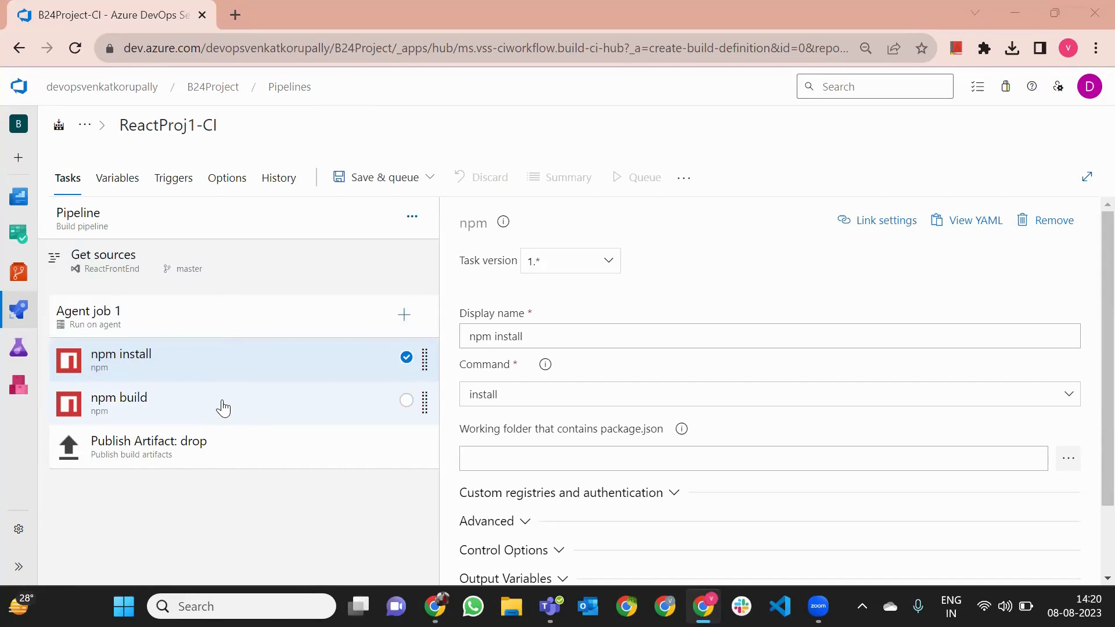
left_click(210, 364)
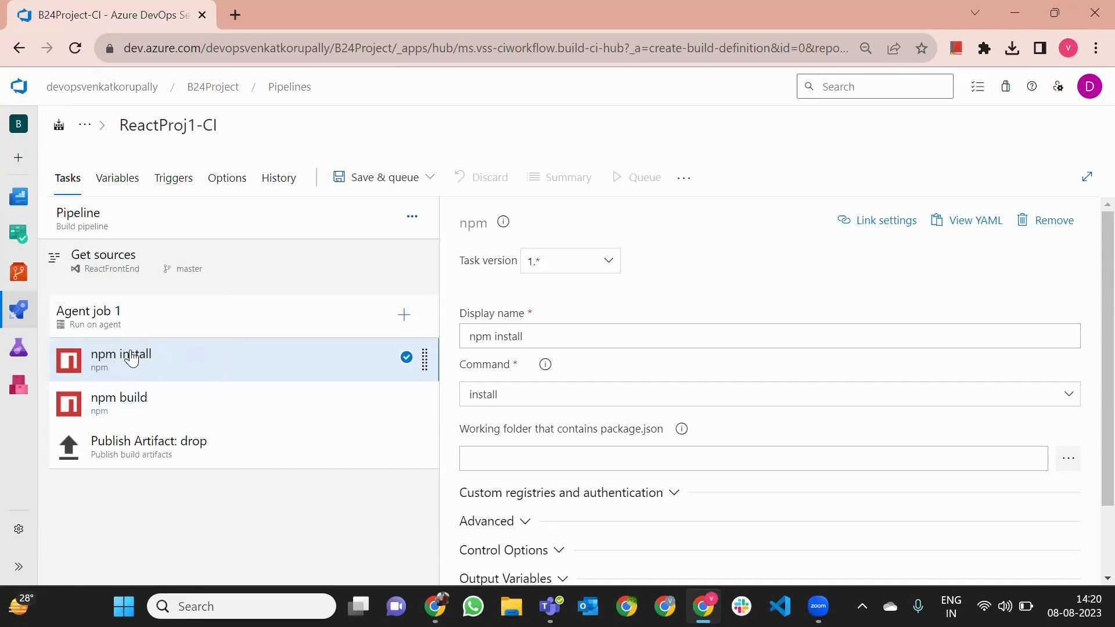
left_click(138, 405)
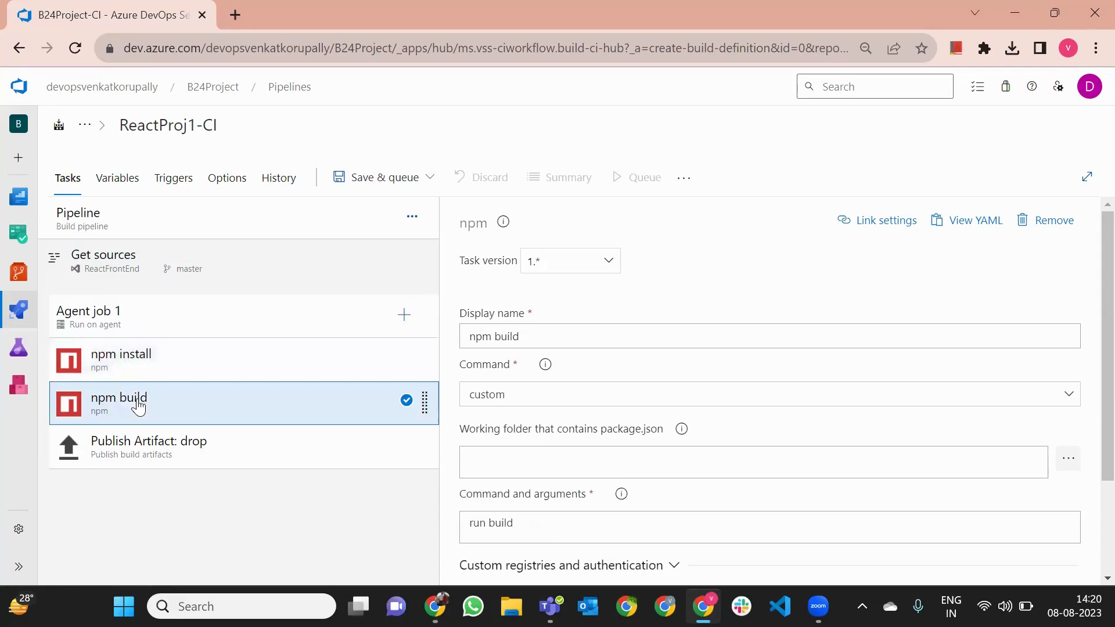
left_click(138, 366)
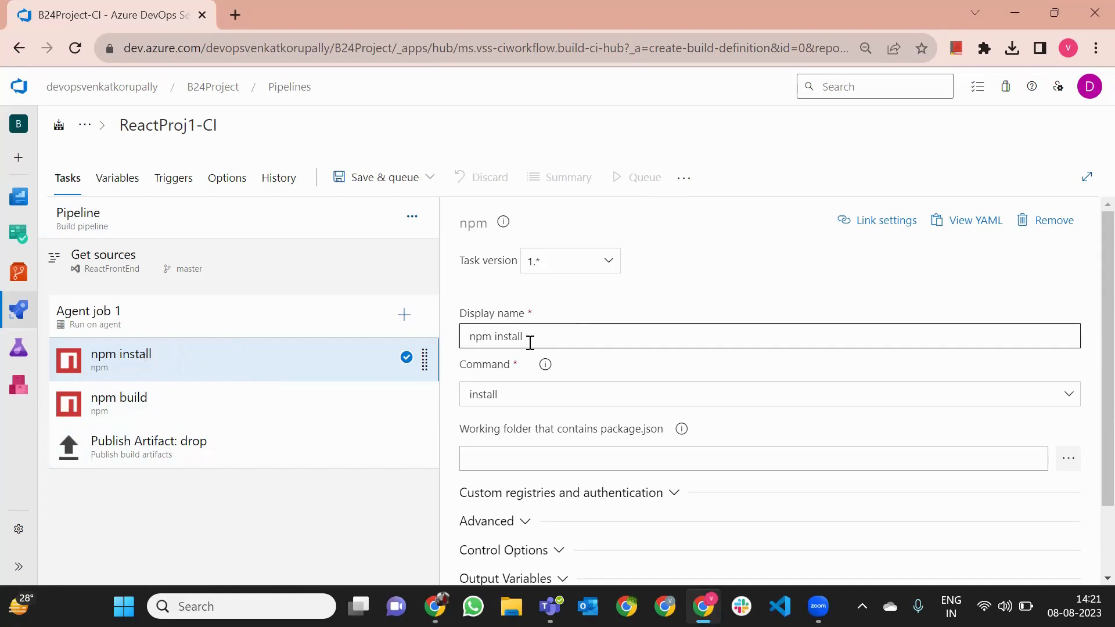
scroll(673, 360, "down", 1)
scroll(460, 493, "up", 1)
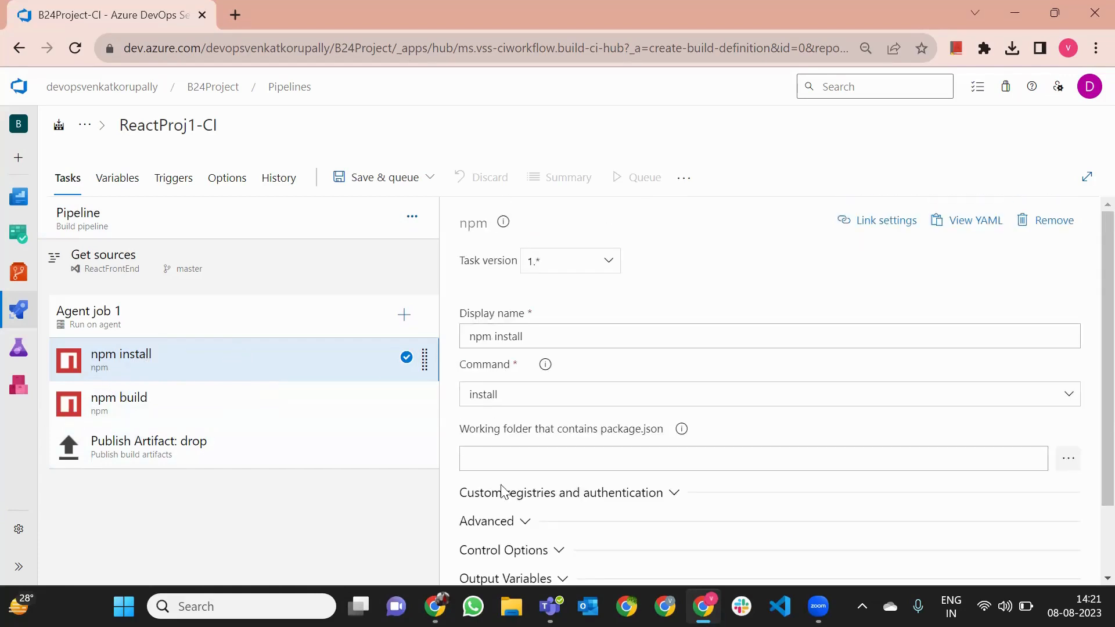
scroll(459, 418, "down", 1)
Remove the npm install, npm build and Publish Artifact tasks from Agent job 1.
right_click(296, 368)
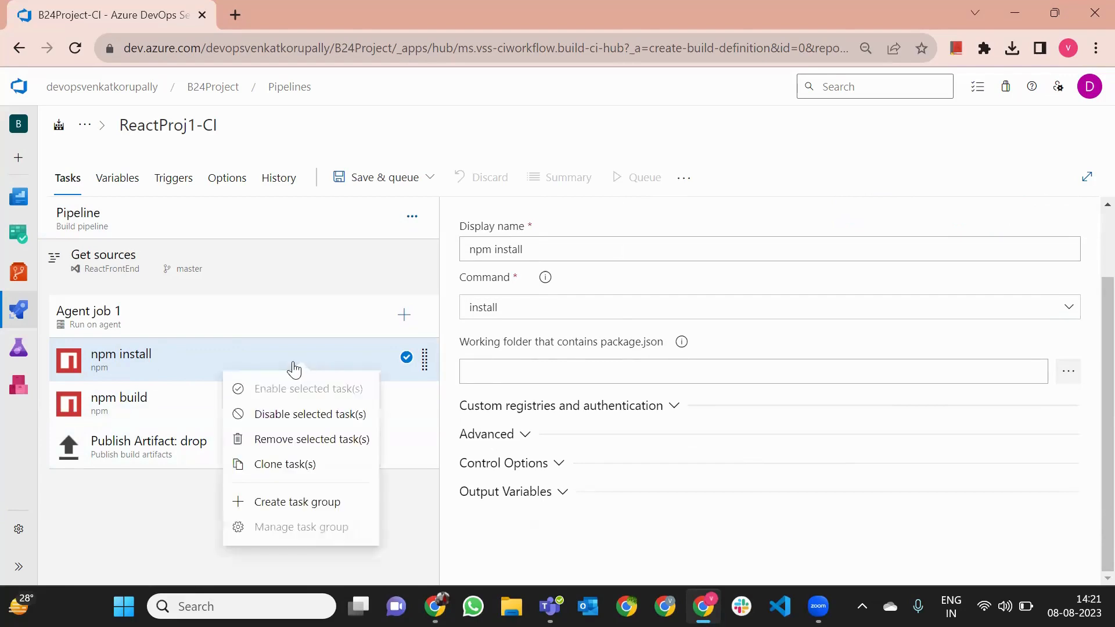
key("Delete")
left_click(226, 369)
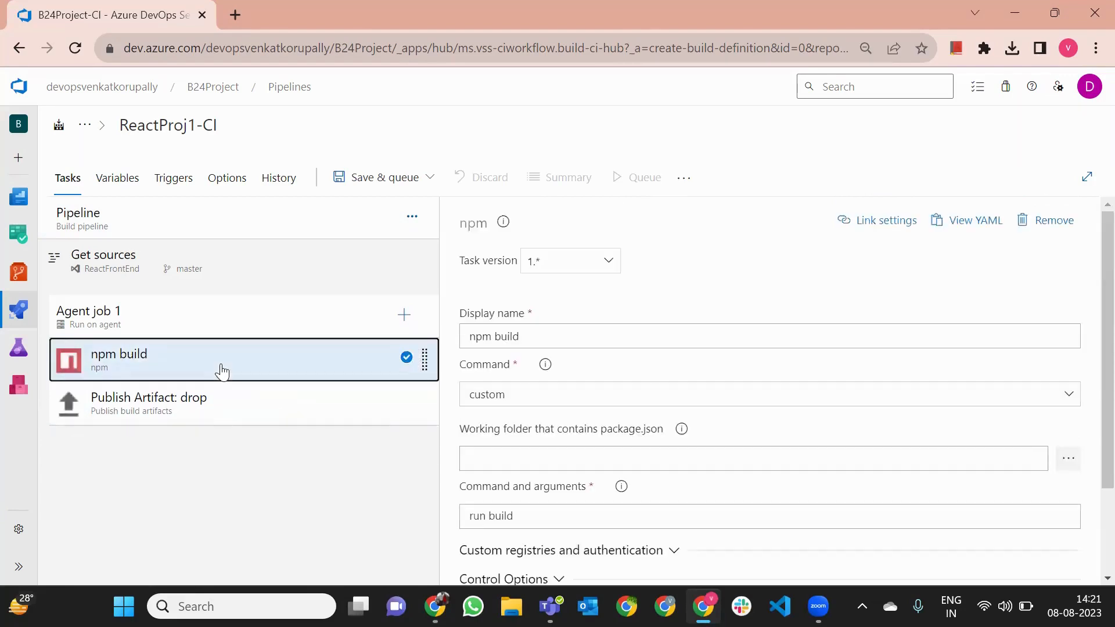
key("Delete")
left_click(220, 368)
key("Delete")
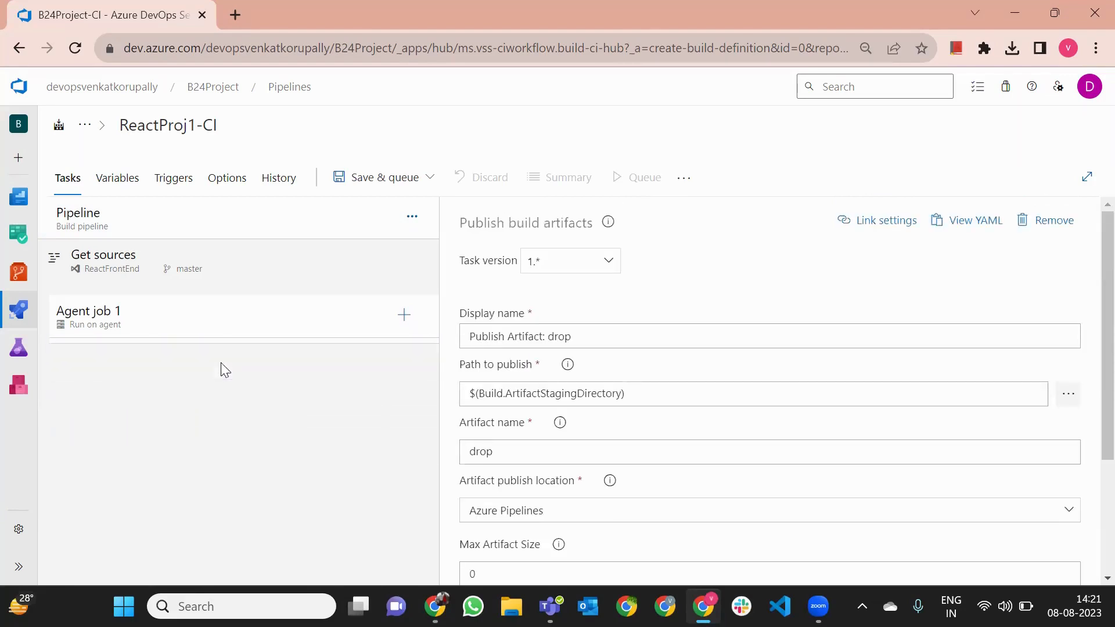
Find the npm task and add it to the empty Agent job 1, keeping its default install command.
left_click(403, 315)
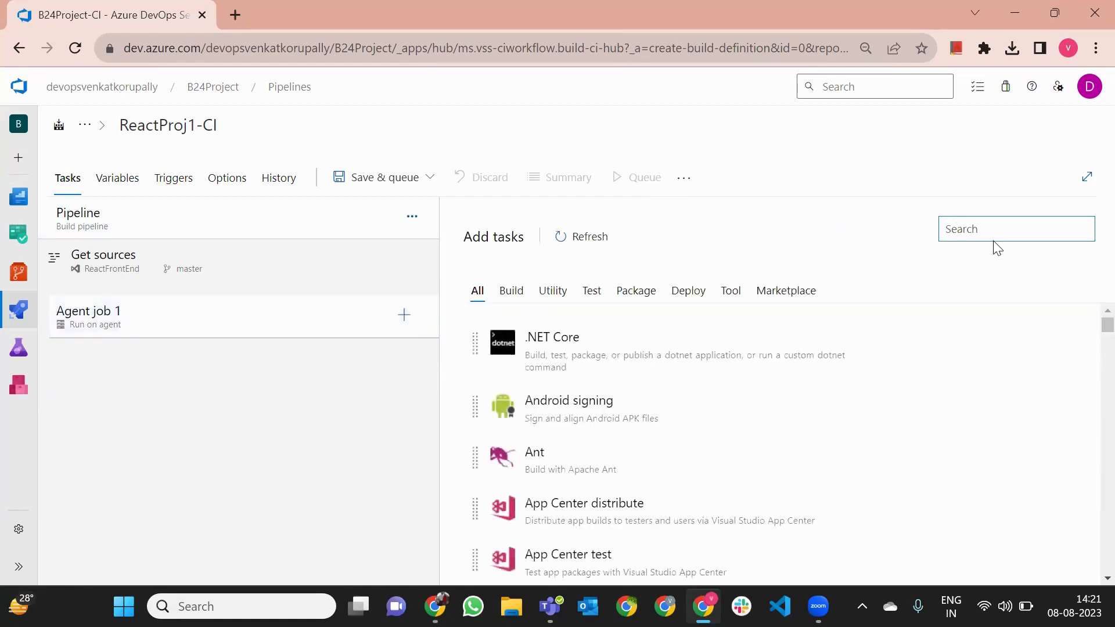
type("npm")
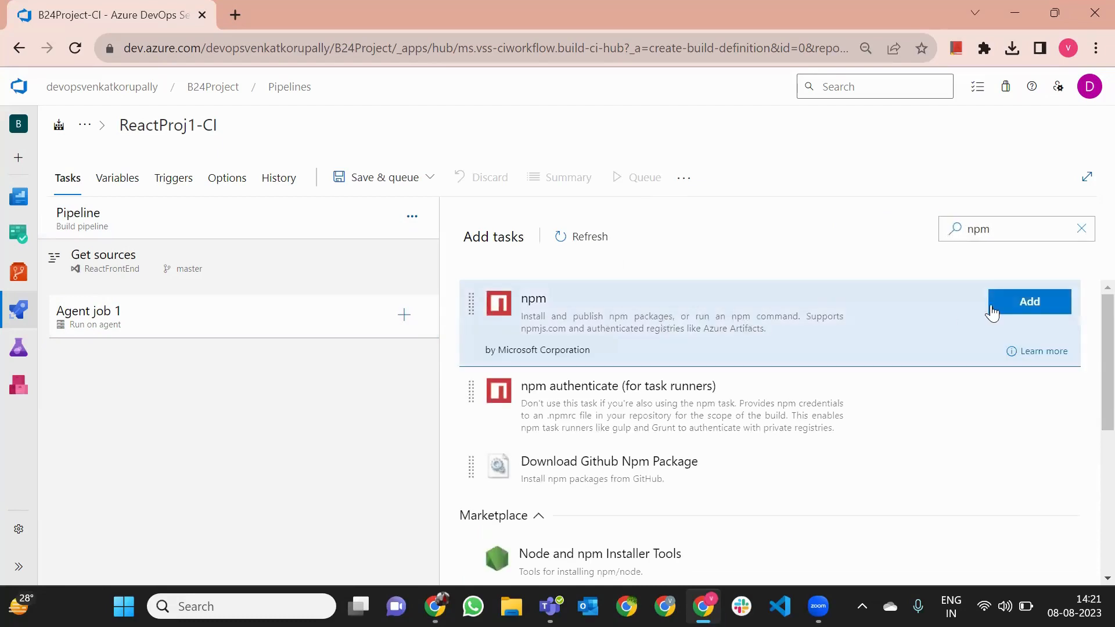
left_click(1022, 302)
left_click(339, 357)
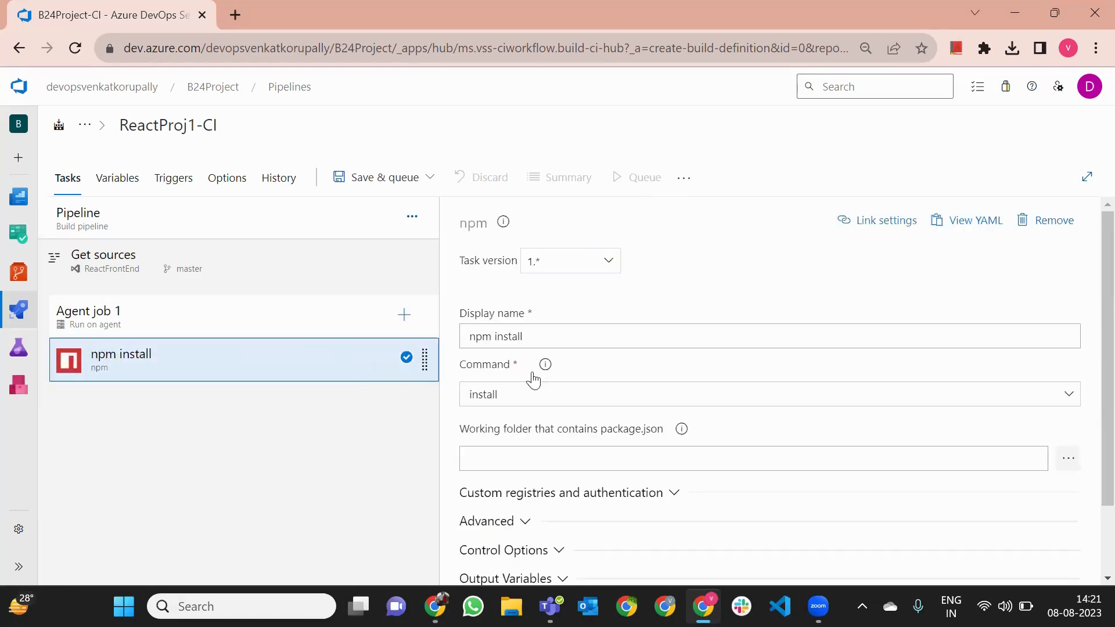
scroll(580, 395, "down", 2)
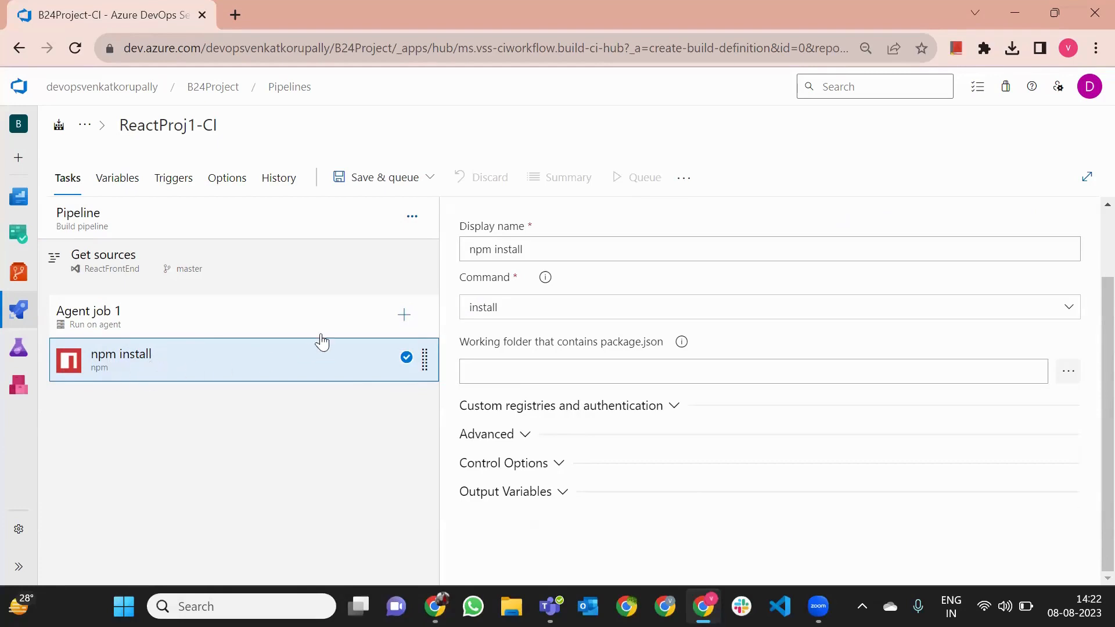
left_click(403, 315)
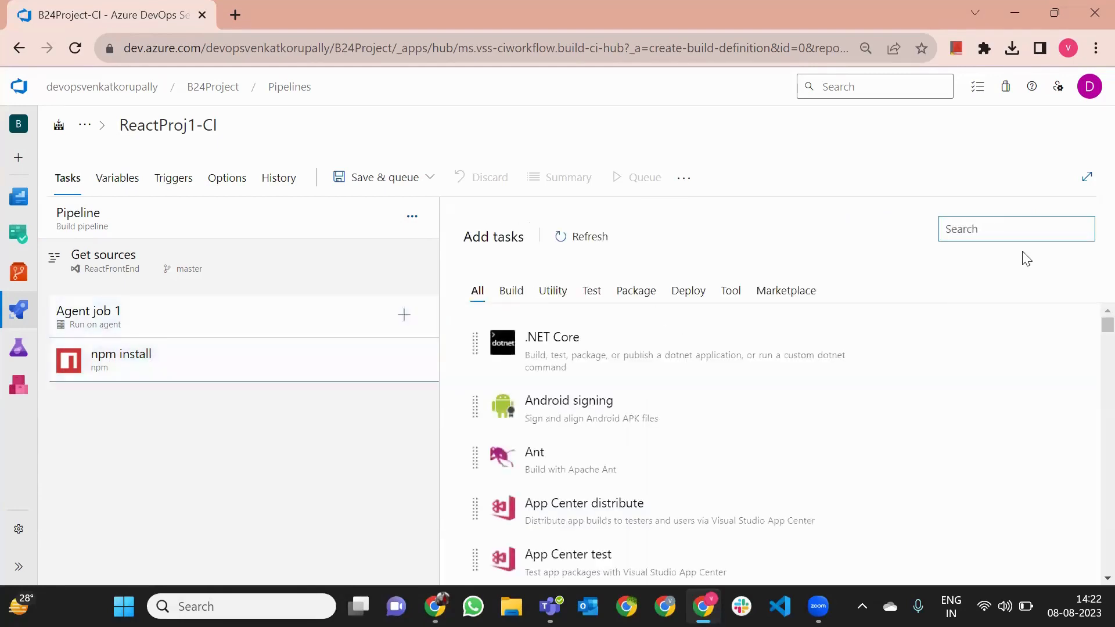
left_click(271, 340)
left_click(261, 363)
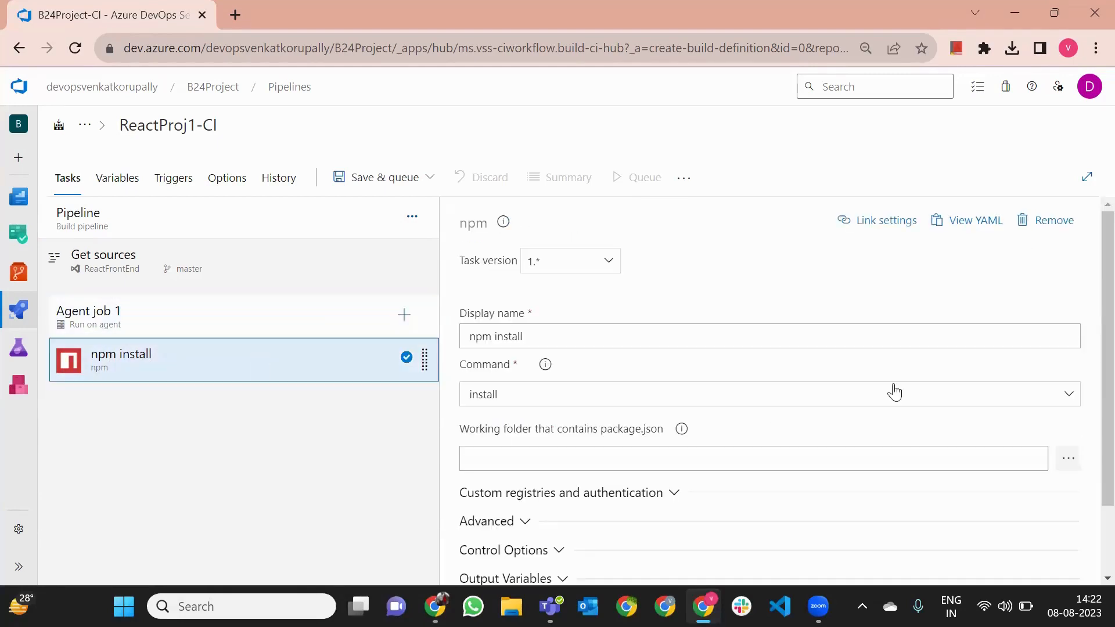
Add a second npm task to Agent job 1 below the npm install task.
left_click(403, 315)
type("npm")
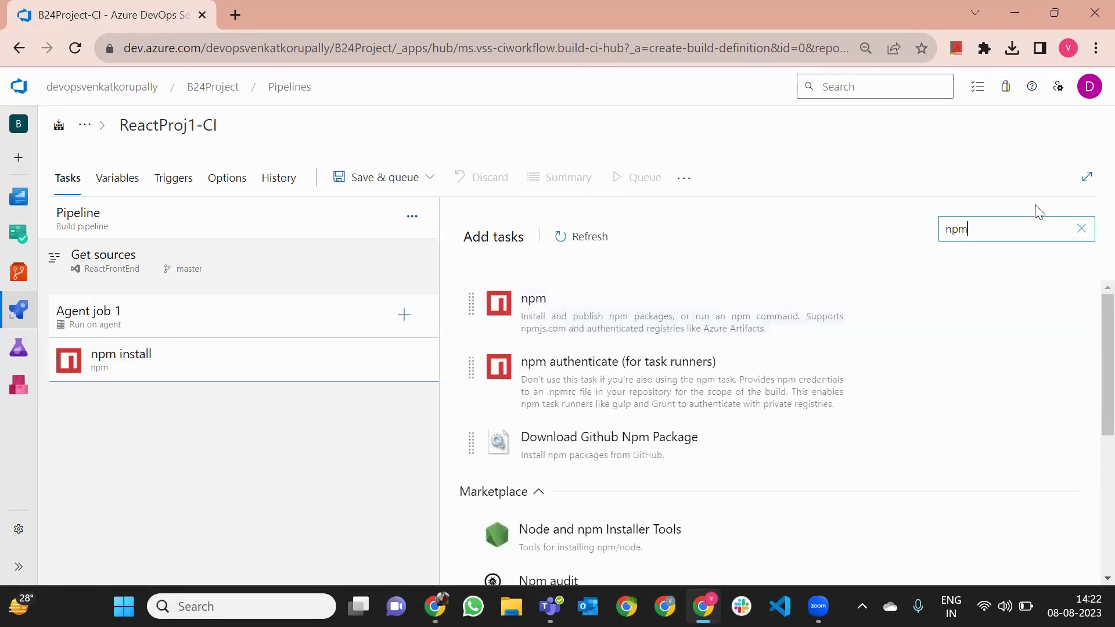
left_click(576, 316)
left_click(992, 314)
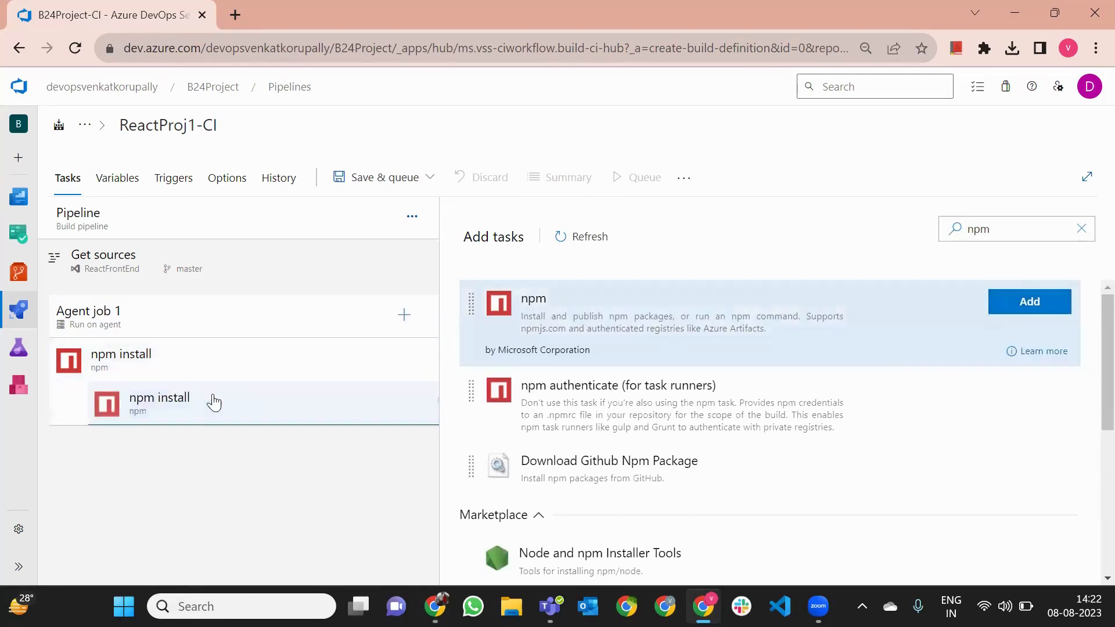
Configure the second npm task with display name "npm build", the custom command and the arguments "run build".
left_click(214, 399)
left_click_drag(530, 334, 495, 330)
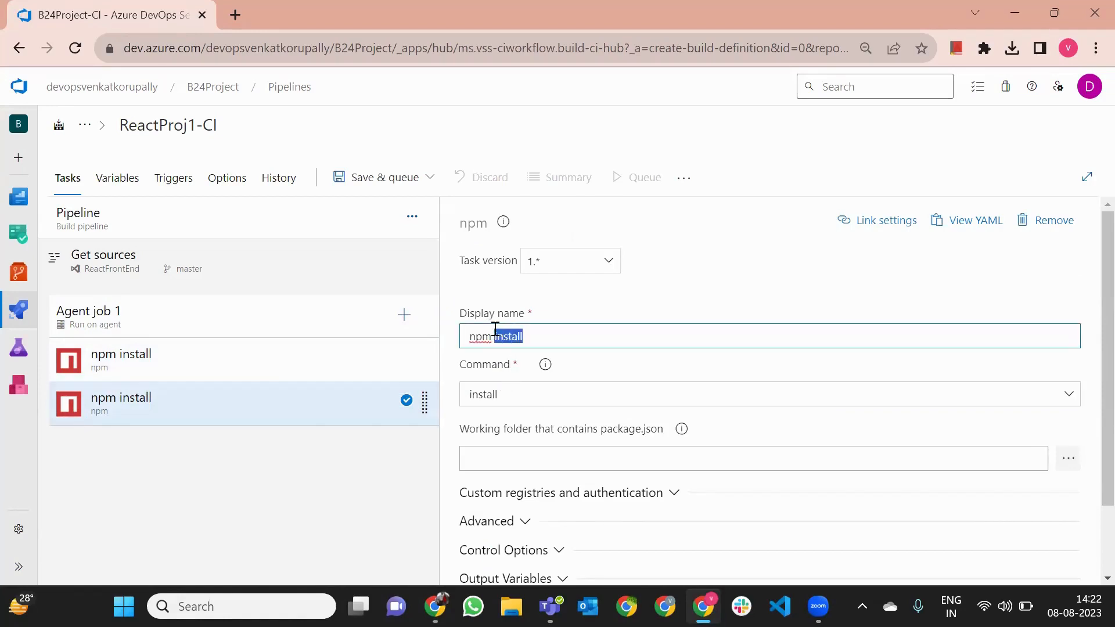
type("build")
left_click(514, 397)
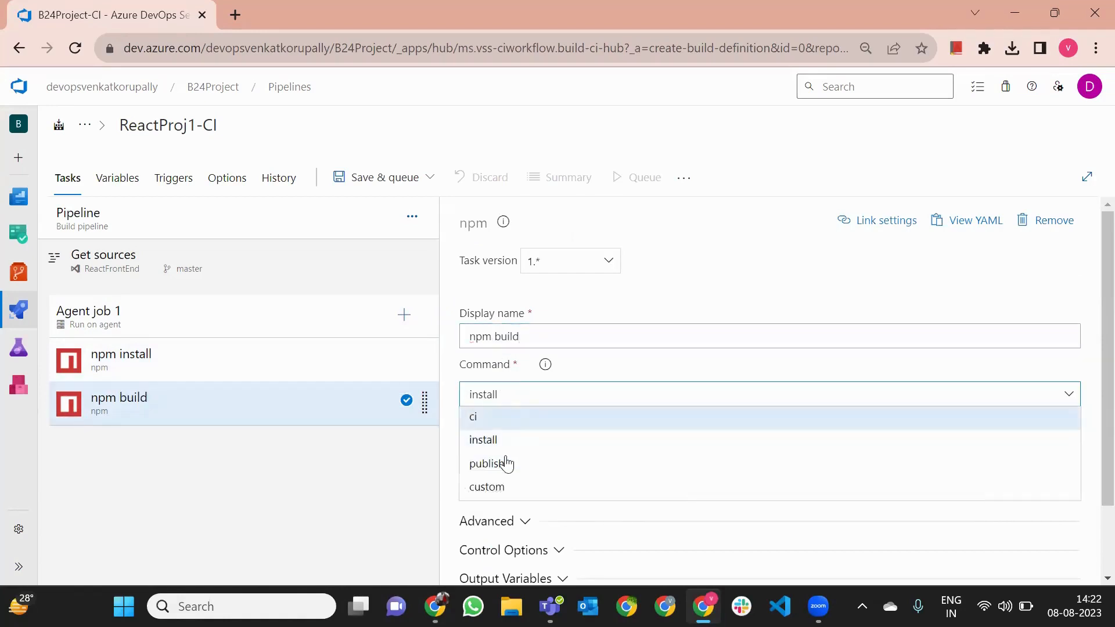
left_click(503, 485)
scroll(523, 464, "down", 2)
left_click(529, 441)
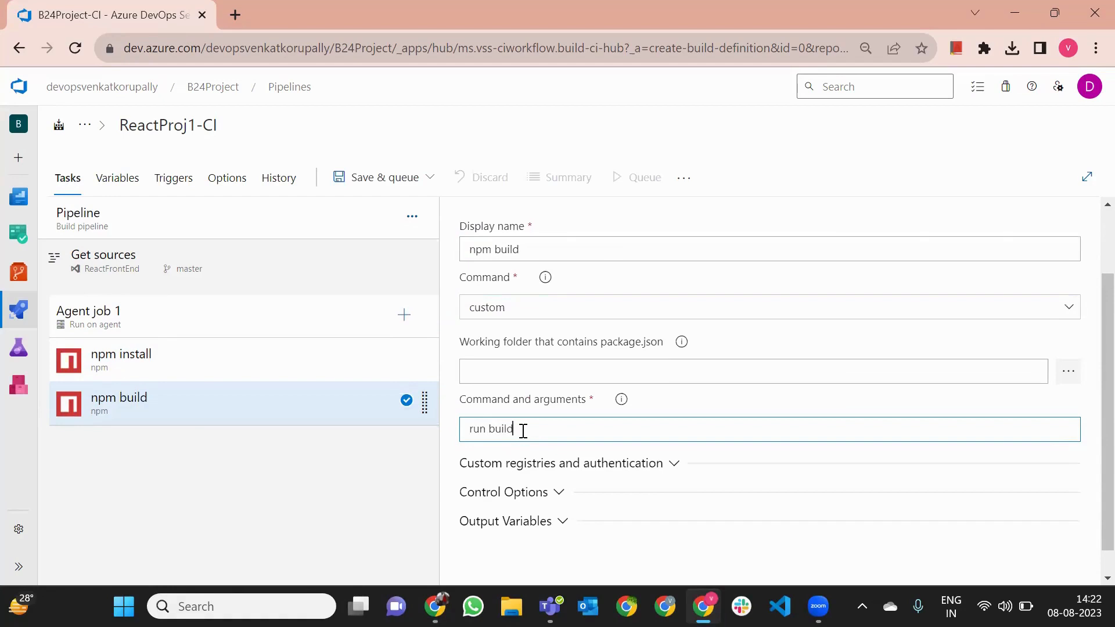
left_click(161, 423)
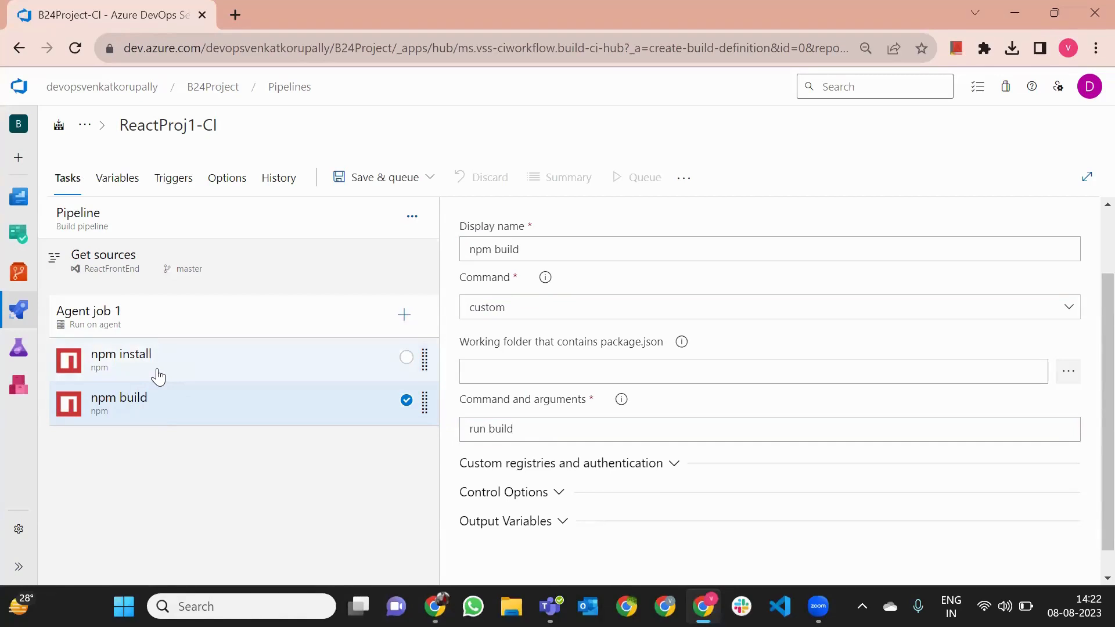
left_click(159, 401)
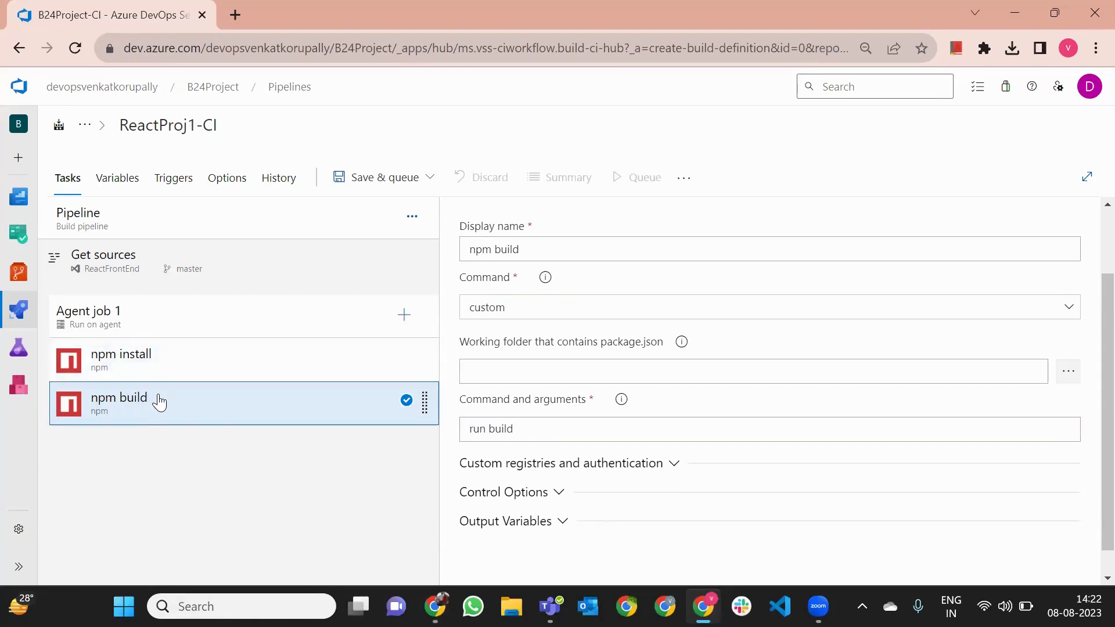
left_click_drag(513, 430, 447, 396)
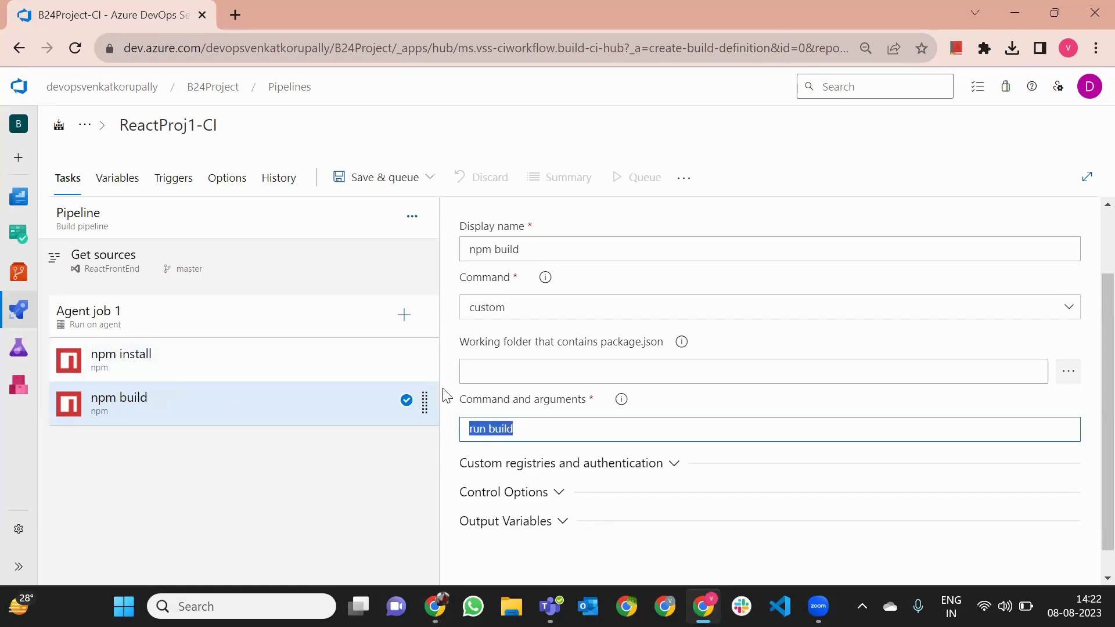
Search for "publish build artif" and add the Publish build artifacts task to Agent job 1.
left_click(404, 314)
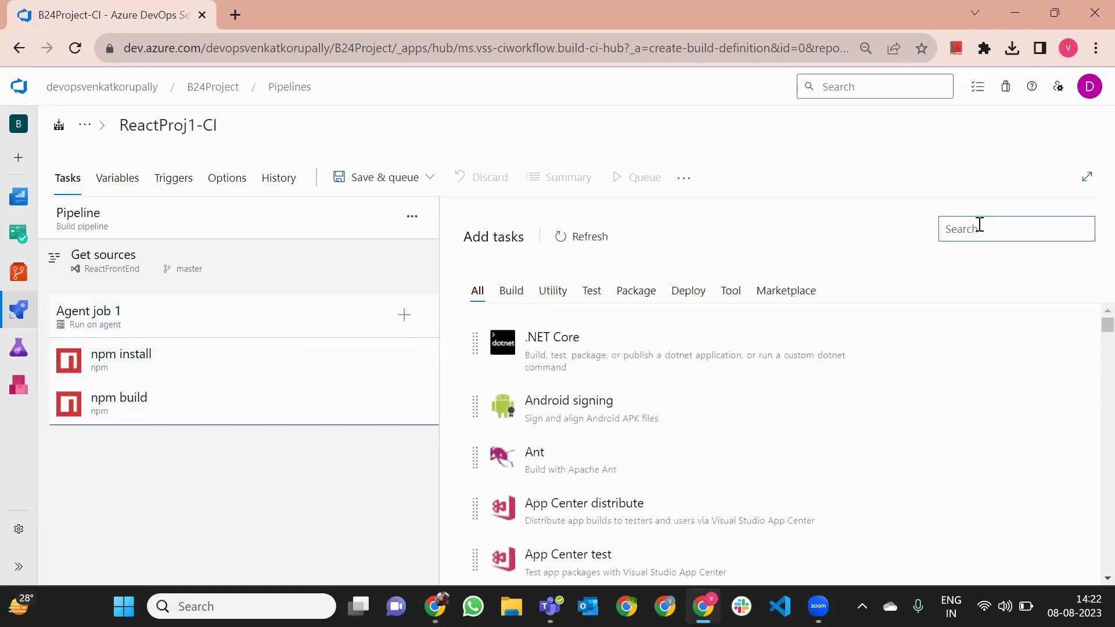
type("publish build artif")
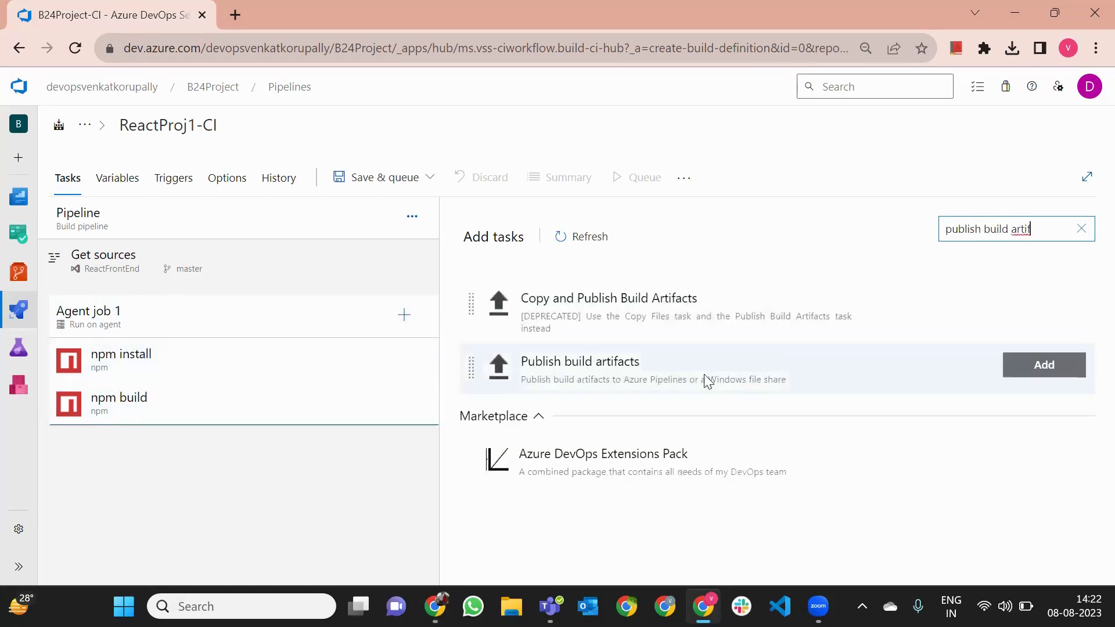
left_click(1010, 365)
Set the Publish Artifact task's path to publish to "build", keeping the artifact name drop.
left_click(215, 463)
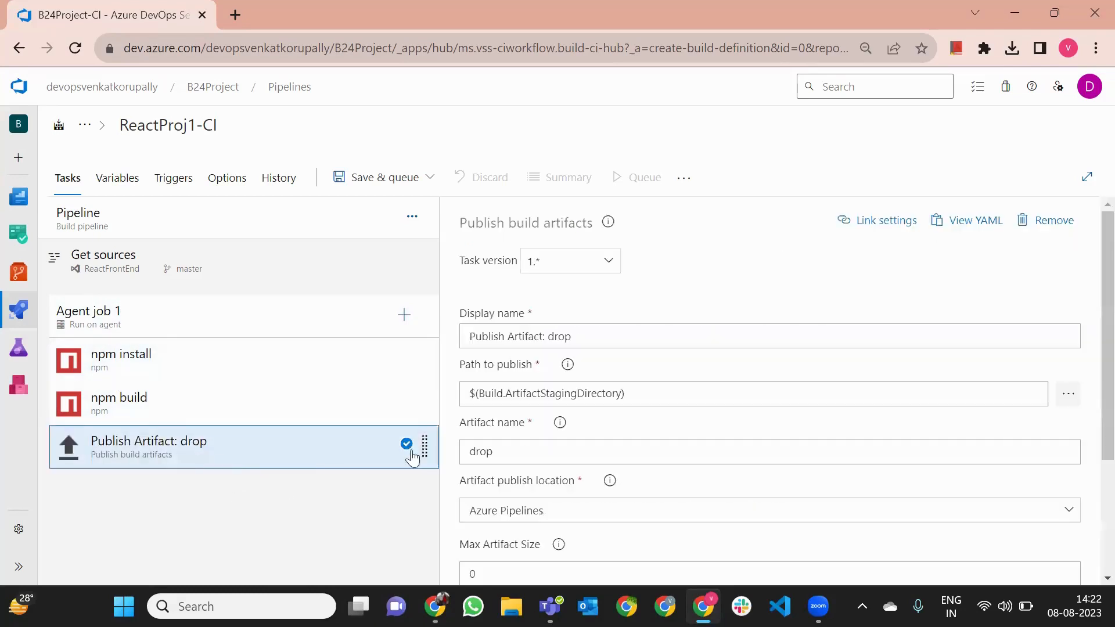
left_click_drag(499, 457, 467, 451)
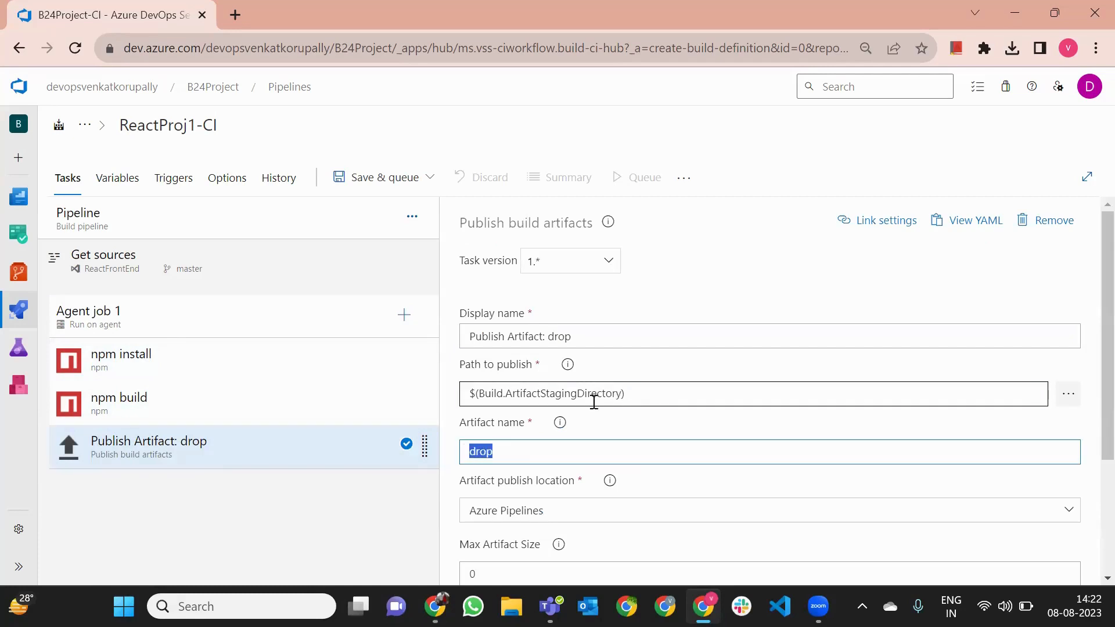
left_click_drag(630, 395, 466, 404)
key("BackSpace")
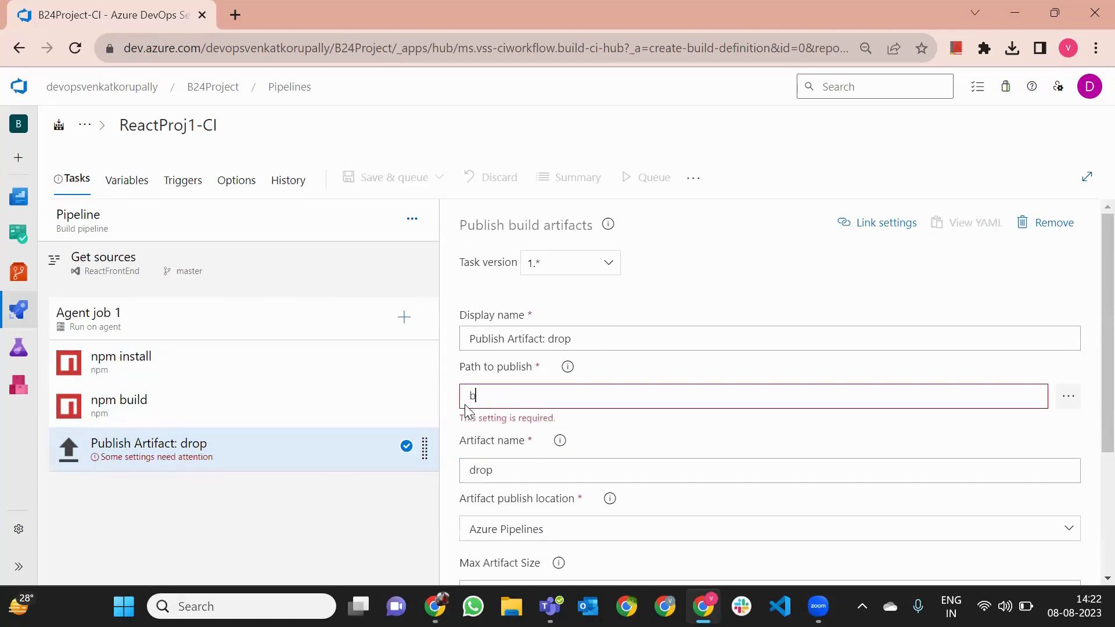
type("build")
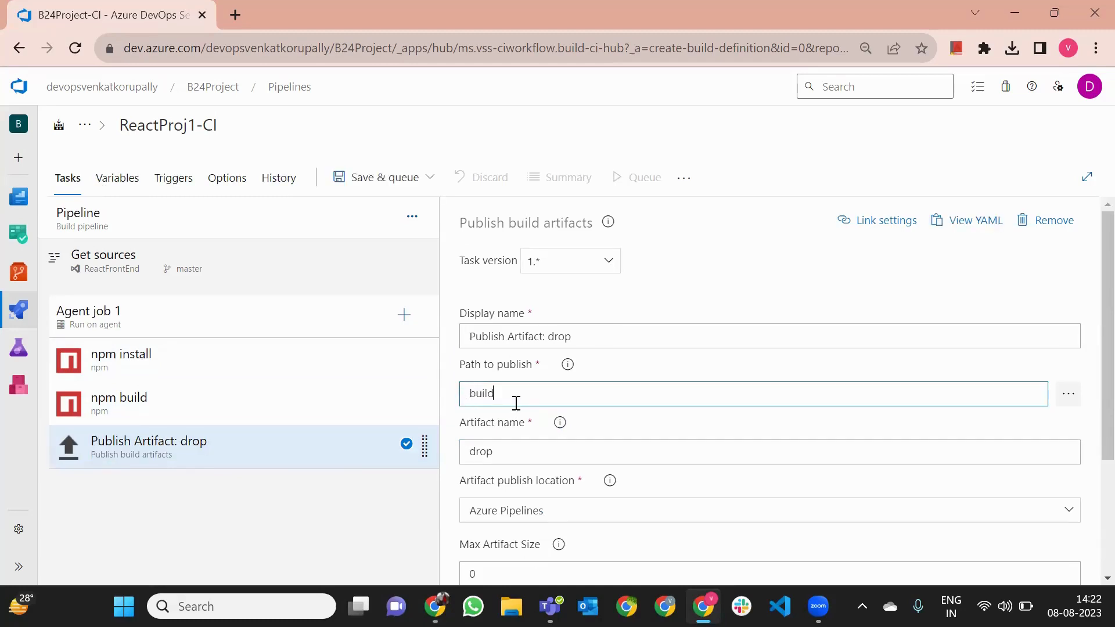
left_click_drag(509, 397, 463, 395)
left_click(299, 406)
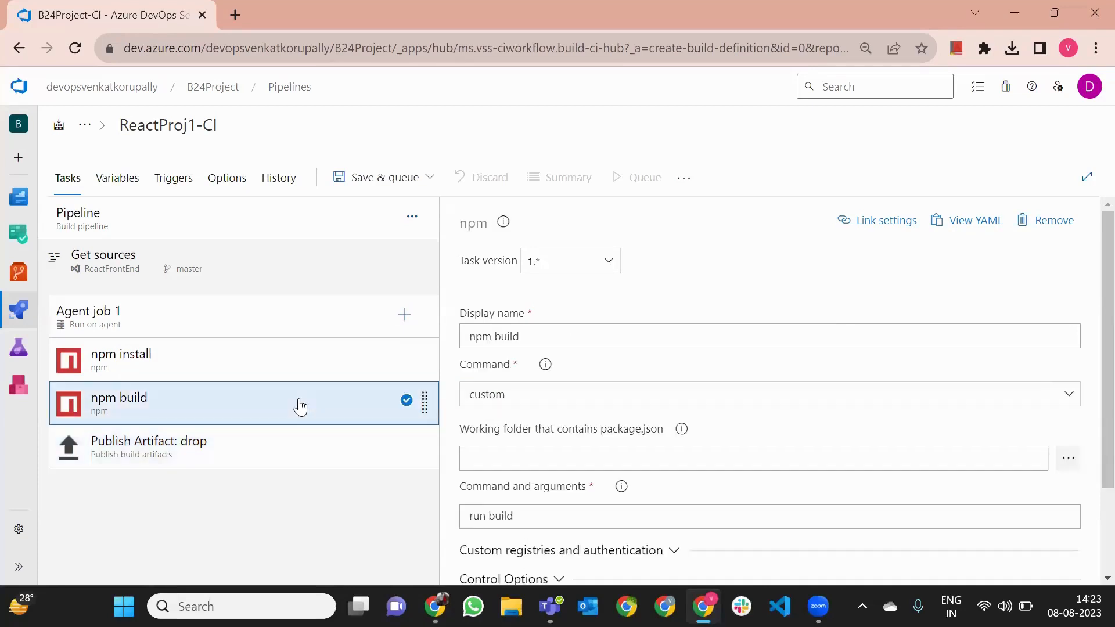
Review the npm install and npm build tasks and the Publish Artifact task's path to publish and artifact name.
left_click(253, 376)
left_click(240, 390)
mouse_move(18, 273)
left_click(150, 468)
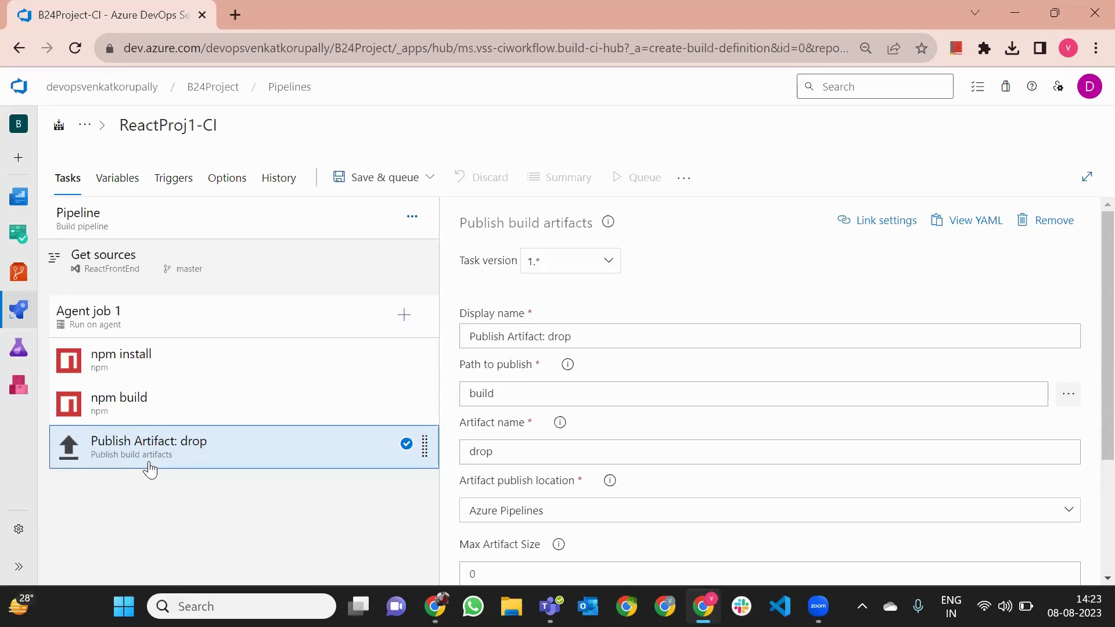
left_click(490, 451)
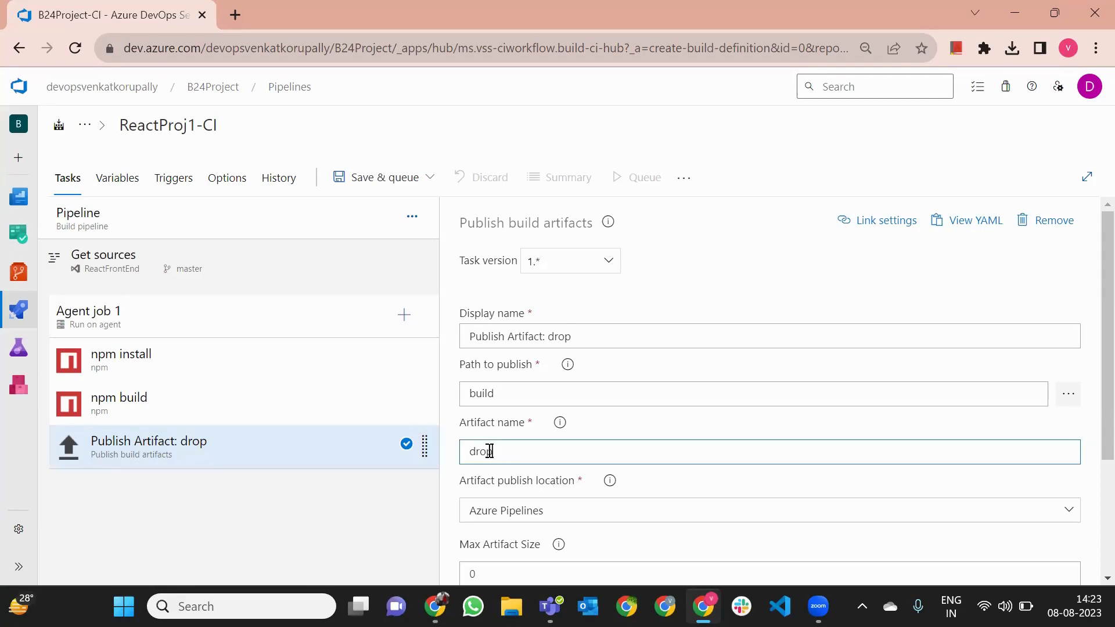
double_click(489, 451)
left_click_drag(505, 451, 461, 451)
left_click(468, 429)
triple_click(468, 429)
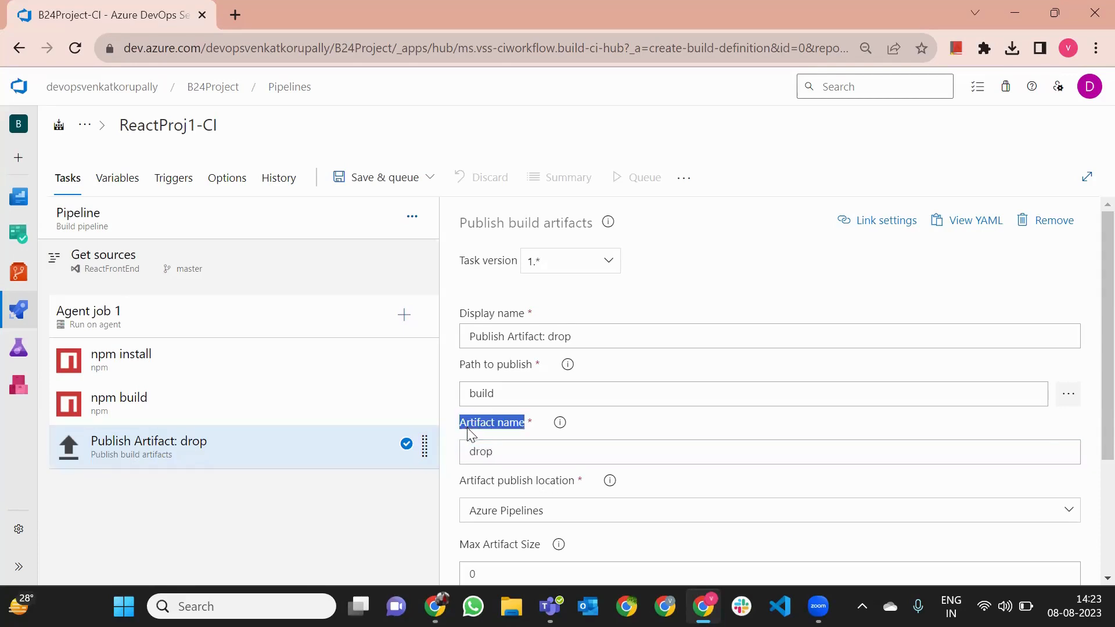
left_click(503, 460)
left_click(506, 394)
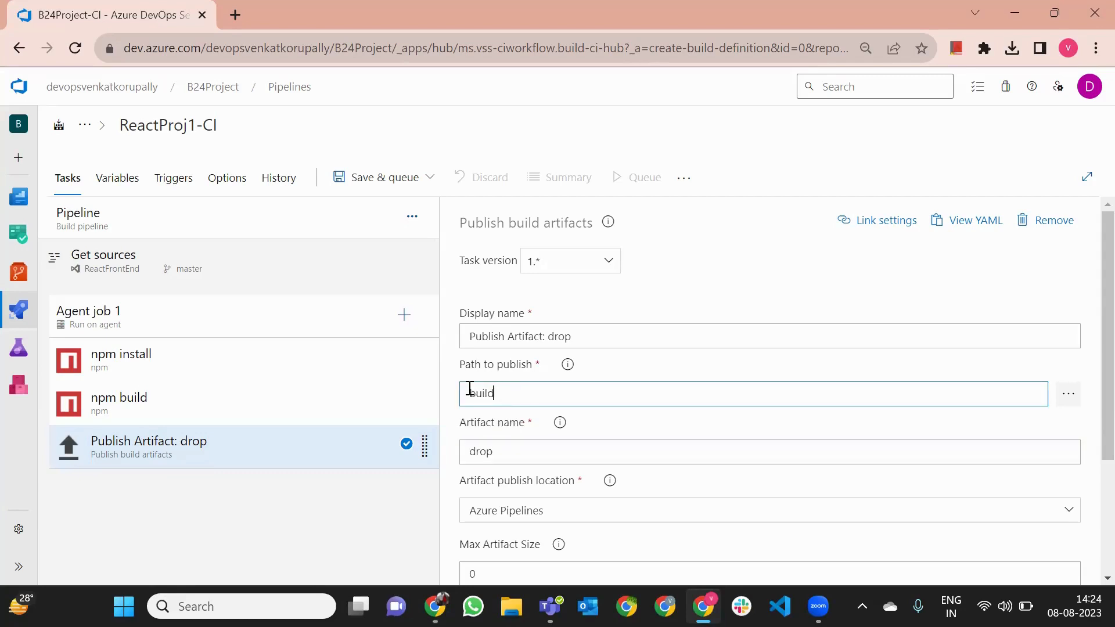
double_click(468, 391)
left_click(501, 394)
left_click_drag(501, 394, 473, 388)
Save the pipeline and run it with the Azure Pipelines agent pool and the windows-2019 agent specification.
left_click(397, 184)
left_click(398, 210)
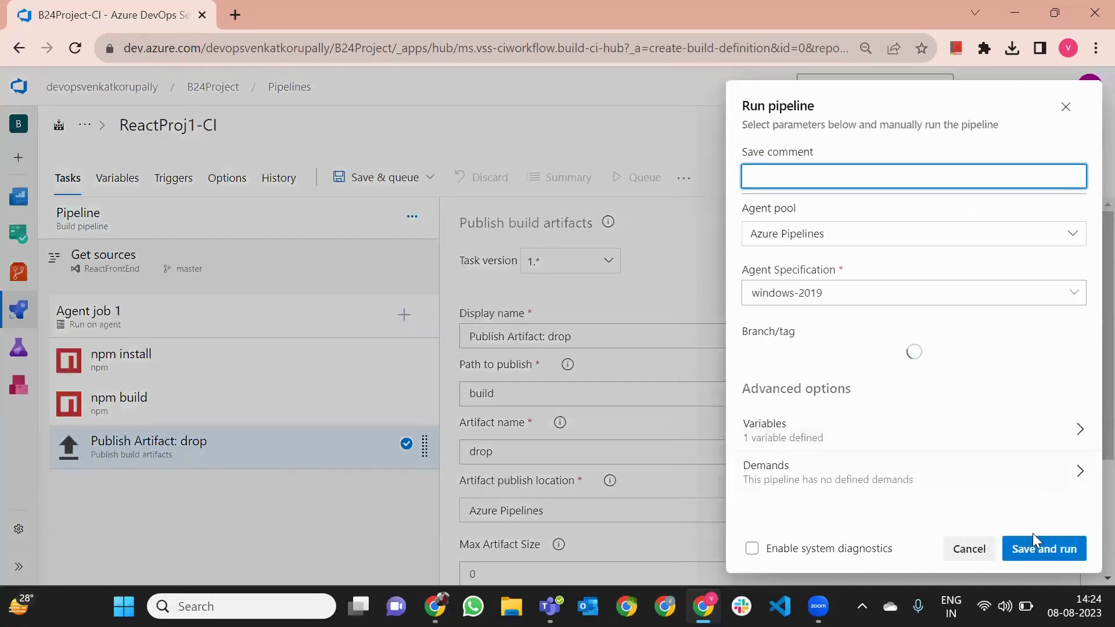
left_click(1029, 549)
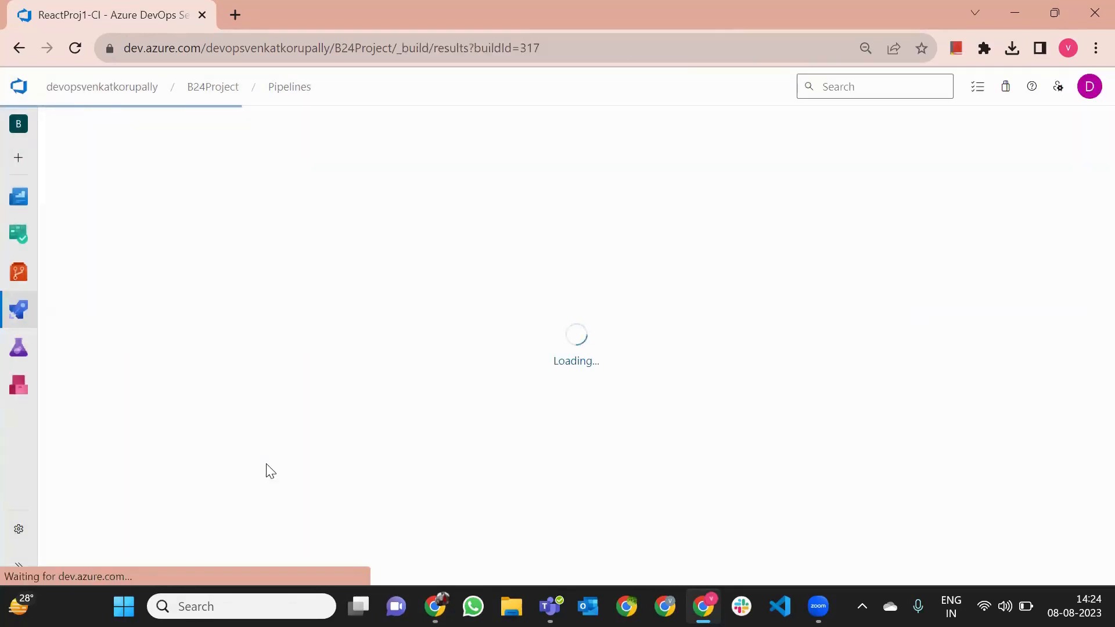
Open the run's Agent job 1 log and examine the agent acquisition, image and agent type lines.
left_click(129, 445)
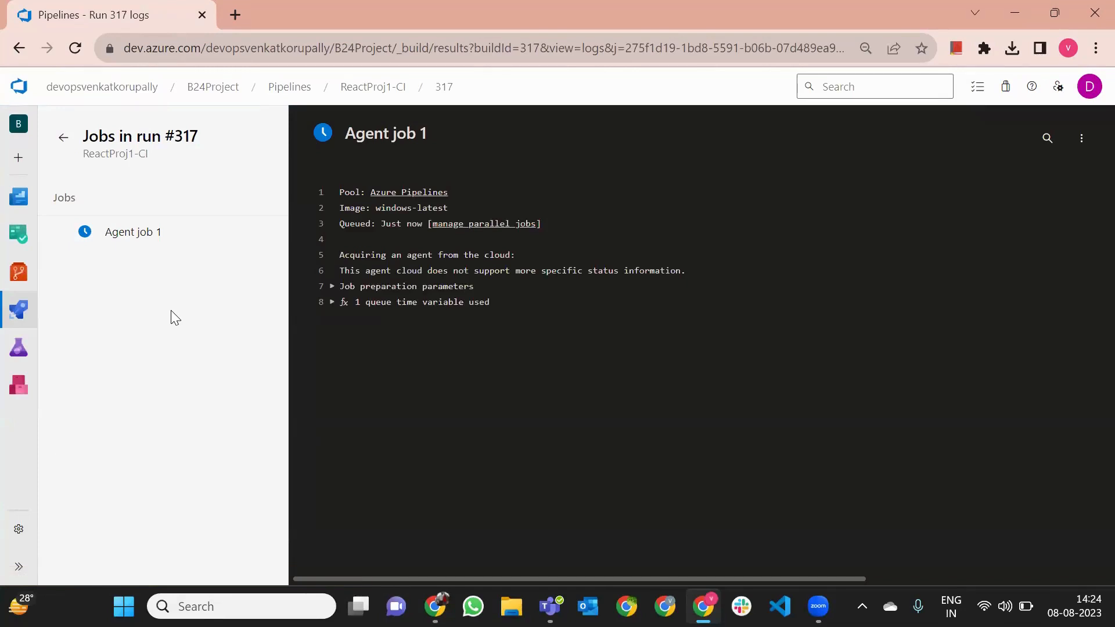
double_click(378, 256)
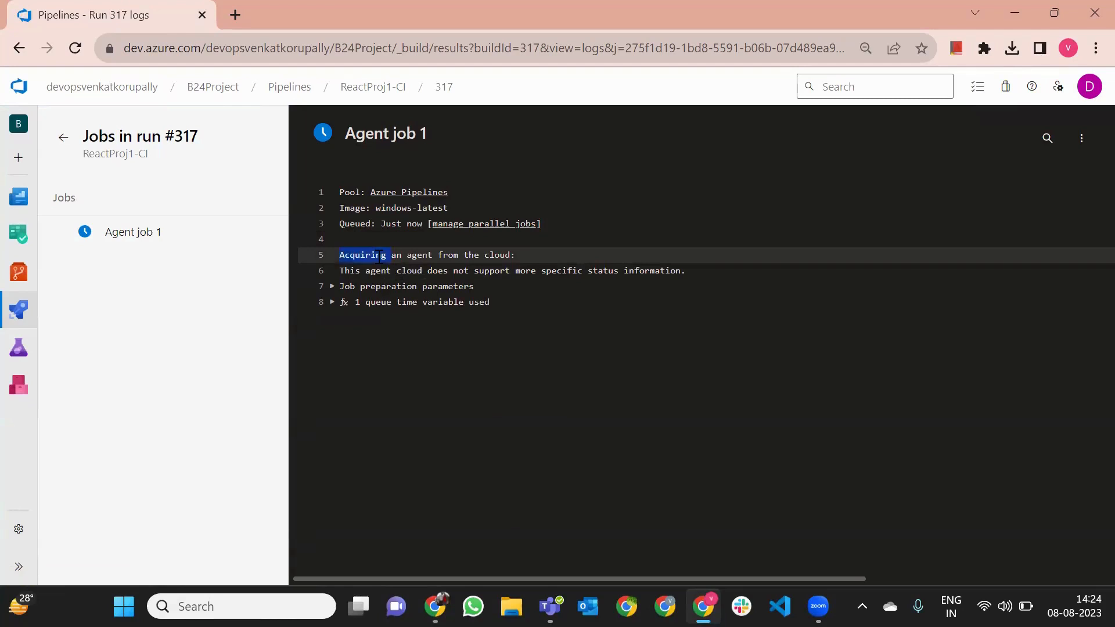
triple_click(378, 255)
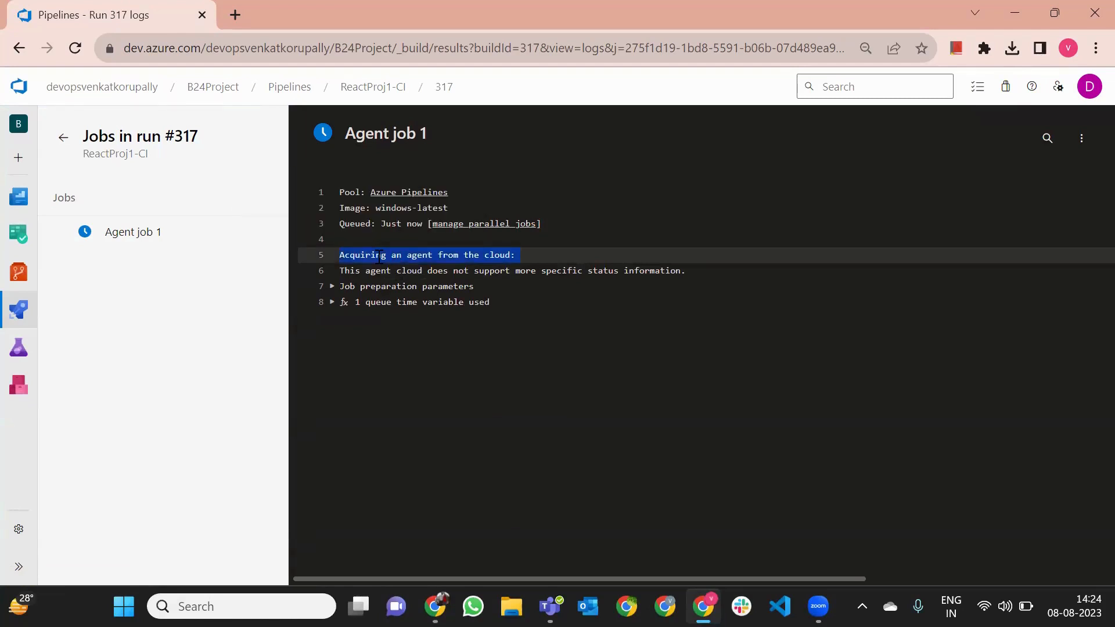
left_click(139, 264)
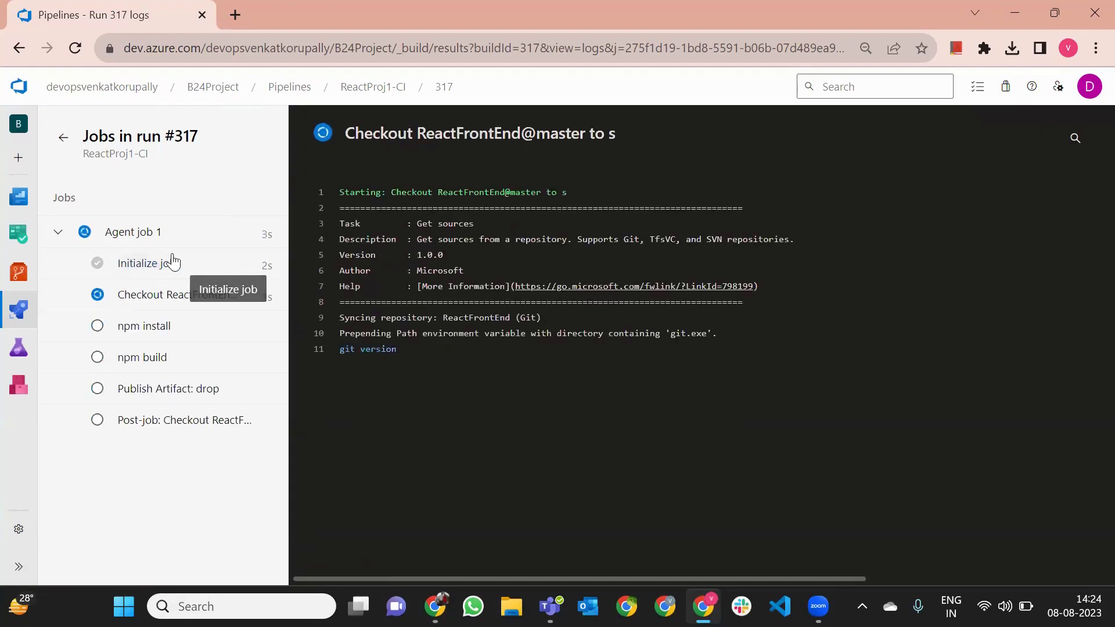
left_click(132, 238)
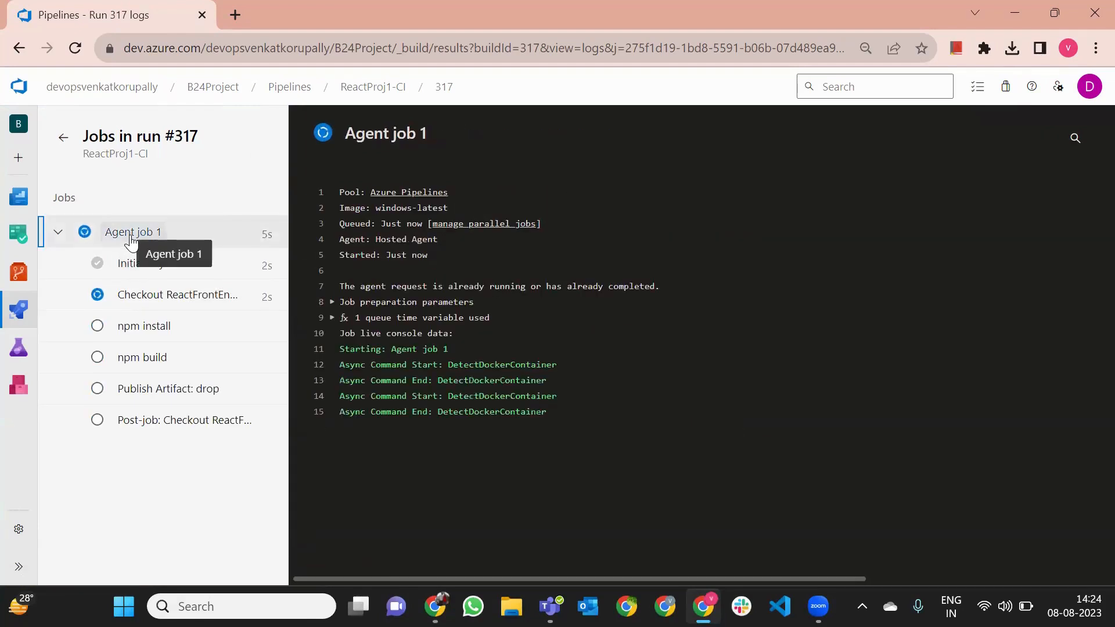
triple_click(396, 210)
double_click(410, 241)
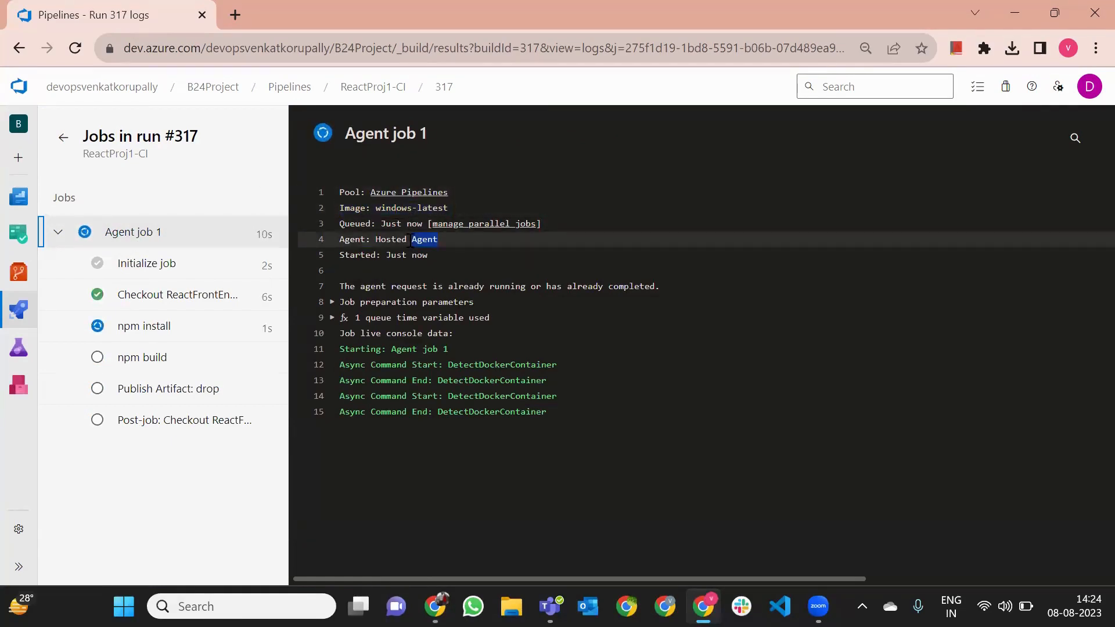
triple_click(410, 241)
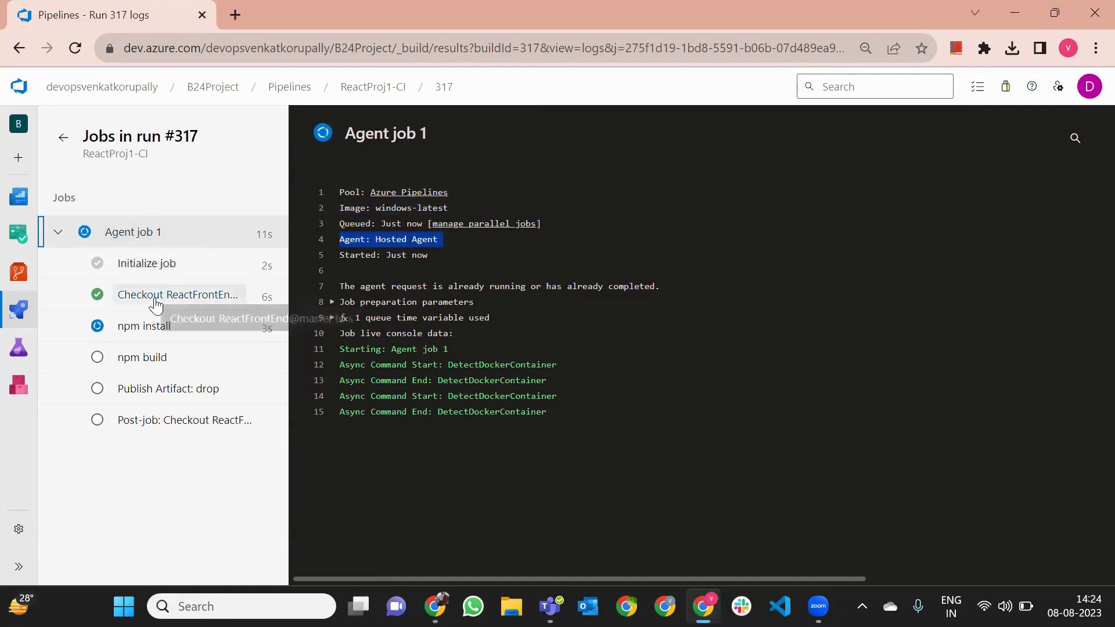
Check the Initialize job, Checkout and npm install logs, and re-examine the agent type in the Agent job 1 log.
left_click(156, 302)
left_click(159, 265)
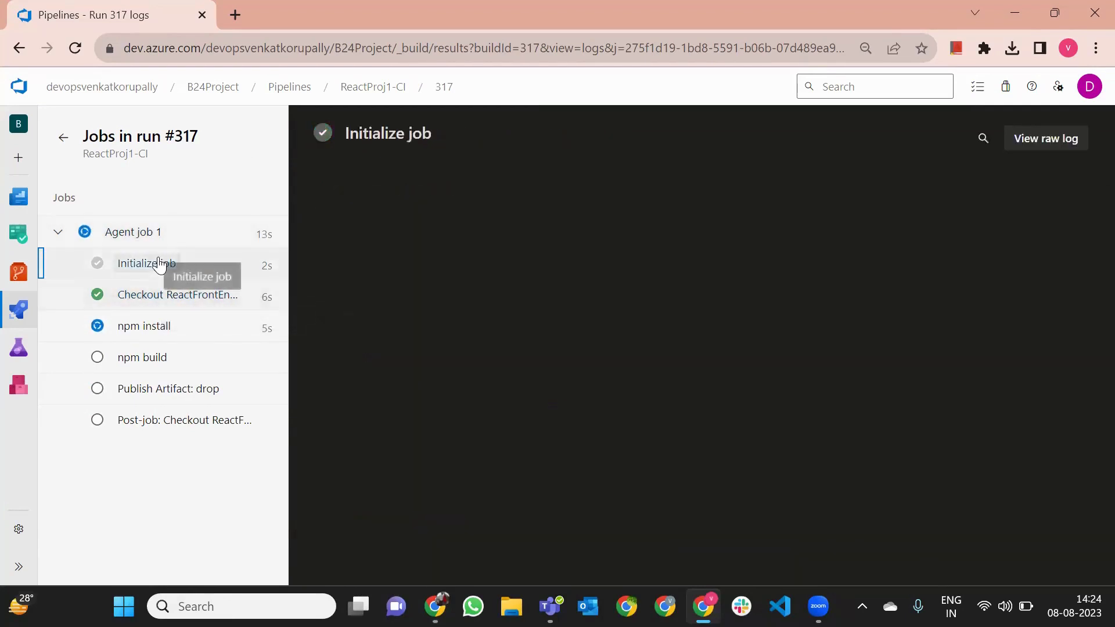
left_click(153, 304)
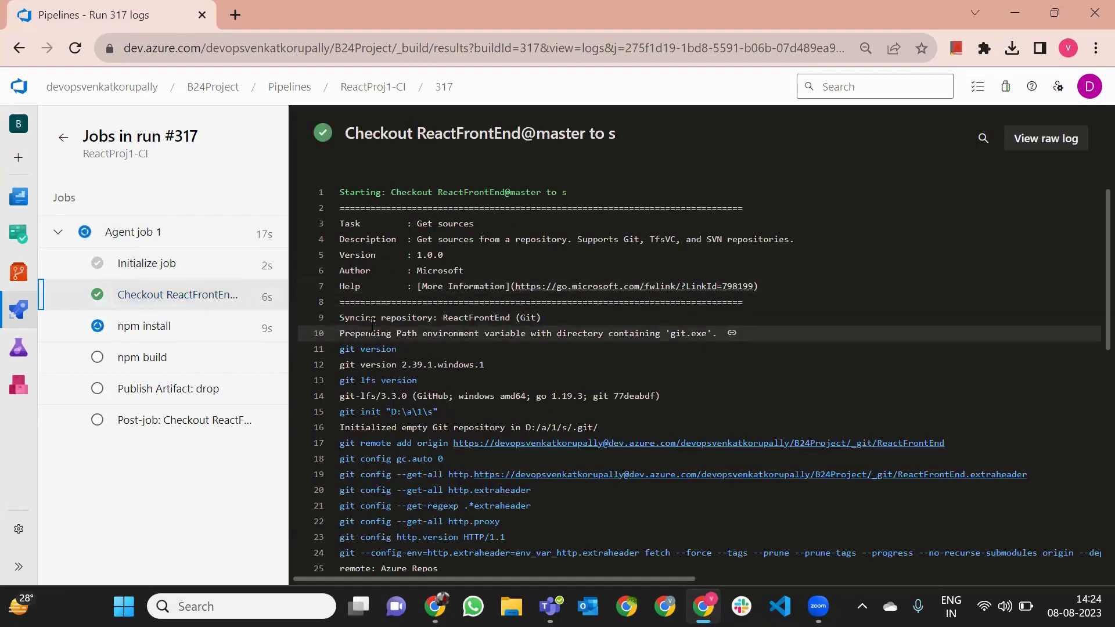
left_click(139, 330)
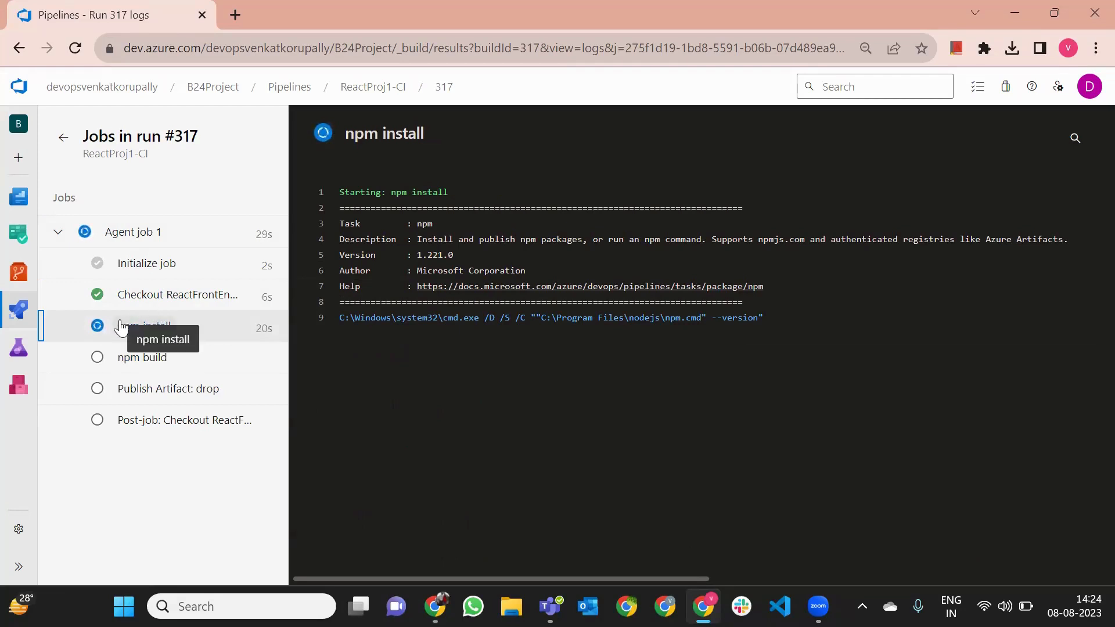
left_click(145, 231)
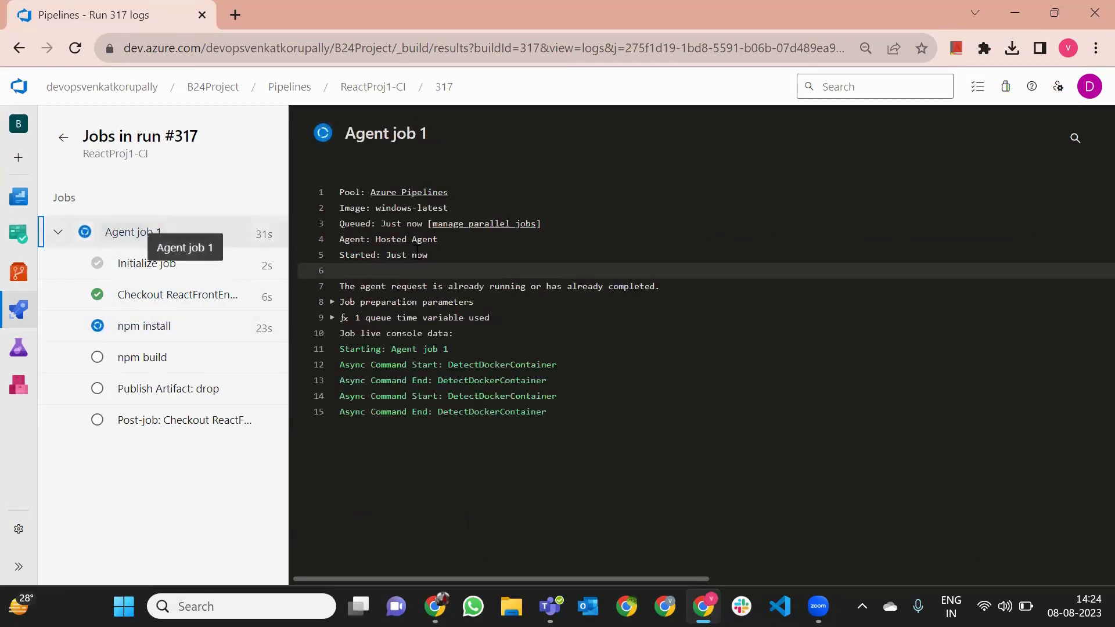
left_click_drag(442, 240, 376, 242)
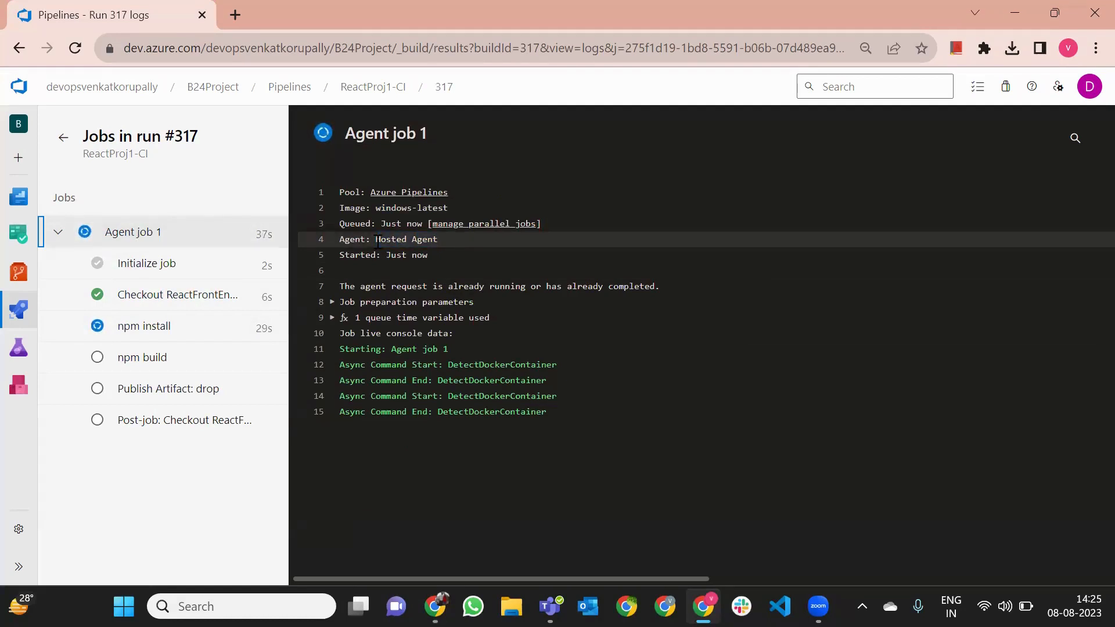
left_click_drag(376, 240, 439, 240)
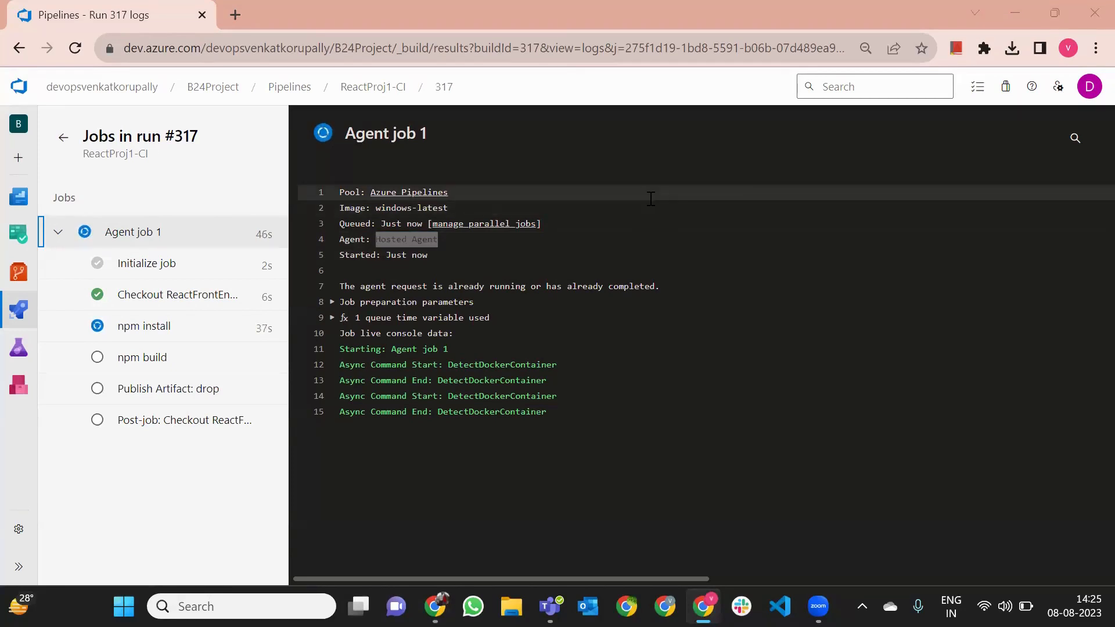
Read the npm install log through to its end and open the npm build log.
left_click(133, 328)
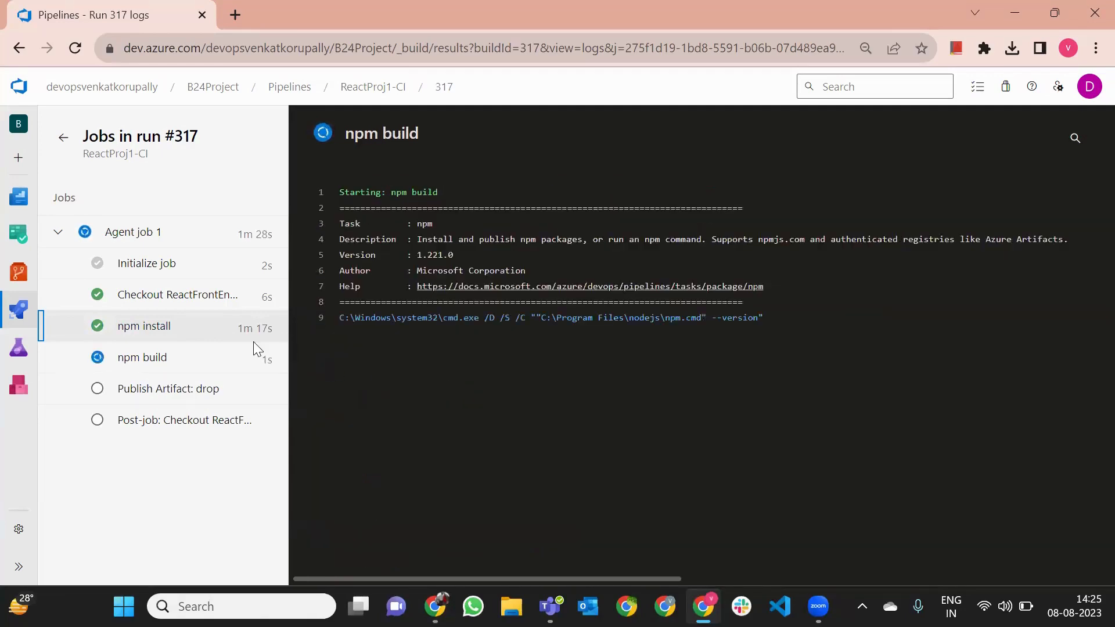
left_click(150, 329)
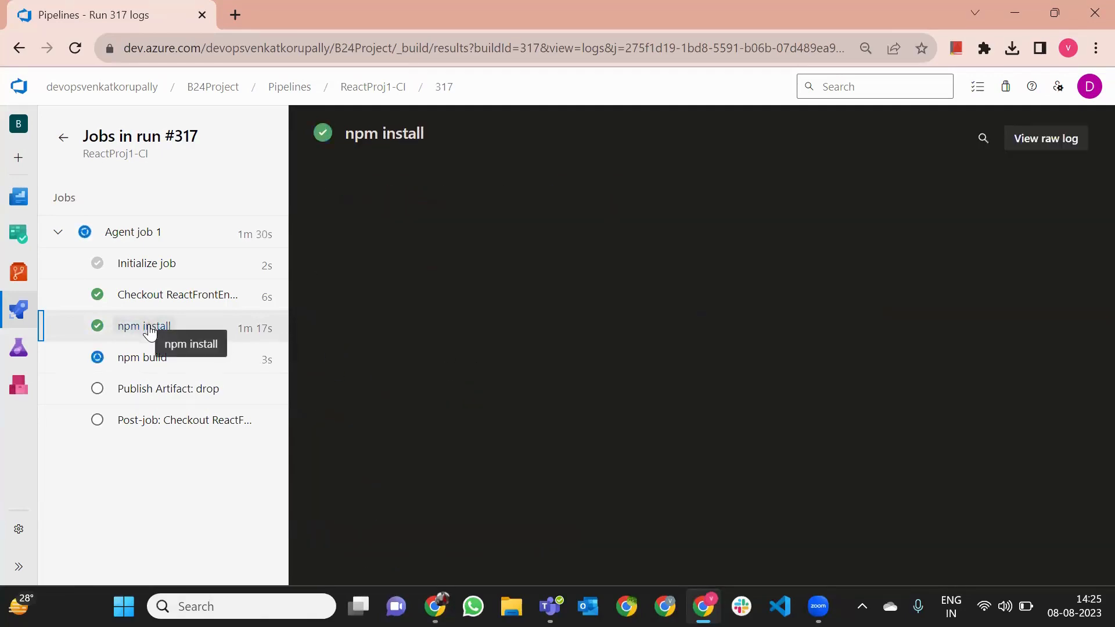
scroll(494, 383, "down", 5)
scroll(494, 383, "down", 2)
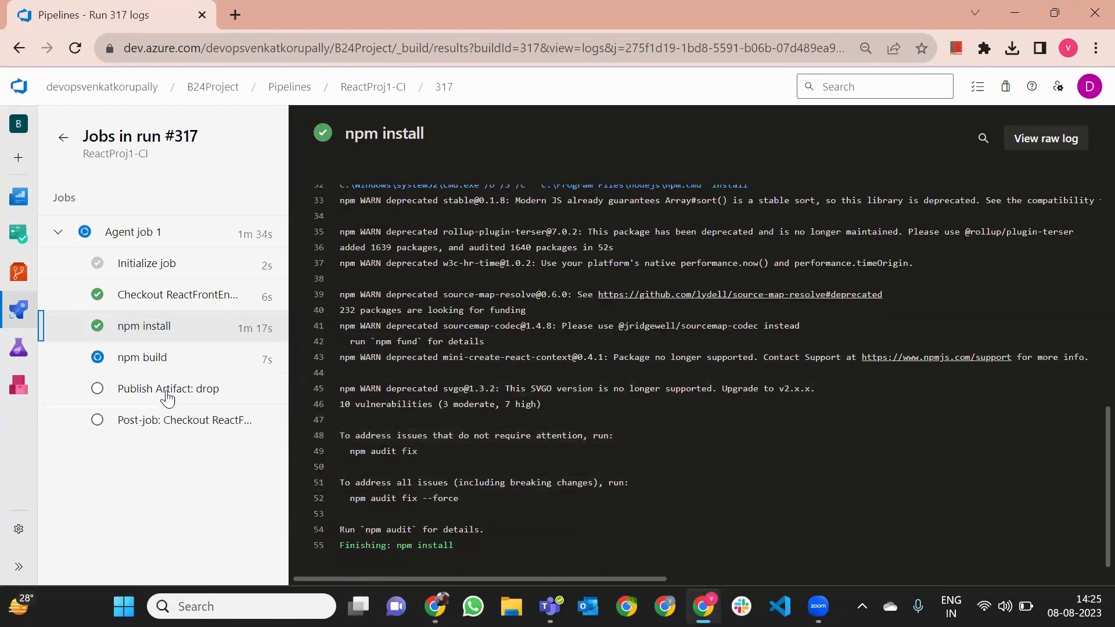
left_click(130, 360)
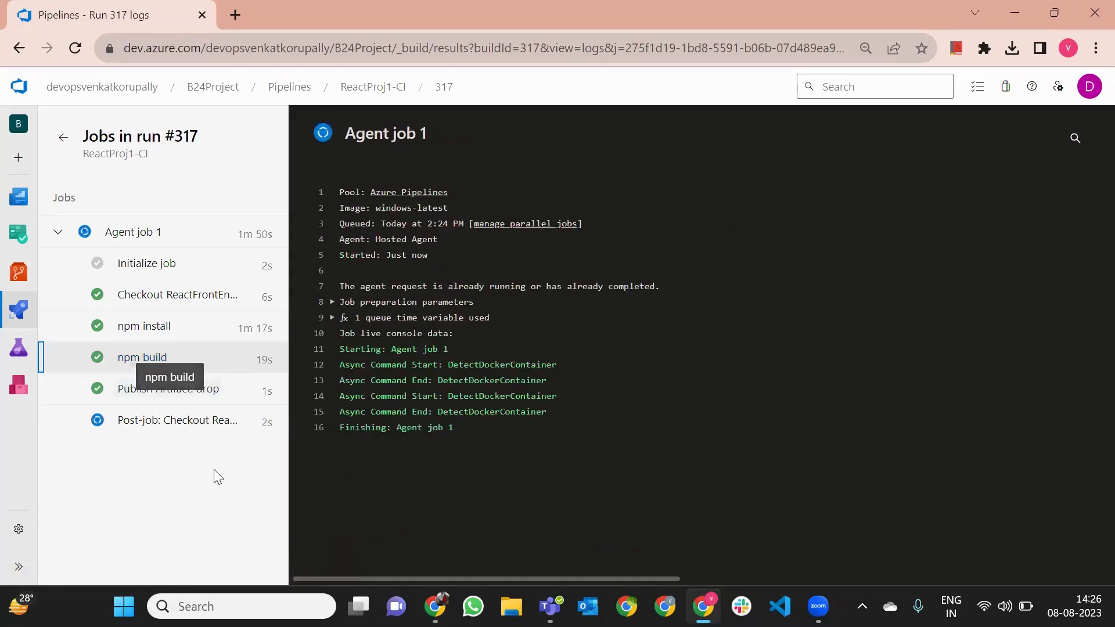
Examine the Publish Artifact: drop log for the uploaded build folder path and the drop file container.
left_click(158, 388)
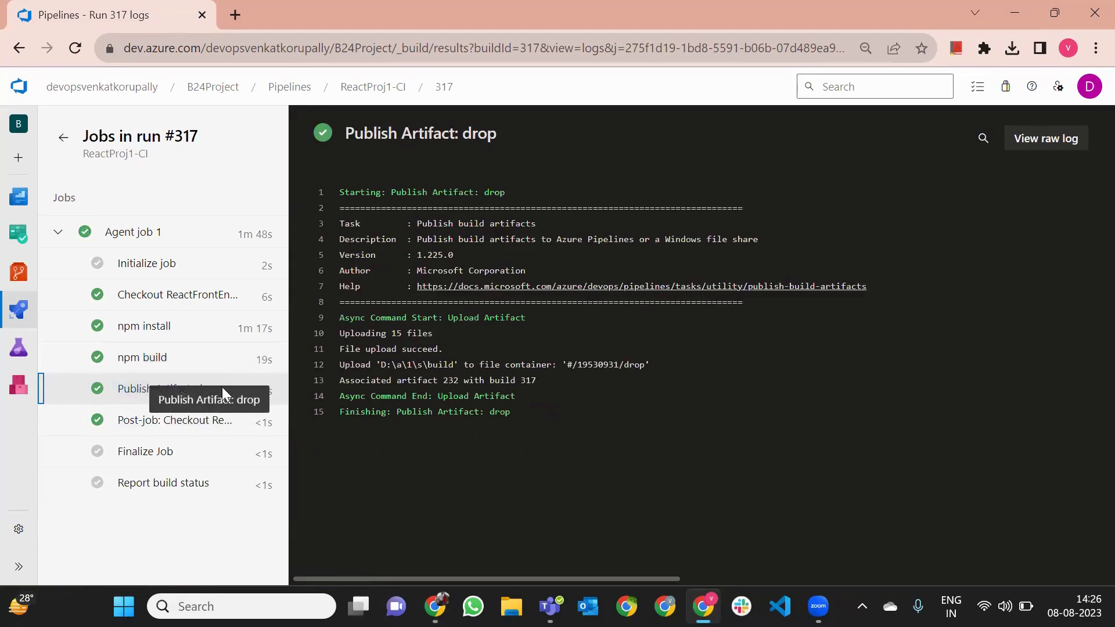
left_click_drag(382, 367, 451, 367)
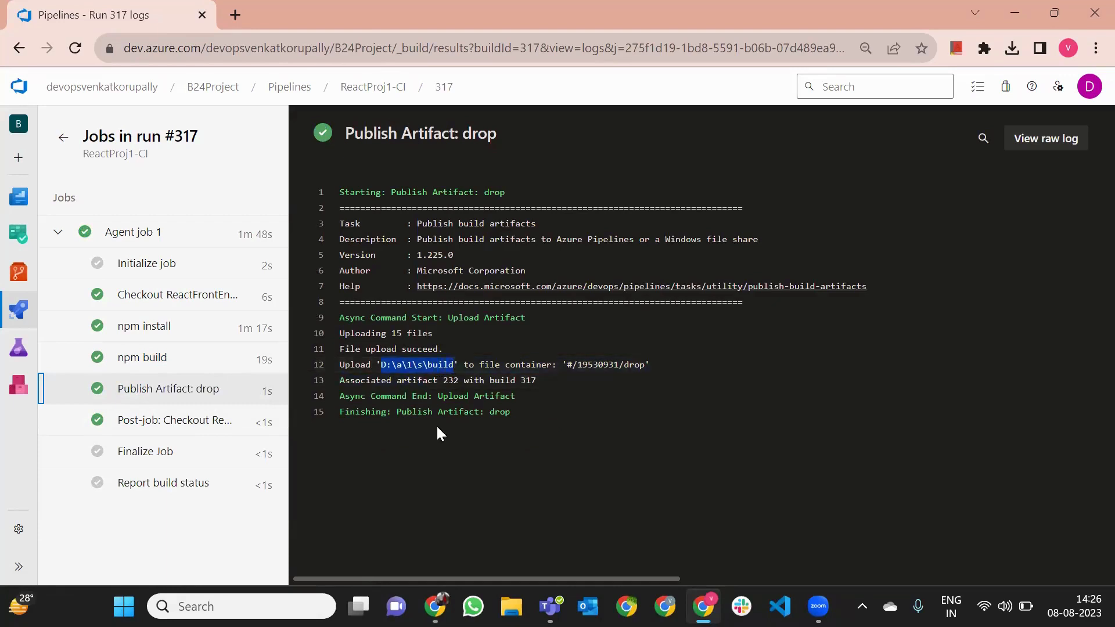
left_click(386, 364)
left_click_drag(378, 365, 457, 365)
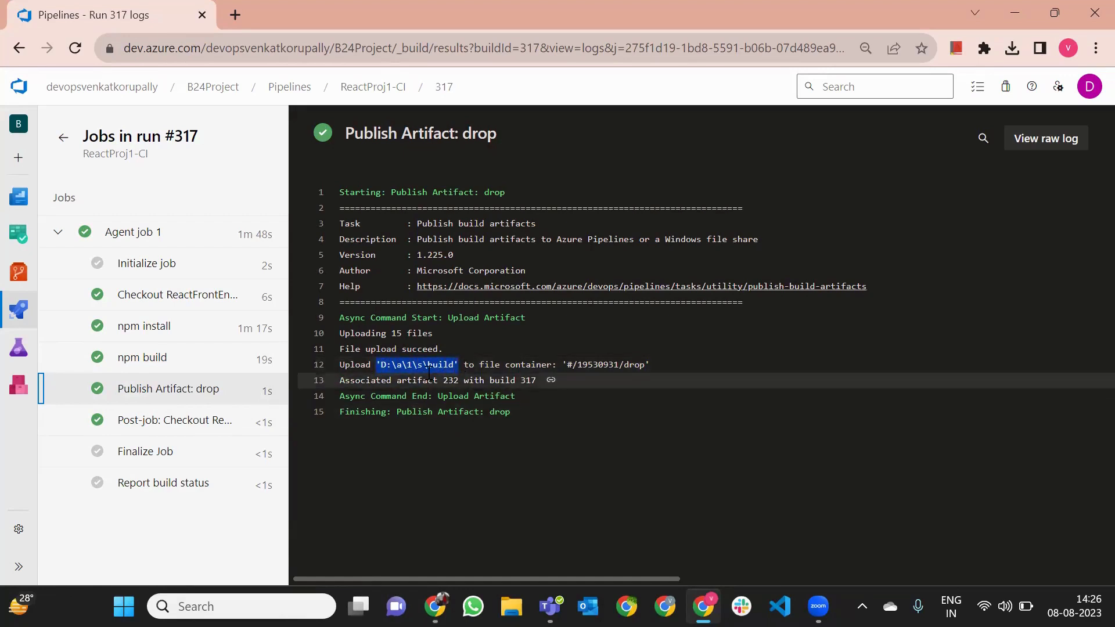
left_click_drag(431, 364, 457, 365)
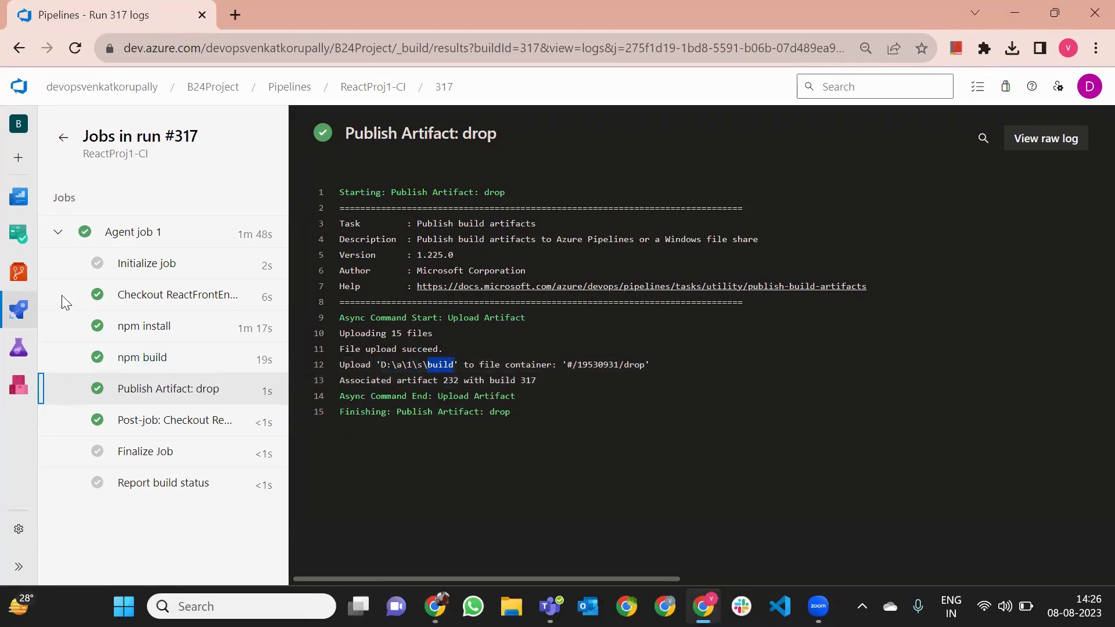
mouse_move(15, 267)
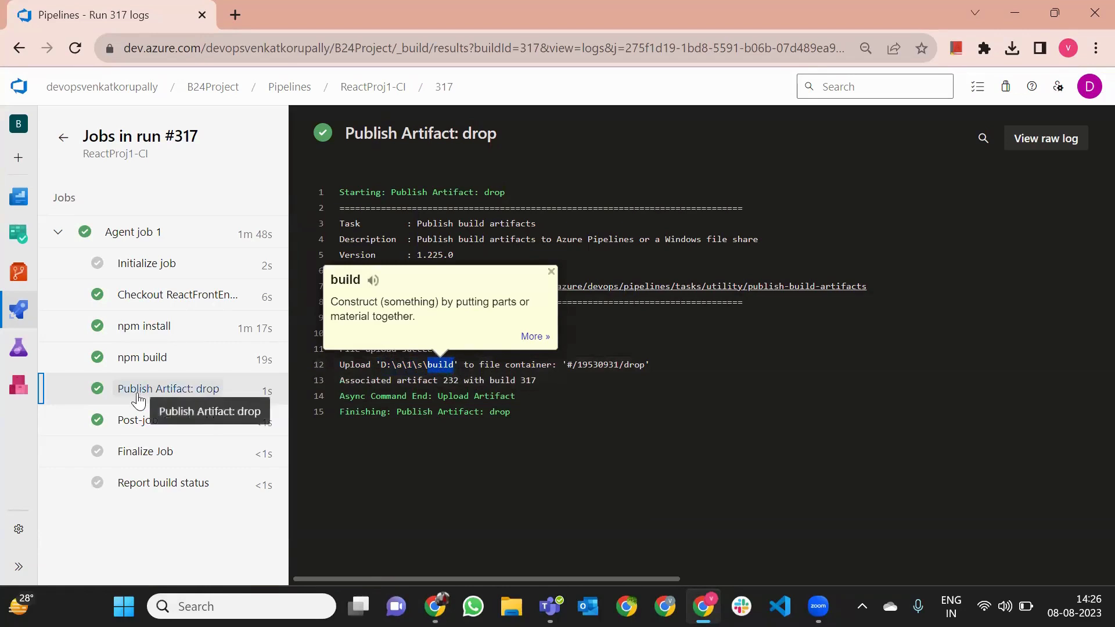
left_click(138, 401)
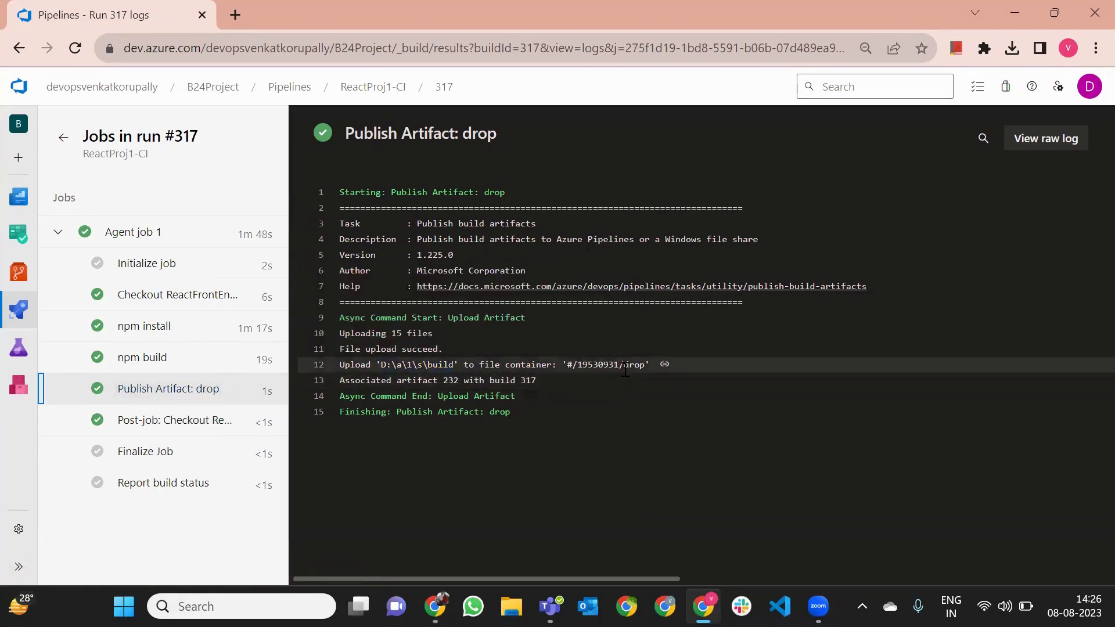
left_click_drag(625, 369, 640, 369)
left_click_drag(428, 365, 454, 366)
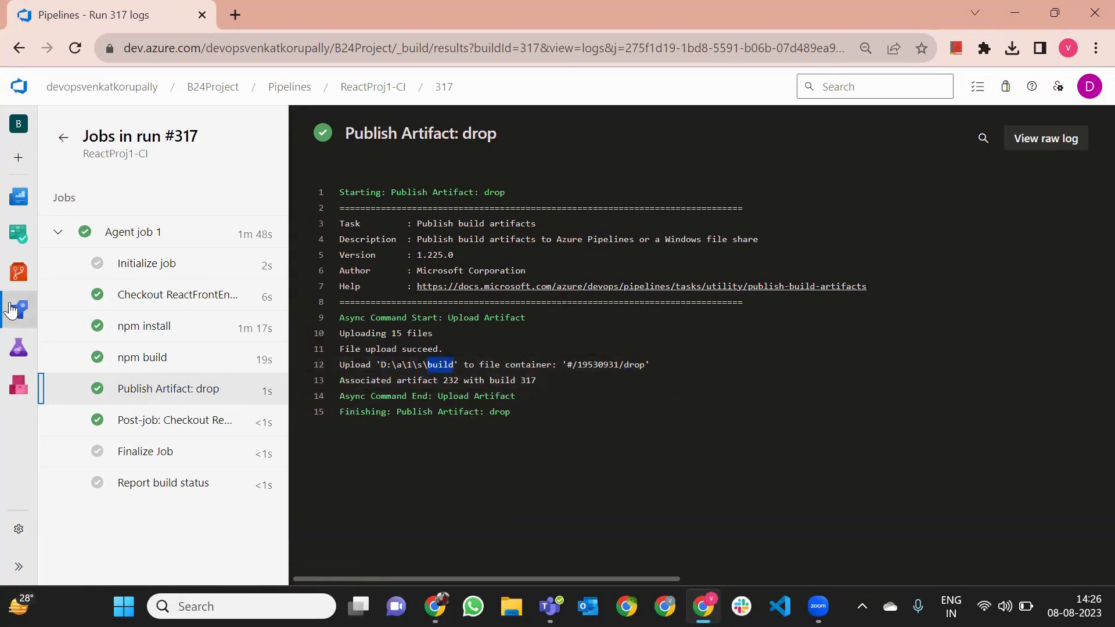
Open the latest ReactProj1-CI run's published artifacts from the pipelines list and expand the drop artifact to inspect its files.
mouse_move(18, 310)
left_click(88, 336)
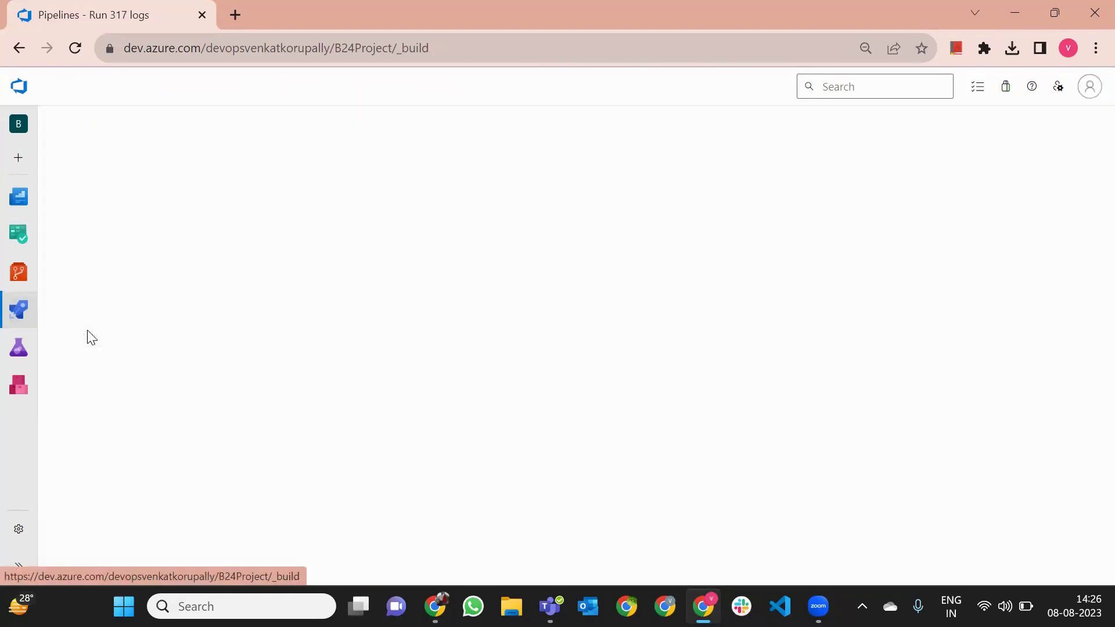
left_click(183, 300)
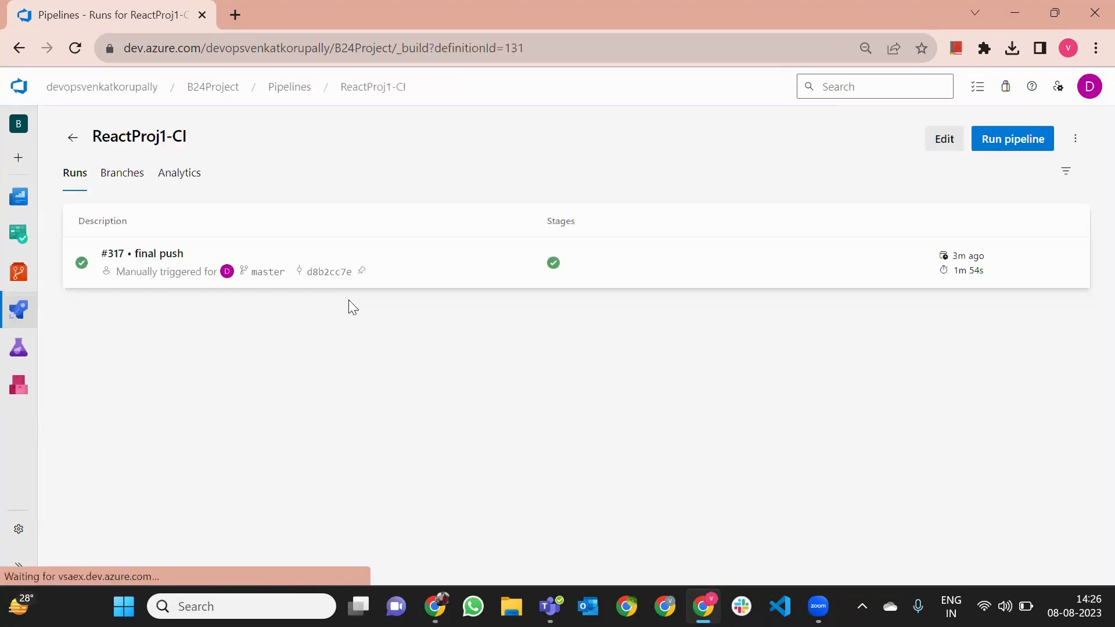
left_click(528, 269)
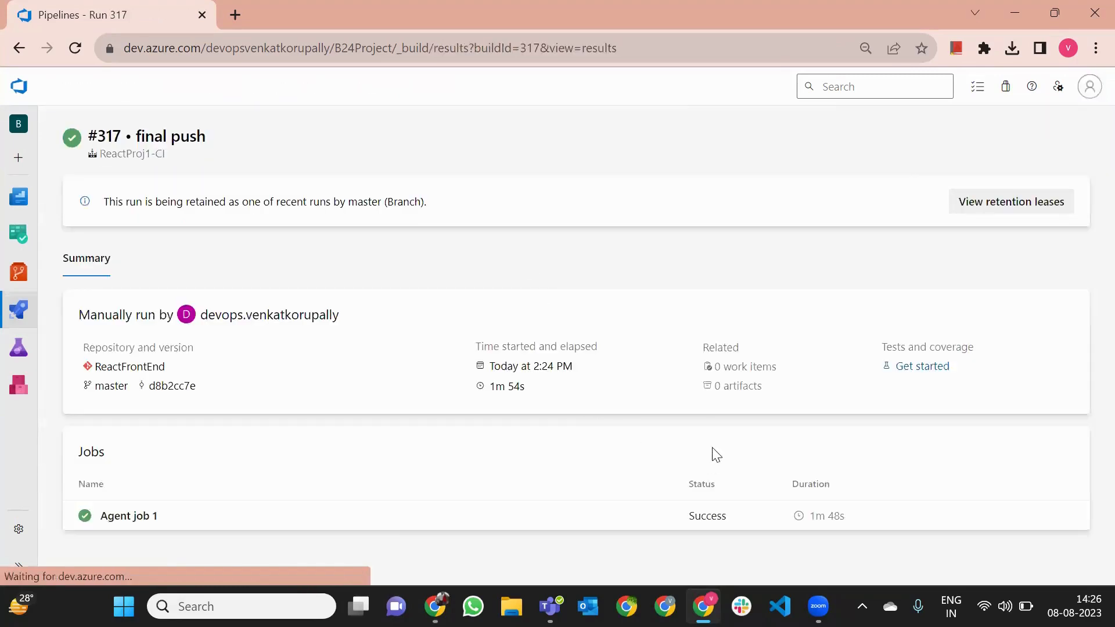
left_click(730, 393)
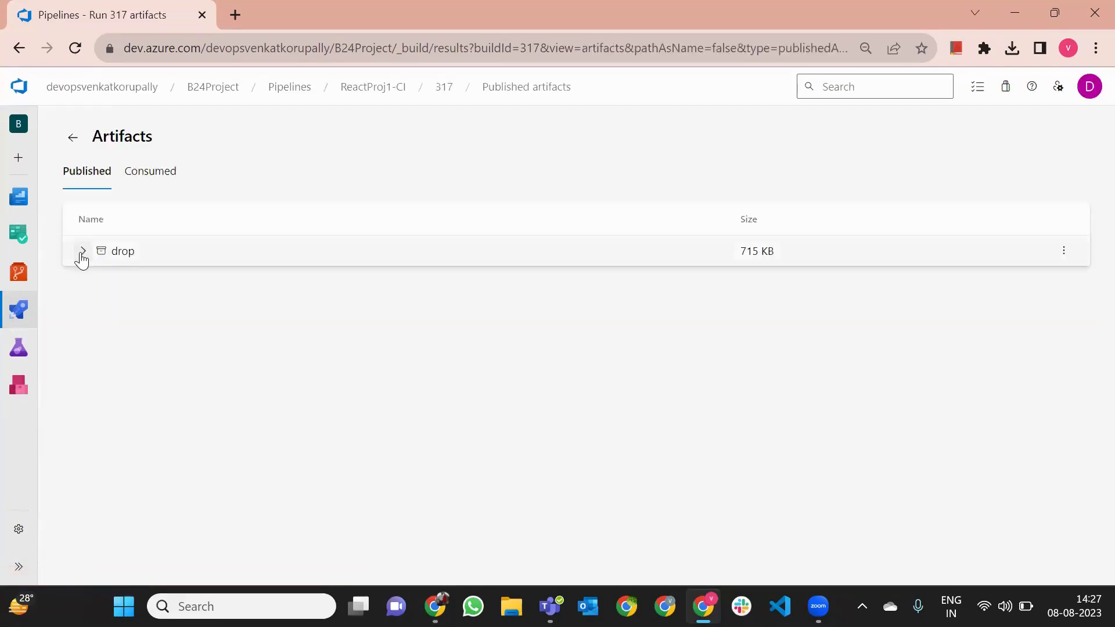
left_click(77, 253)
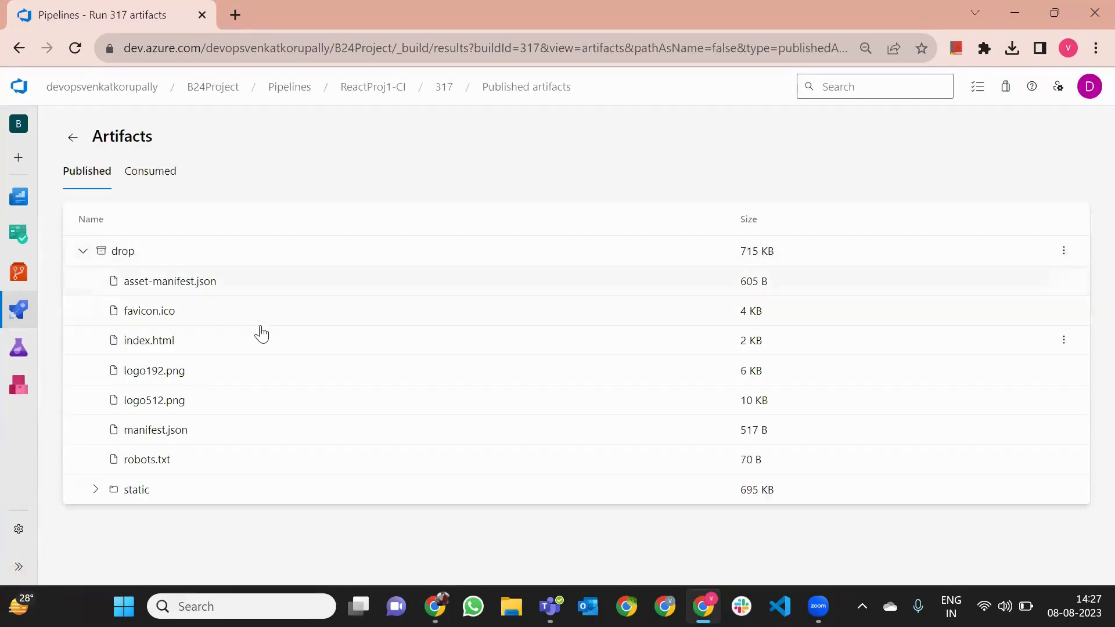
Collapse the drop artifact, return to the pipelines list and open the project's Releases page.
left_click(83, 251)
mouse_move(18, 310)
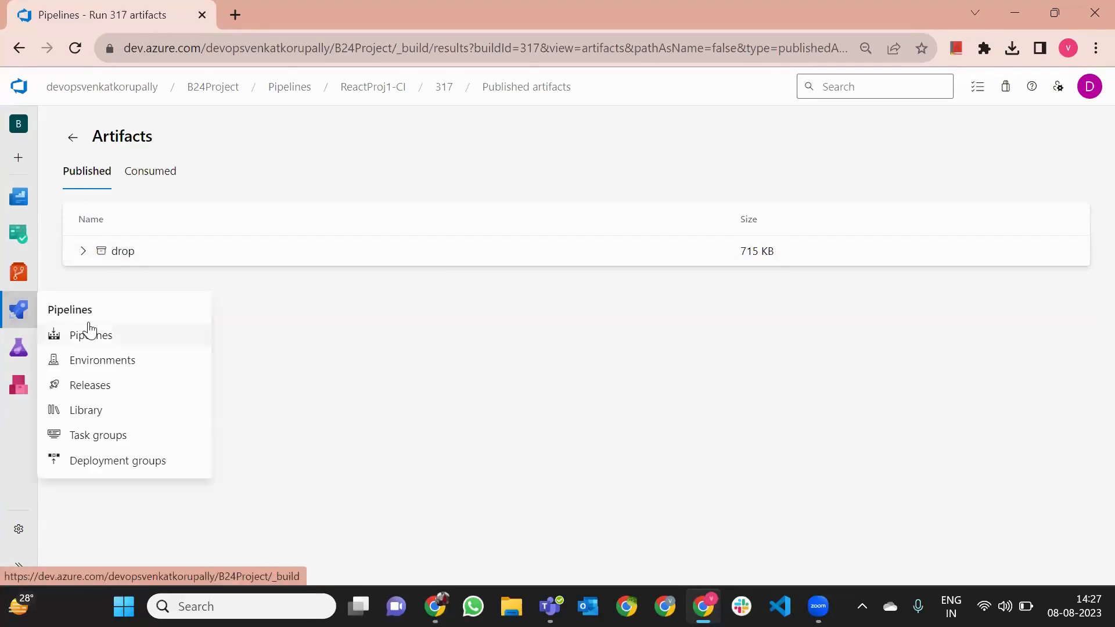
left_click(89, 332)
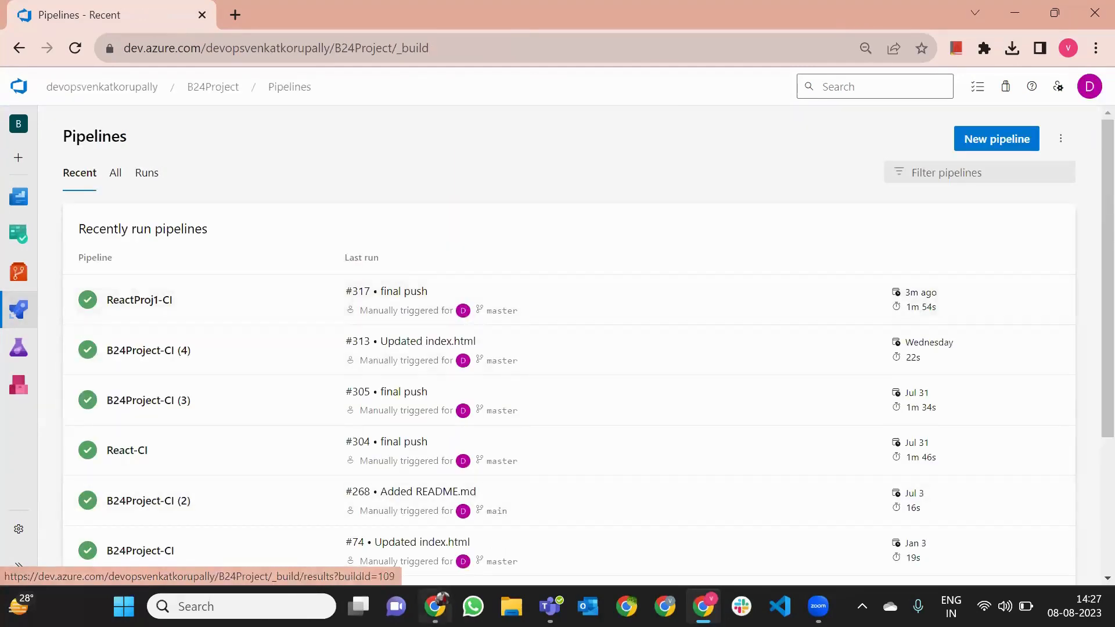
mouse_move(435, 606)
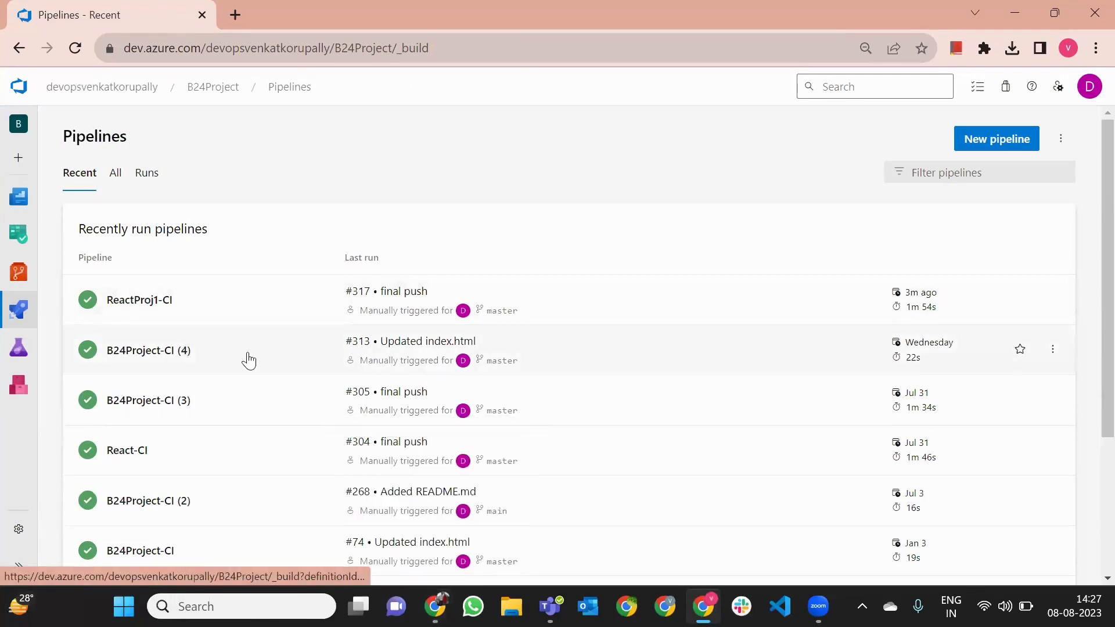
mouse_move(17, 313)
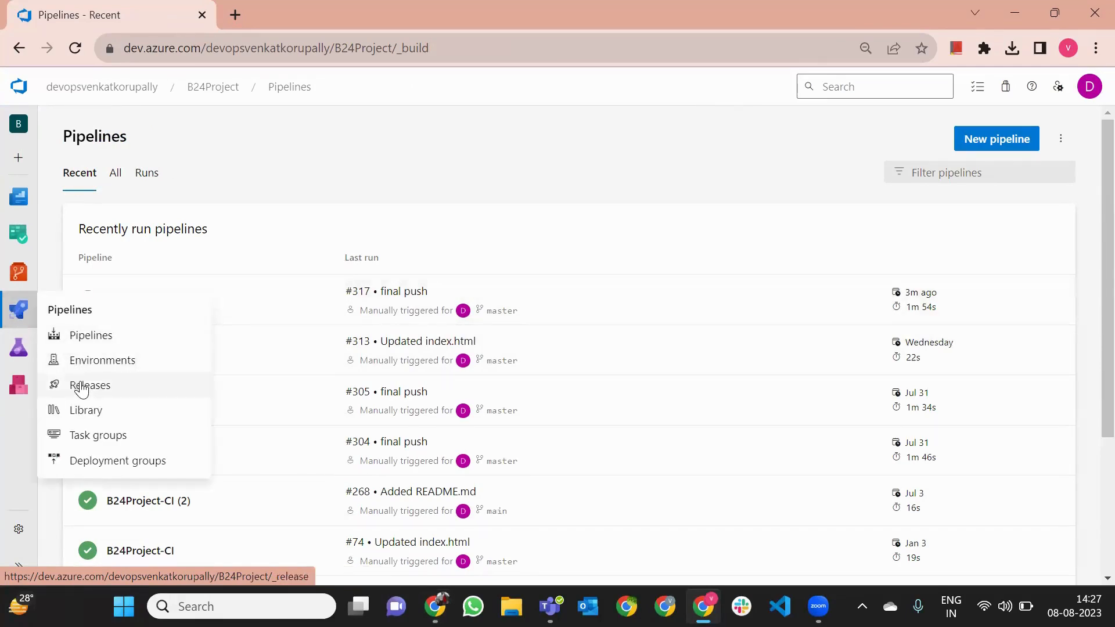
left_click(81, 386)
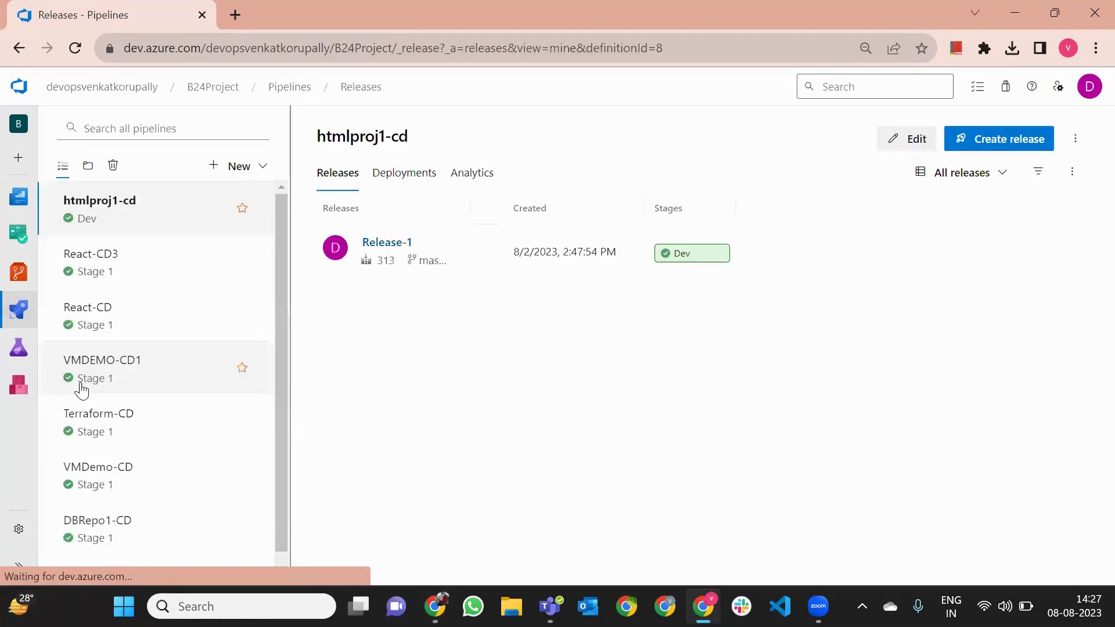
Switch to the Azure portal and start creating a new Web App in App Services.
left_click(435, 606)
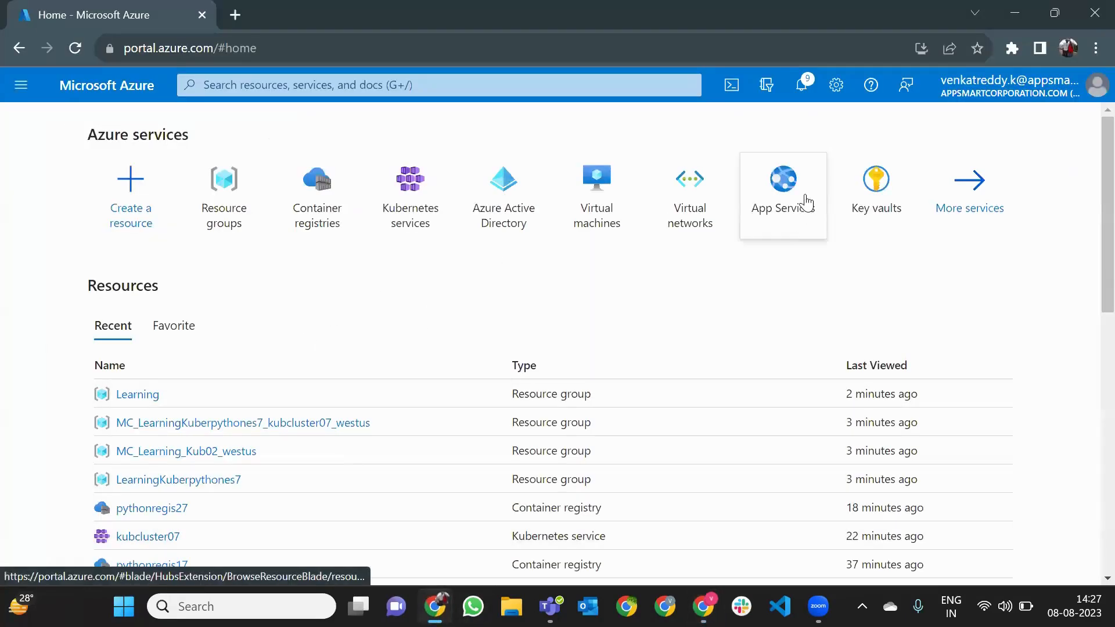
left_click(805, 201)
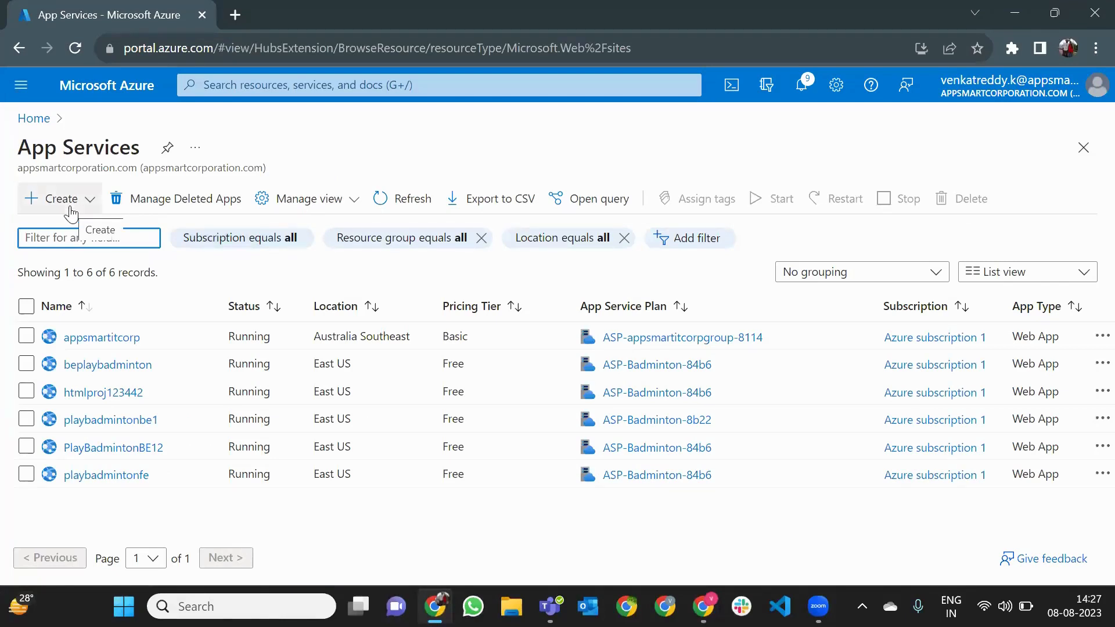
left_click(71, 200)
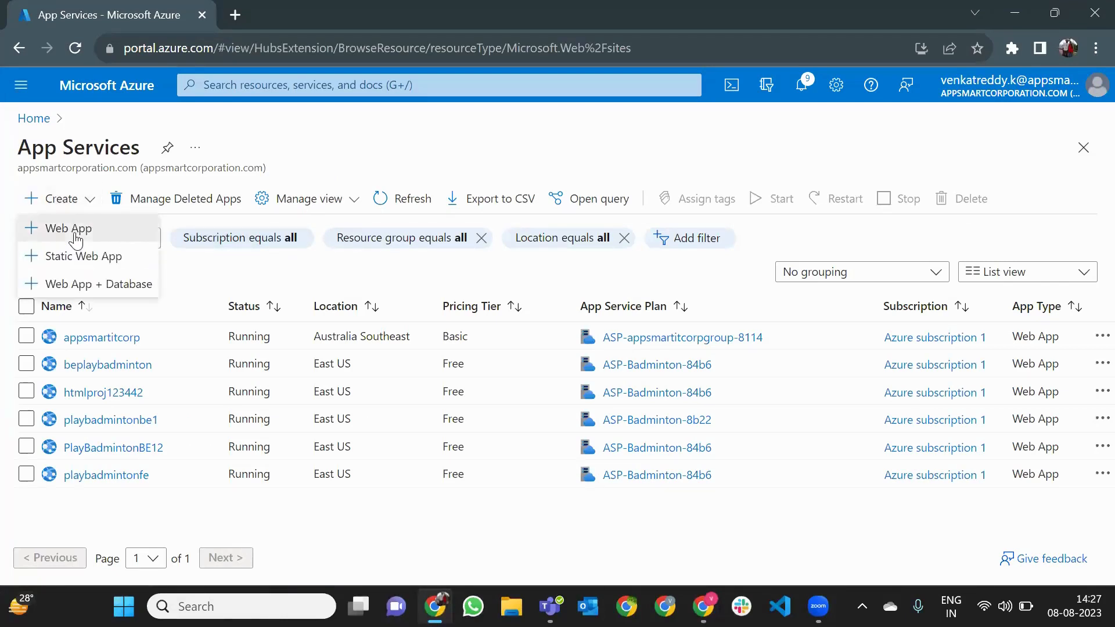
left_click(74, 231)
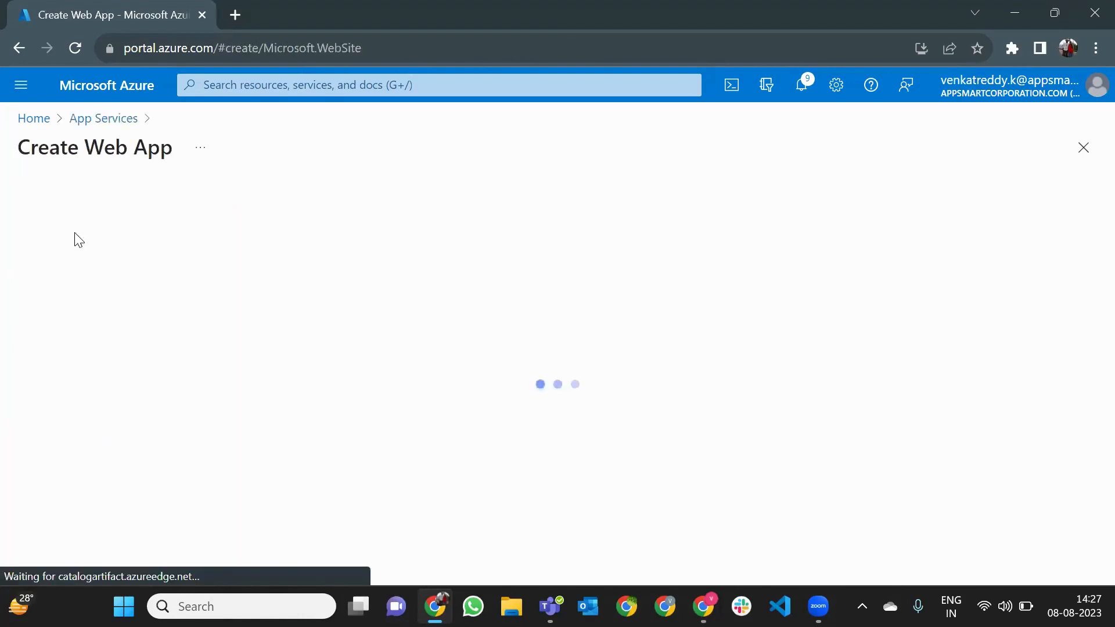
Create a new resource group named Learning for the web app.
left_click(395, 409)
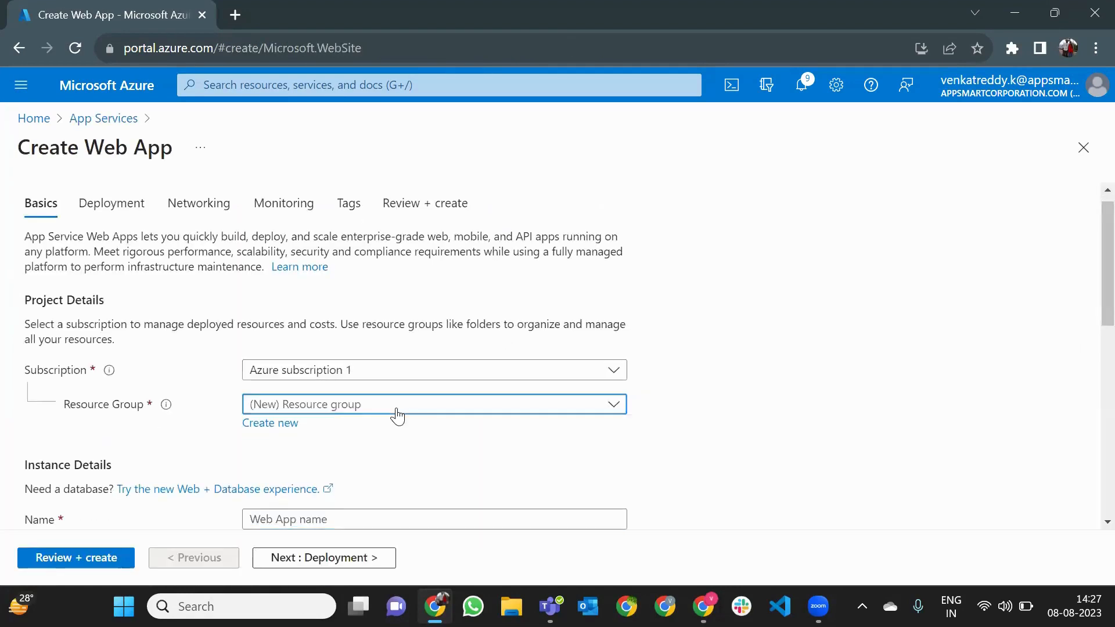
left_click(203, 441)
left_click(271, 423)
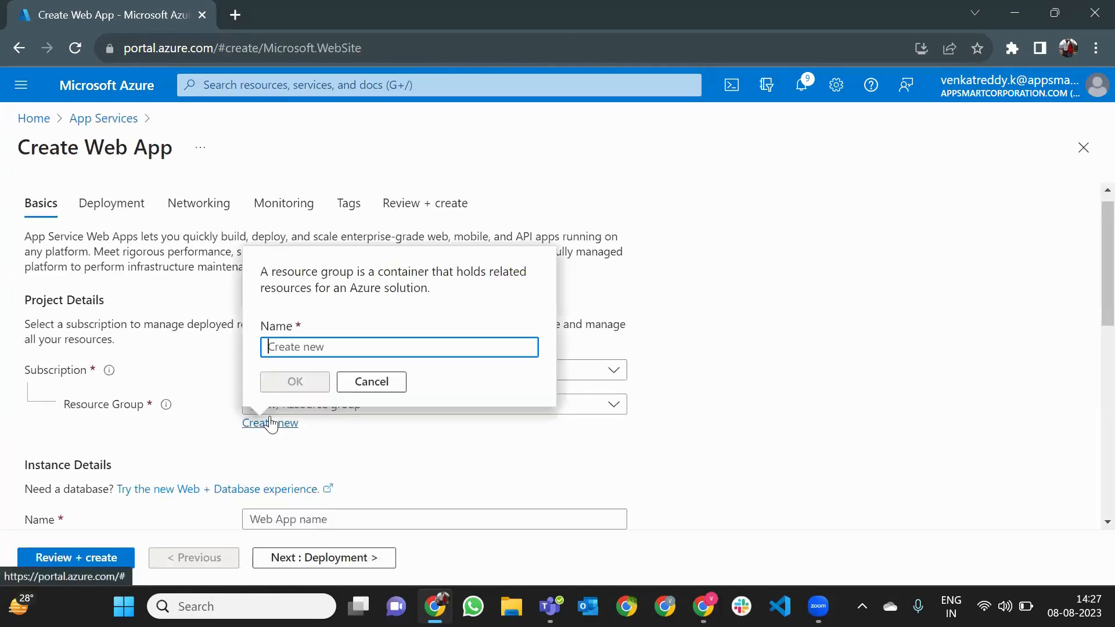
type("L")
key("BackSpace")
type("Learning")
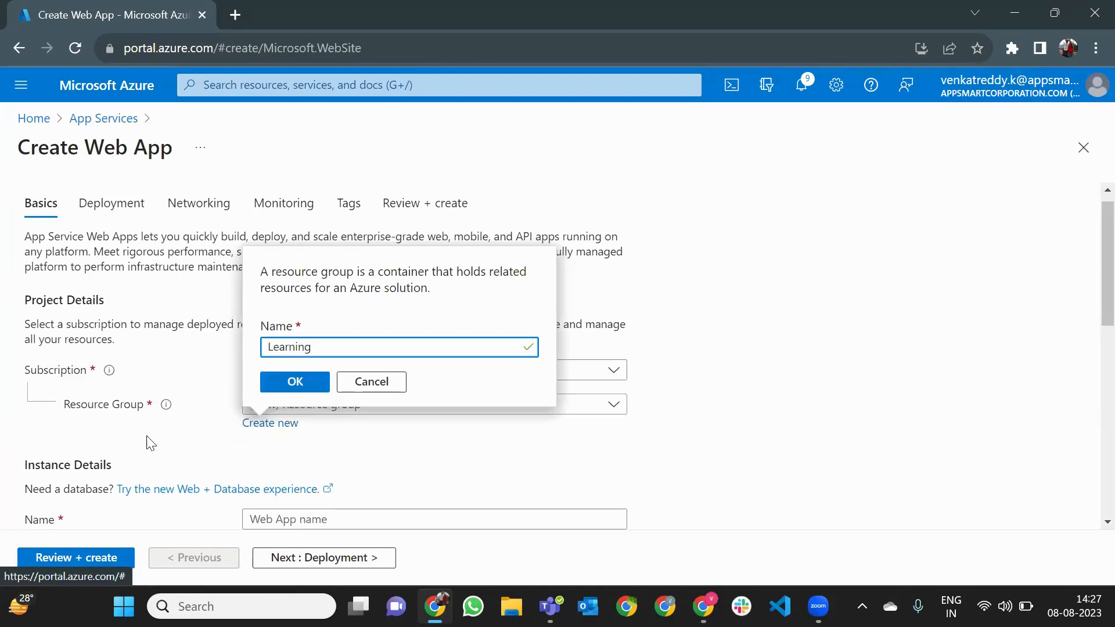
left_click(305, 386)
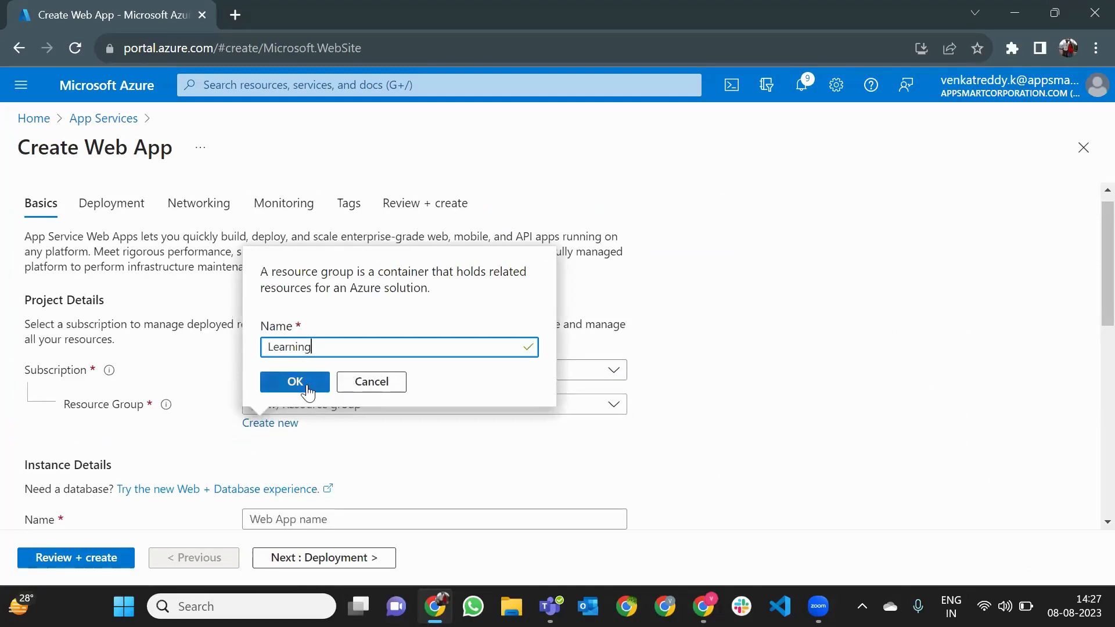
Name the web app reactfrontapp1256.
scroll(406, 407, "down", 2)
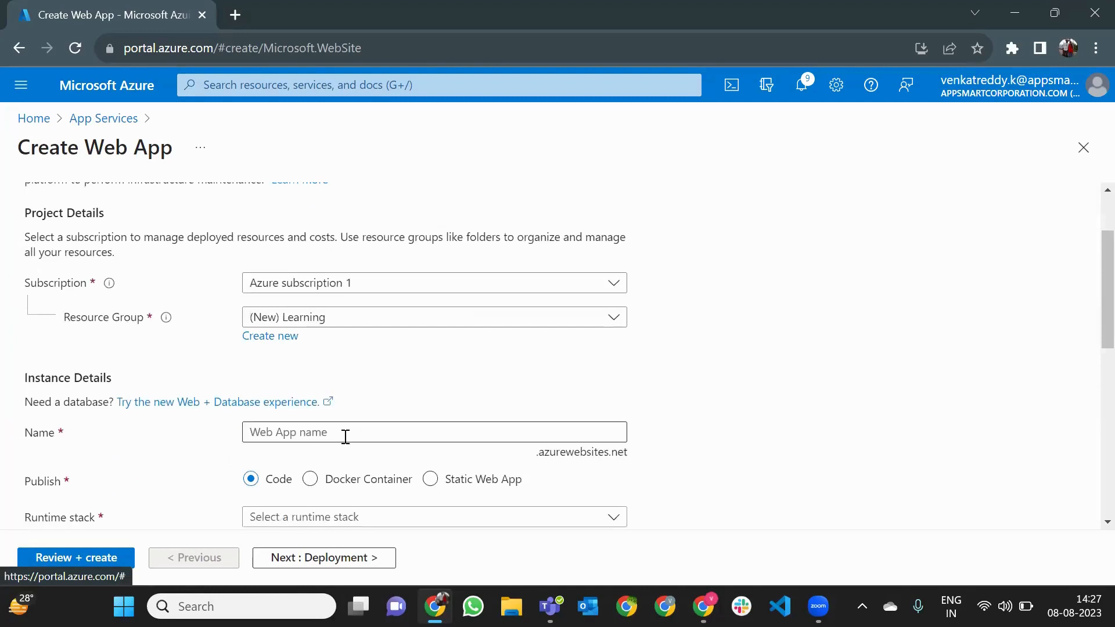
left_click(344, 437)
type("read")
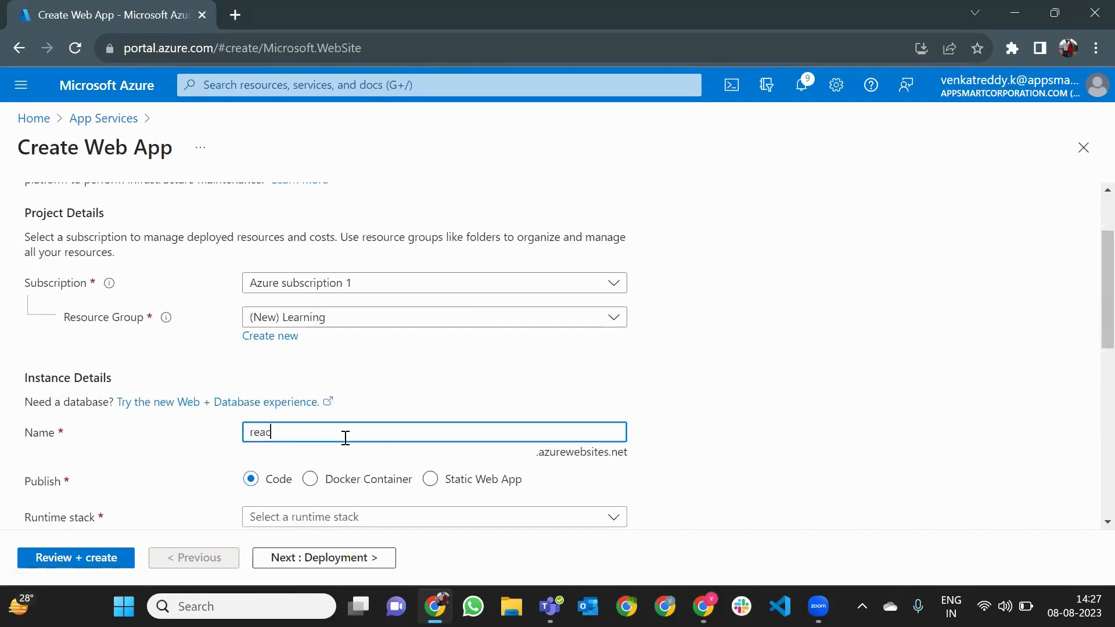
type("tfrone")
key("BackSpace")
type("t")
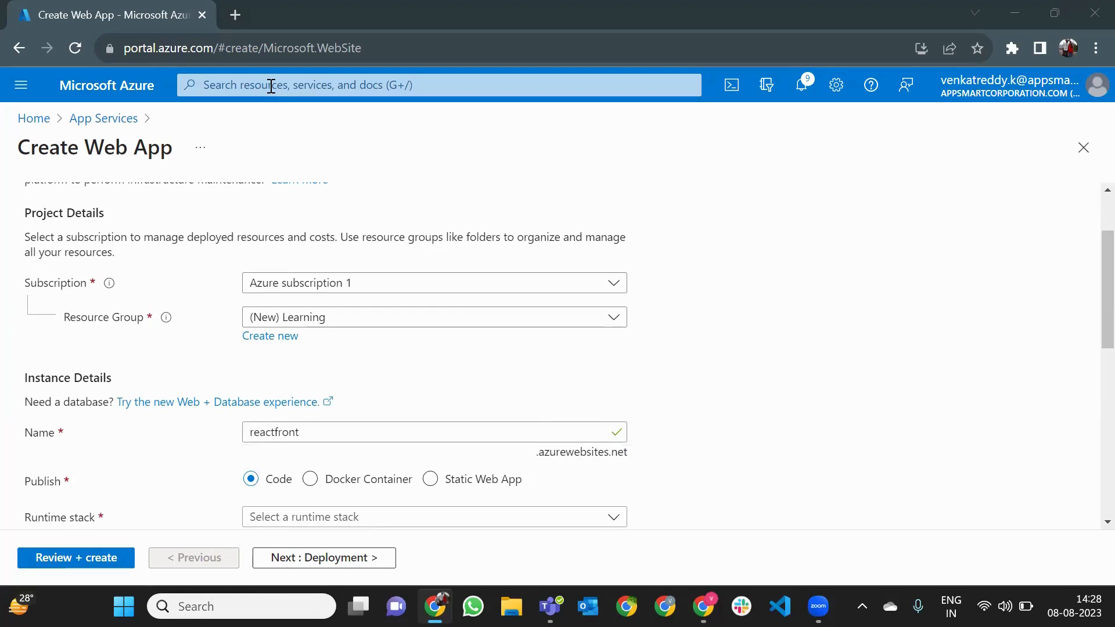
left_click(332, 435)
type("app")
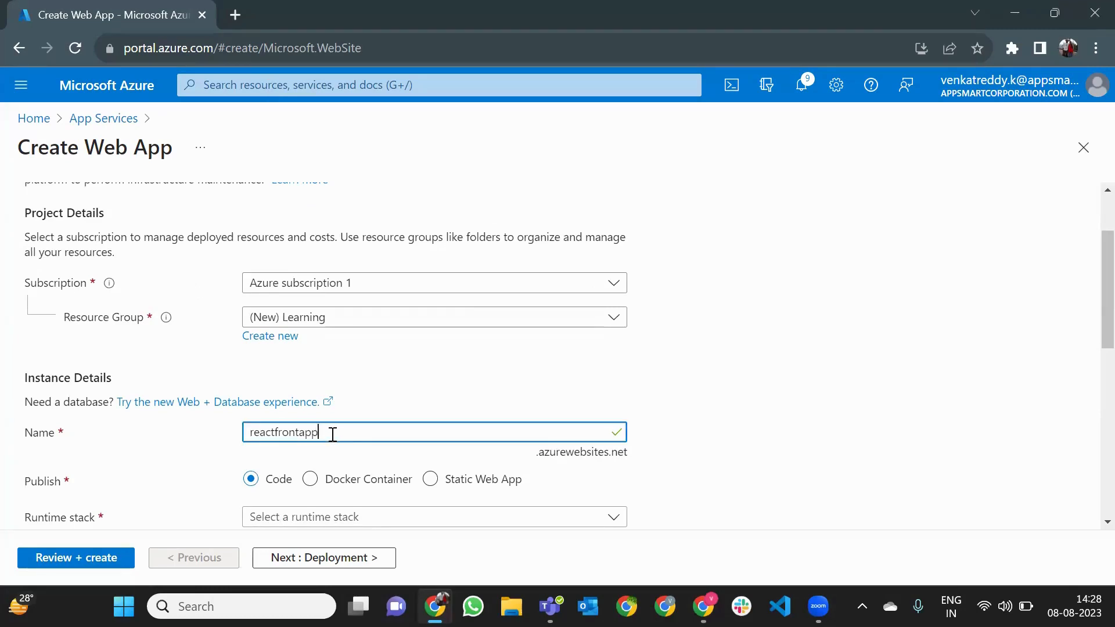
type("1256")
Look through the available runtime stacks and set the web app's runtime stack to Node 18 LTS.
scroll(495, 411, "down", 3)
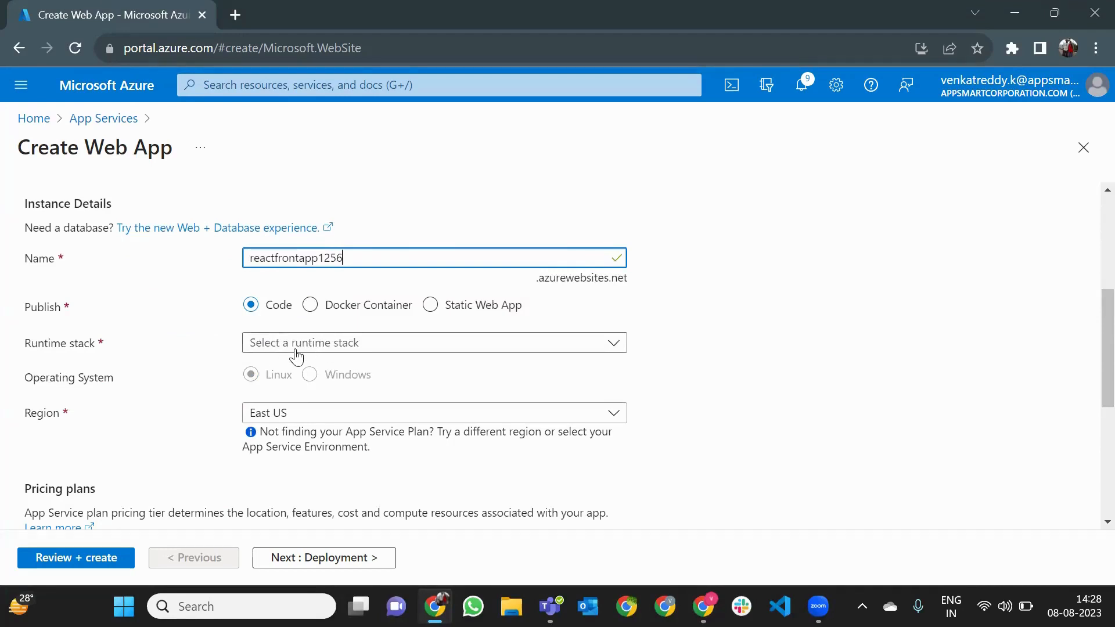
left_click(296, 349)
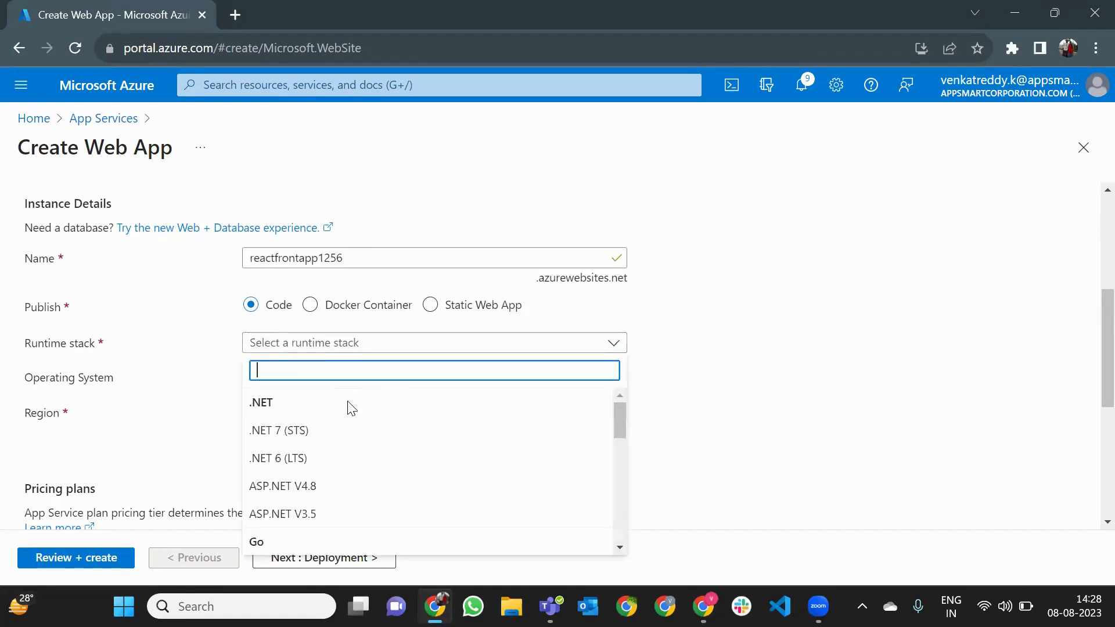
scroll(351, 407, "down", 5)
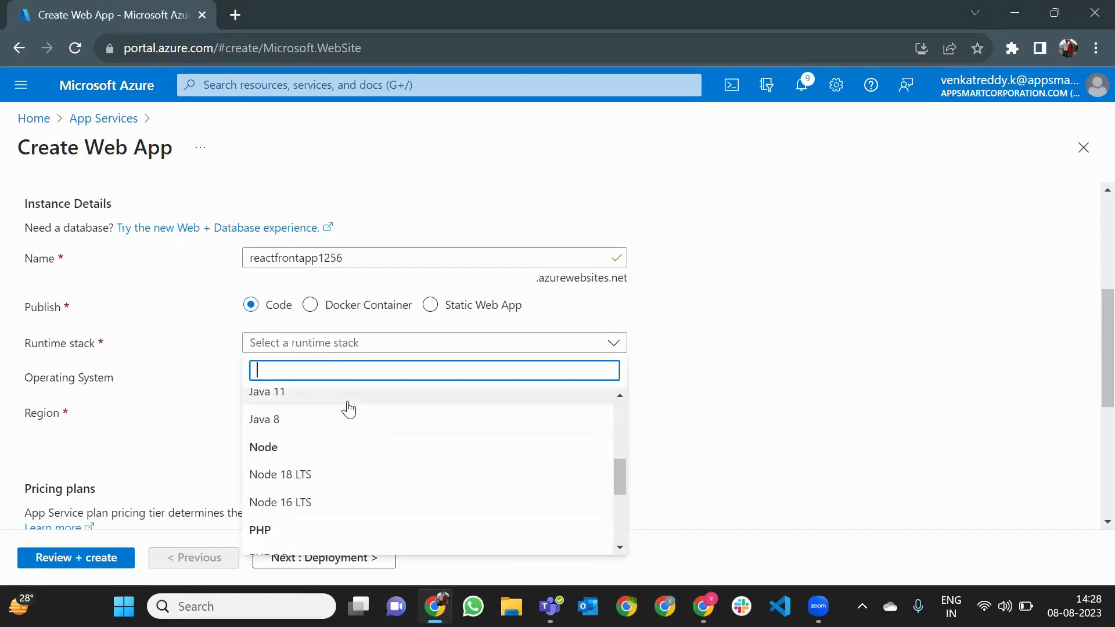
scroll(349, 407, "down", 3)
scroll(294, 460, "up", 3)
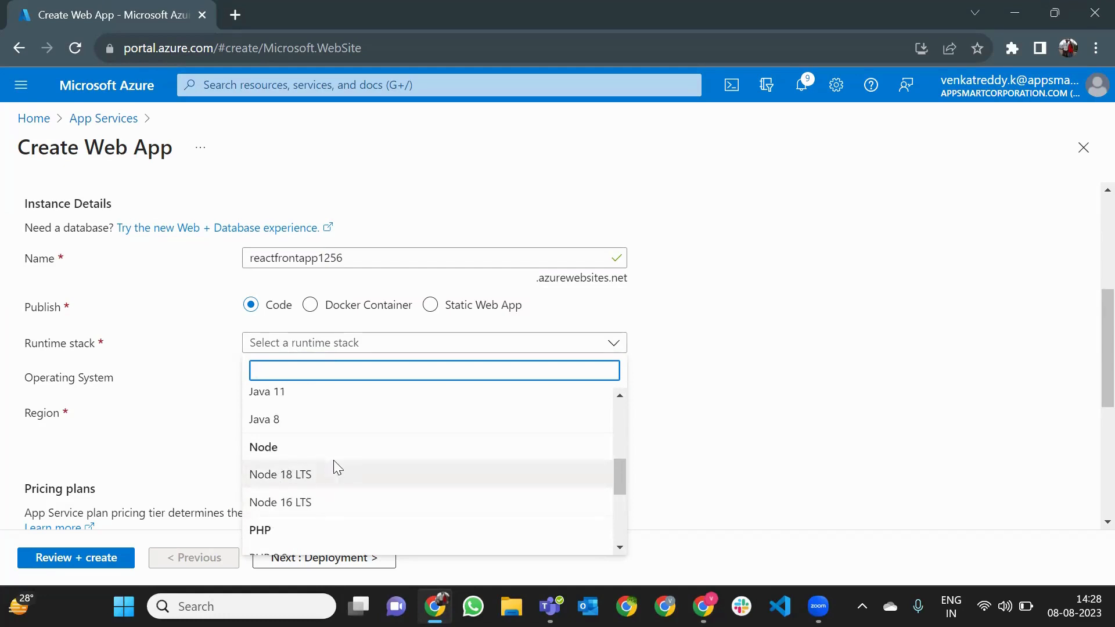
scroll(334, 466, "up", 5)
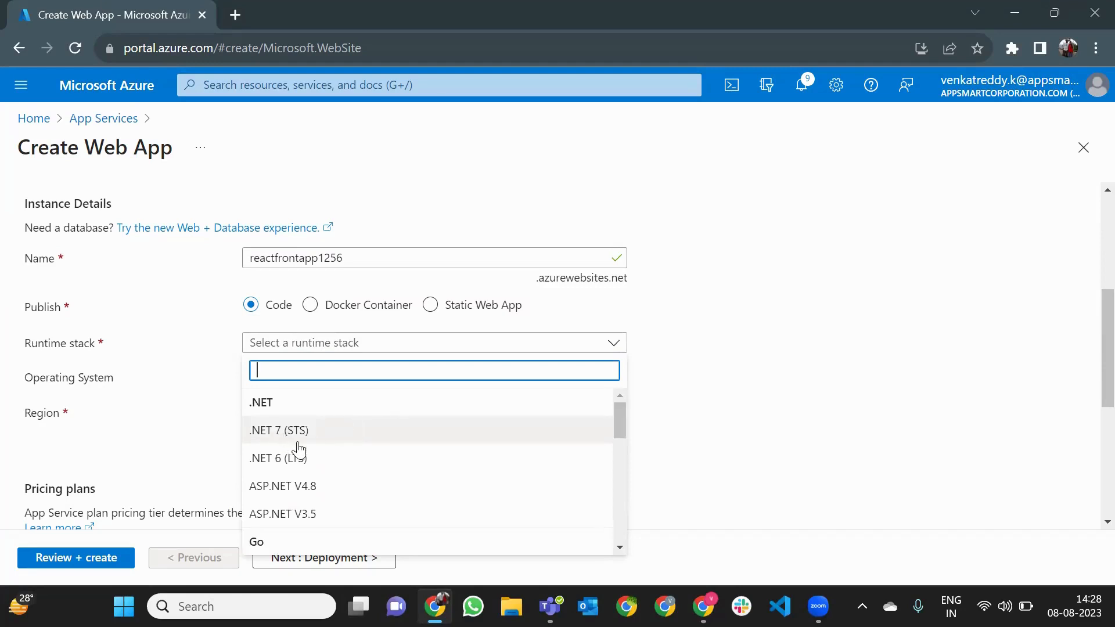
scroll(299, 449, "down", 4)
scroll(298, 448, "up", 2)
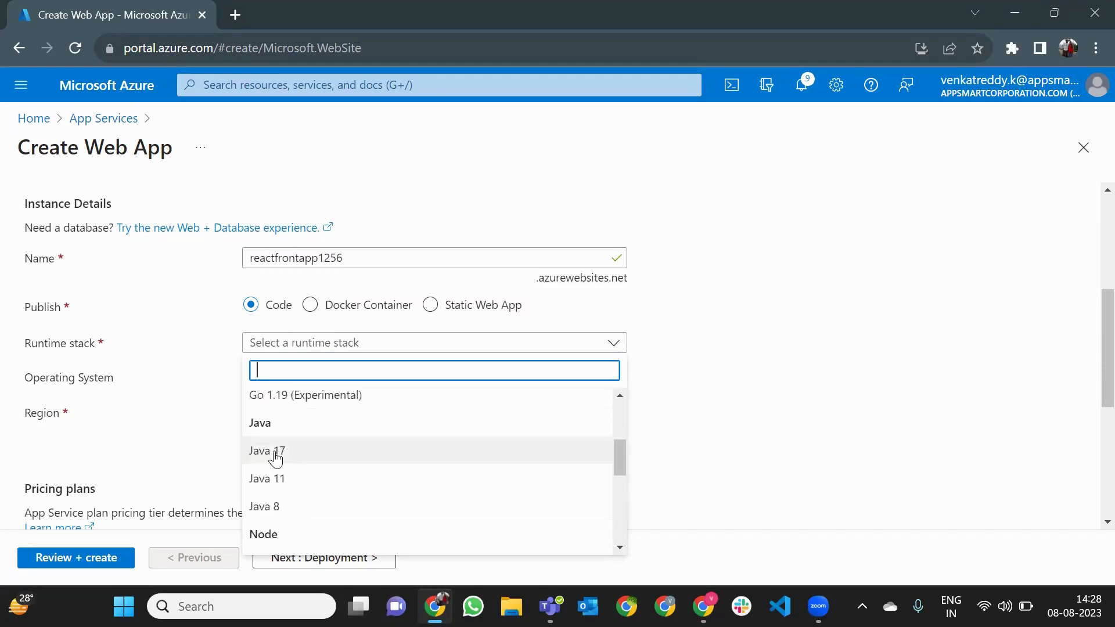
scroll(288, 461, "down", 3)
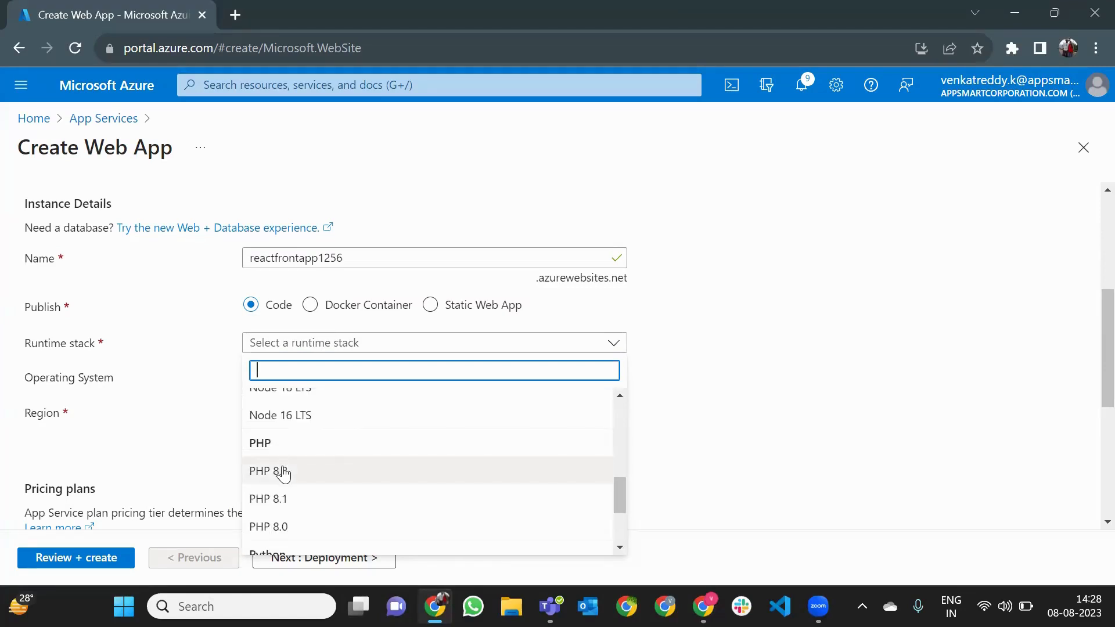
scroll(360, 485, "down", 2)
scroll(302, 495, "up", 4)
scroll(302, 494, "up", 5)
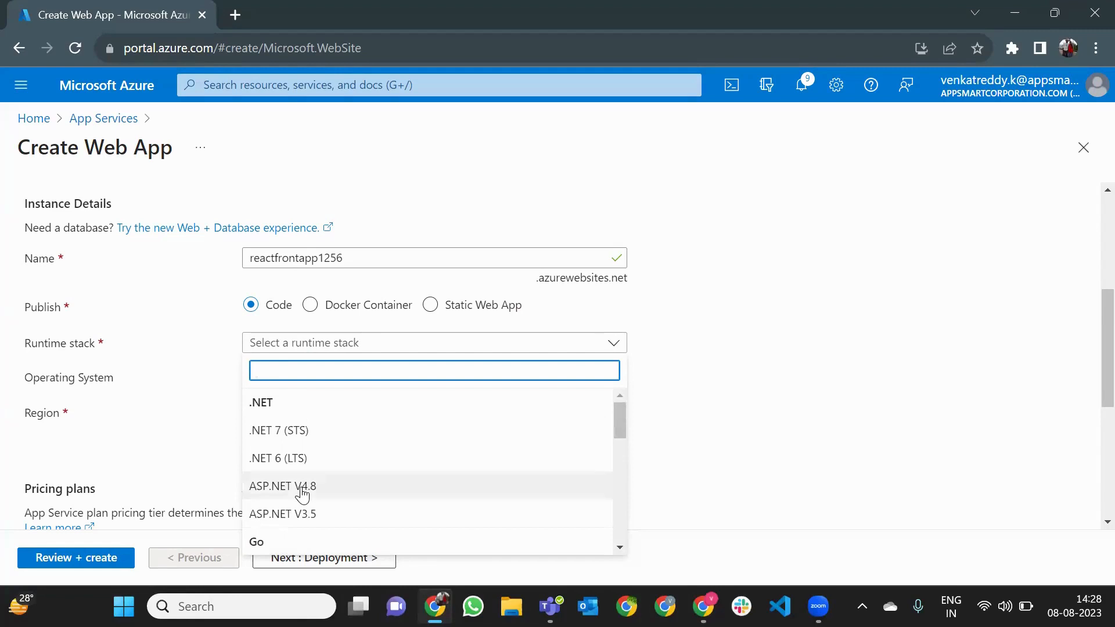
scroll(301, 493, "down", 3)
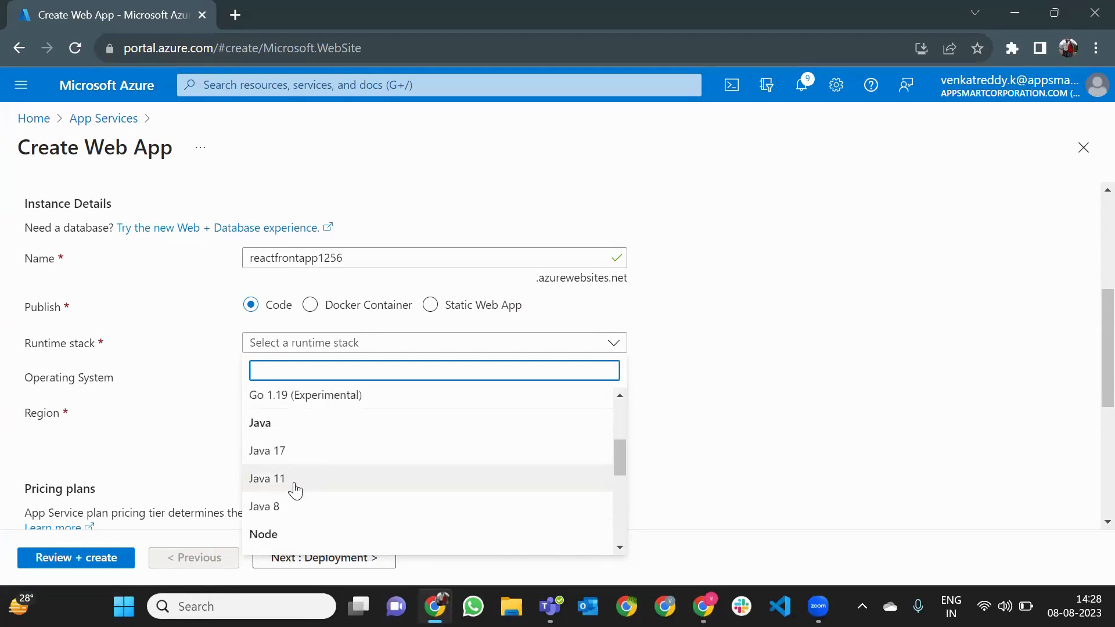
scroll(294, 488, "down", 2)
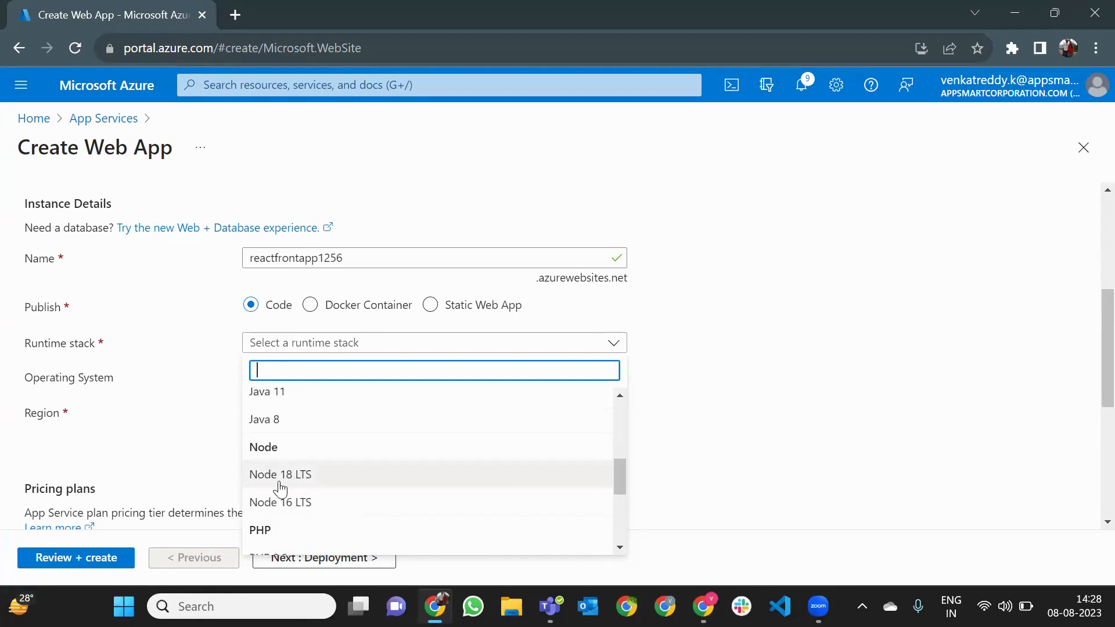
left_click(280, 488)
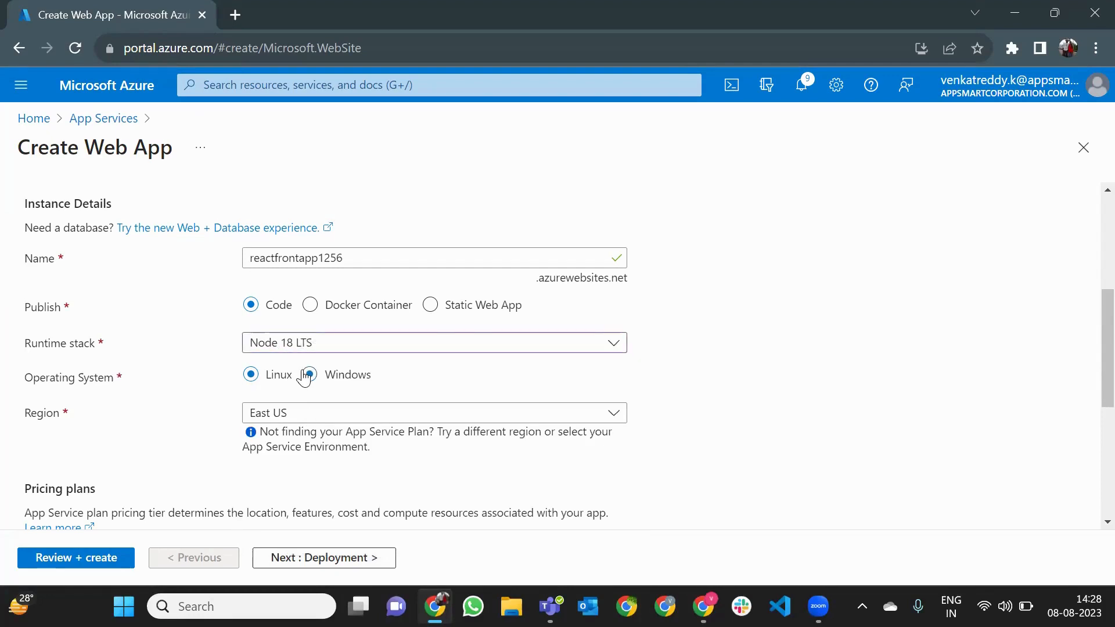
Set the operating system to Windows and check the web app's pricing plan.
left_click(309, 376)
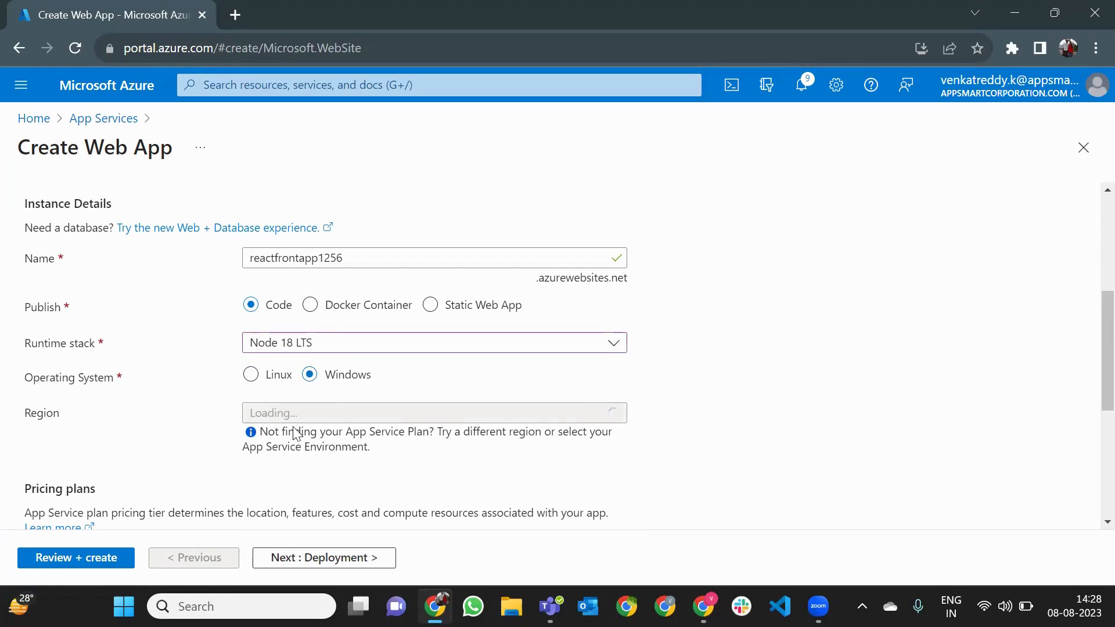
scroll(349, 467, "down", 5)
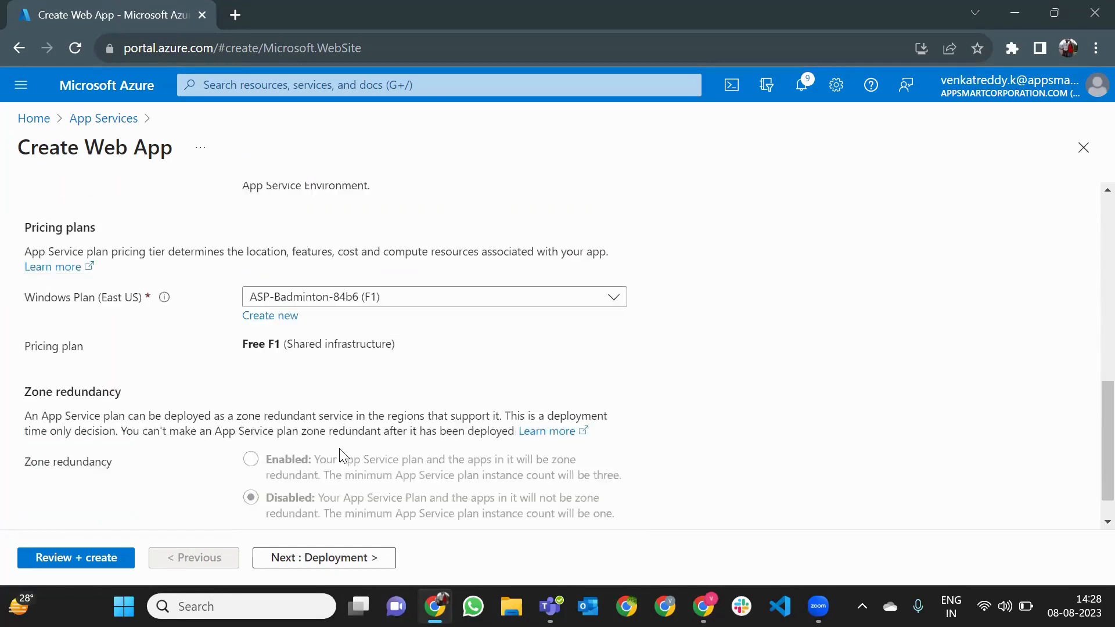
left_click_drag(238, 355, 312, 364)
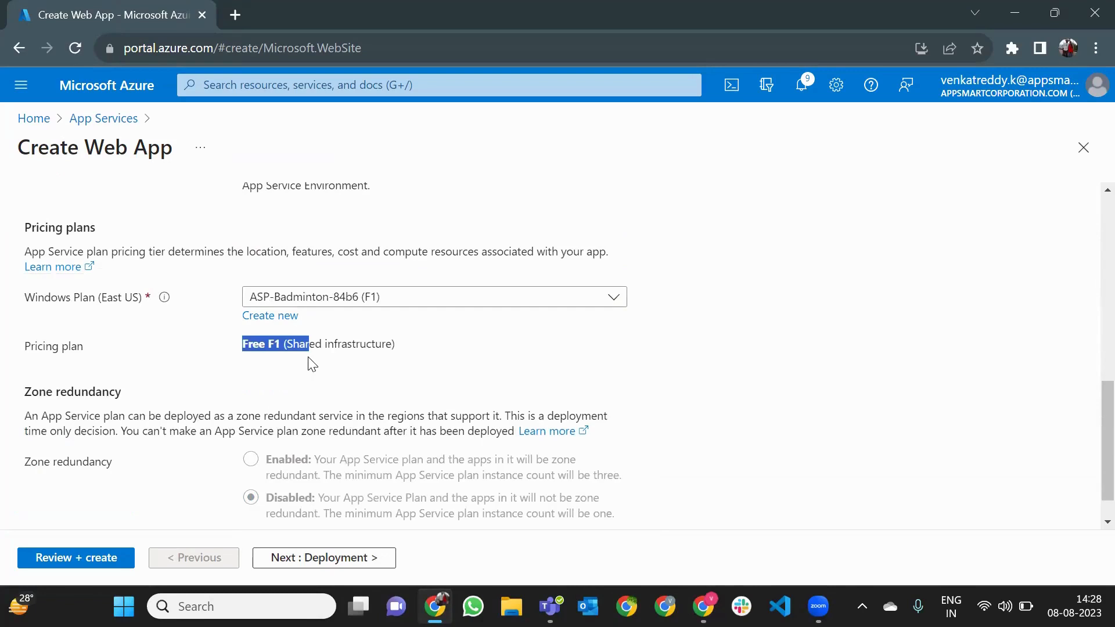
left_click(296, 388)
Review the configuration of the reactfrontapp1256 web app and create it.
left_click(104, 564)
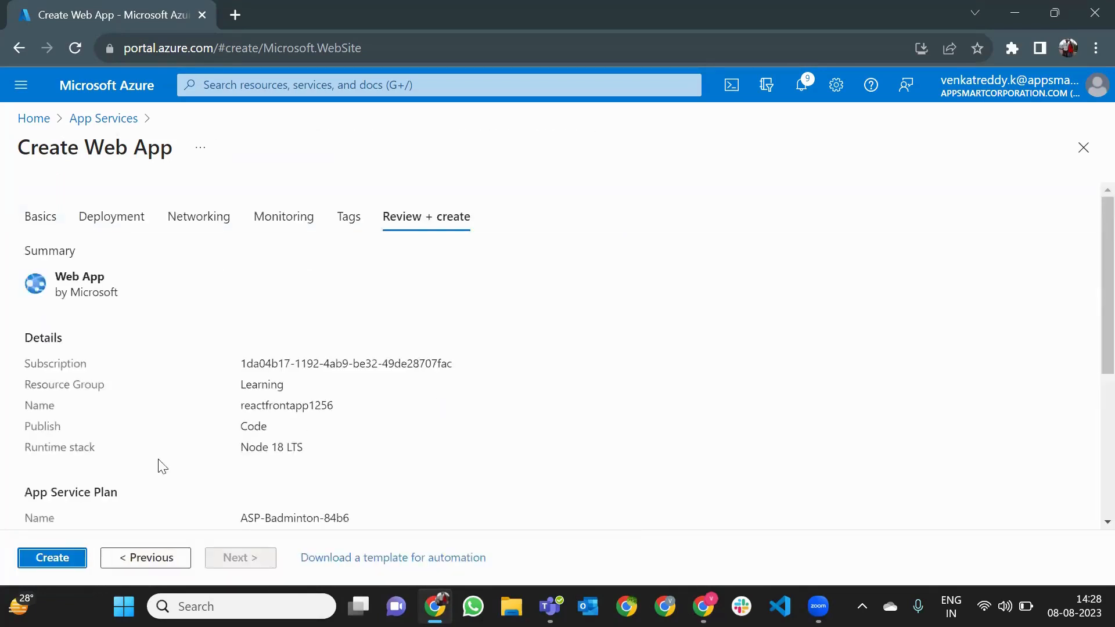
left_click(72, 558)
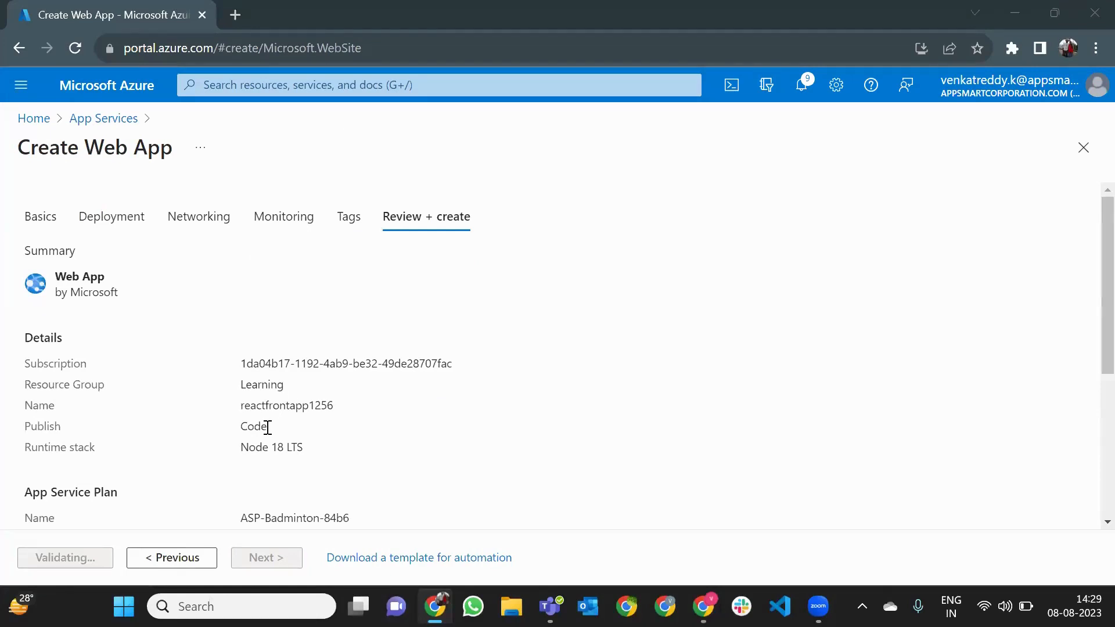
left_click(42, 220)
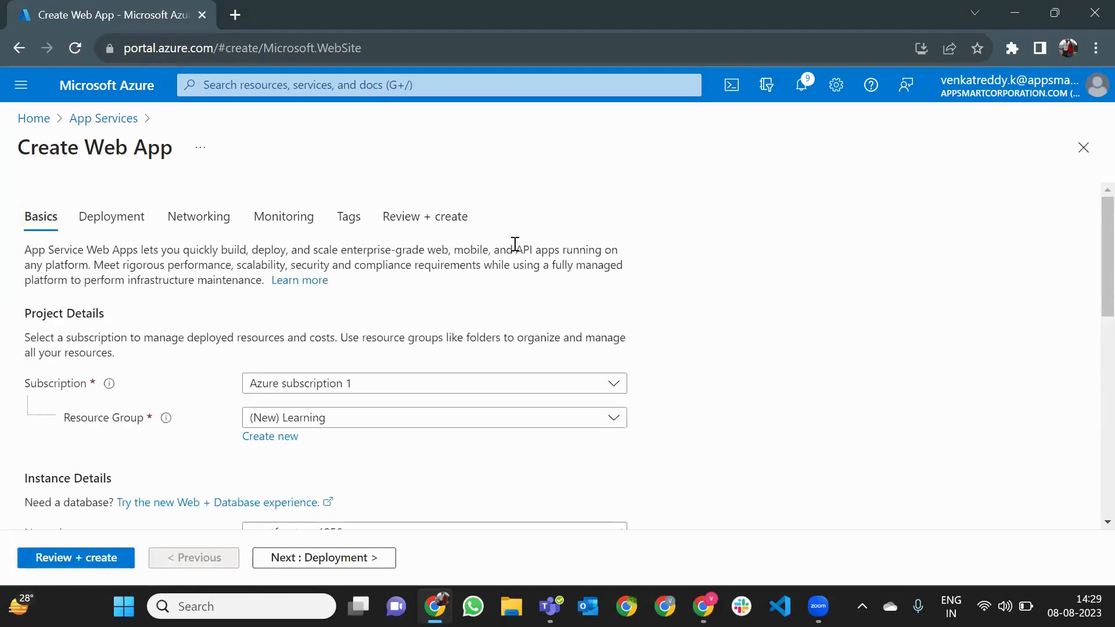
left_click(457, 226)
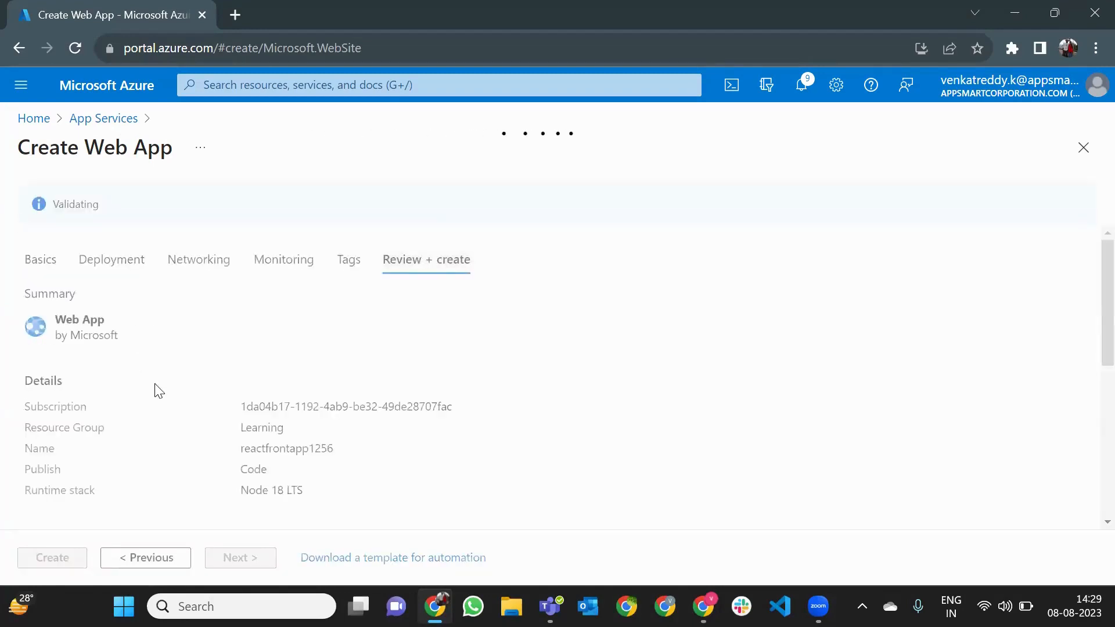
left_click(49, 558)
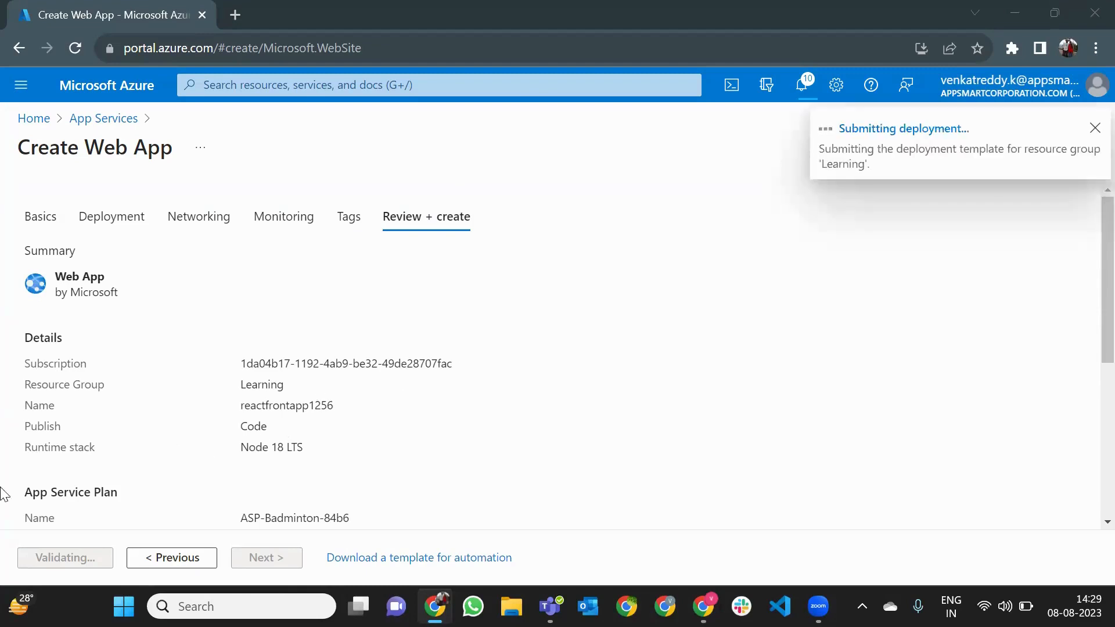
left_click_drag(28, 451, 316, 449)
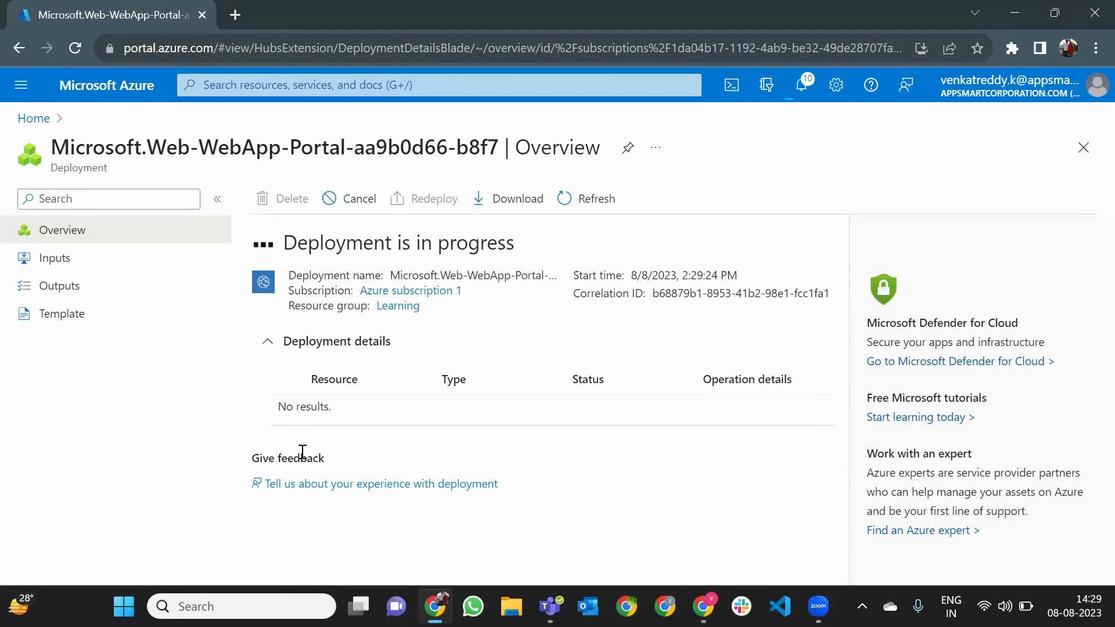
Check the App Services list and the portal notifications for the deployment status of the new web app.
left_click(33, 119)
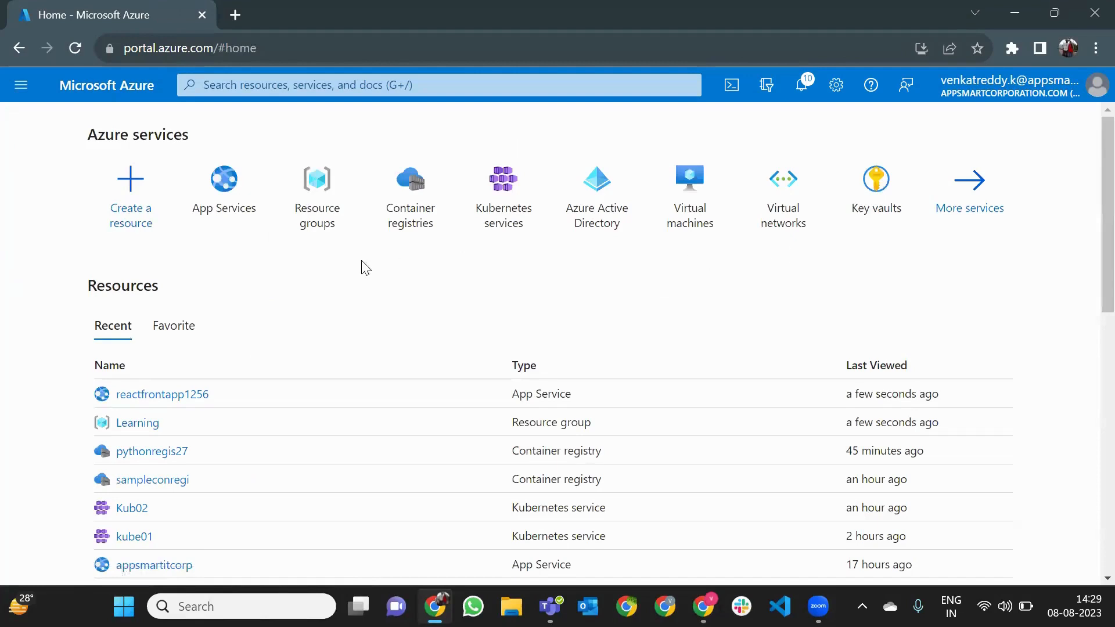
left_click(219, 187)
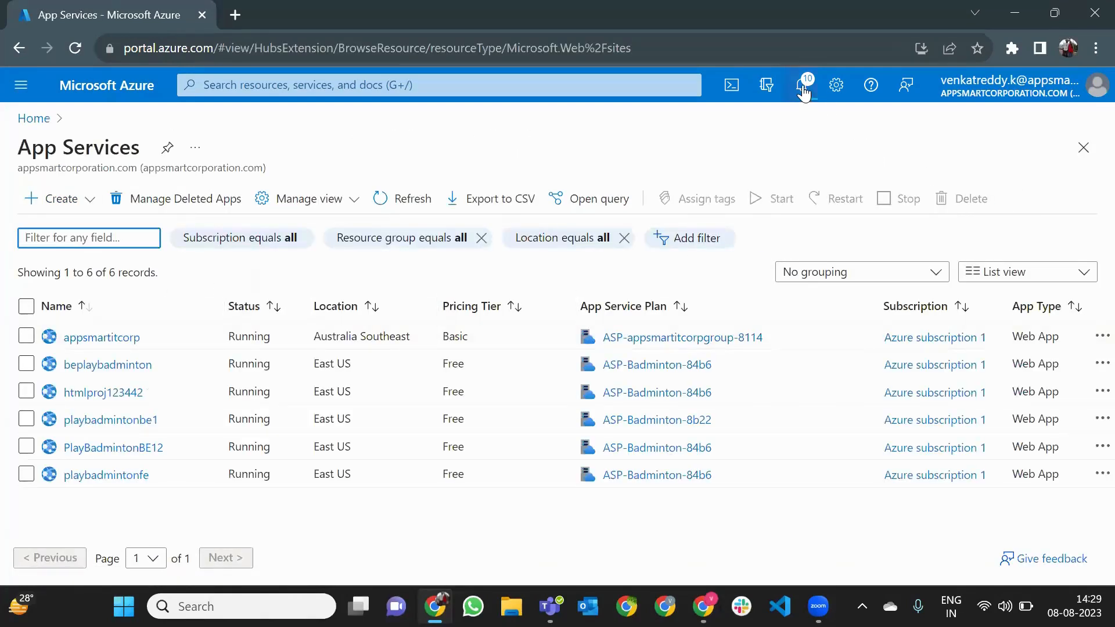
left_click(801, 85)
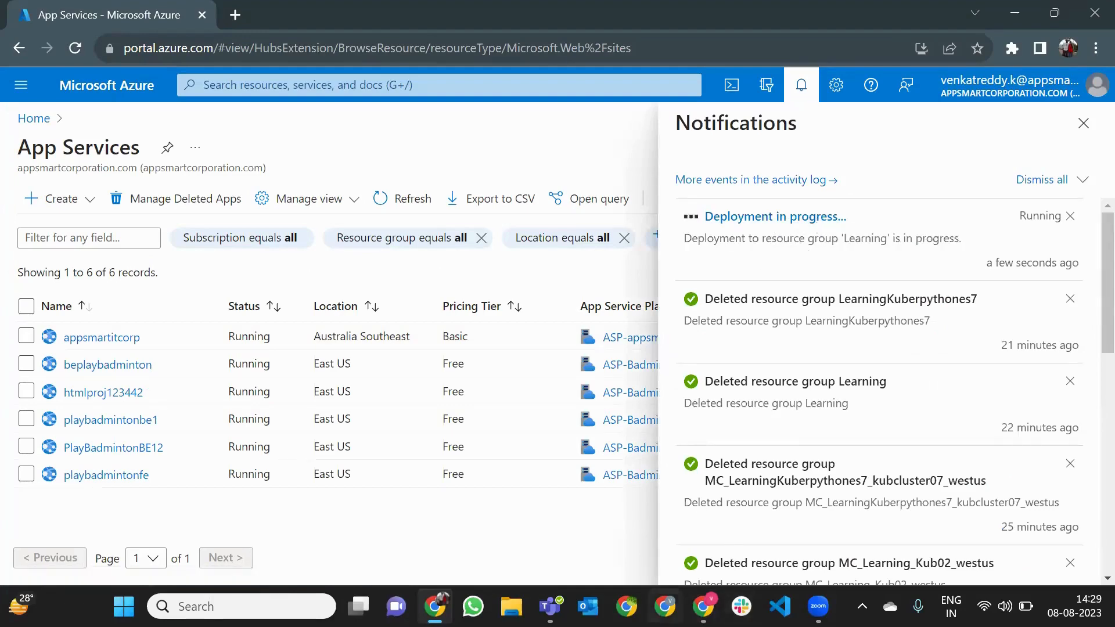
Switch to Azure DevOps and check the runs of the ReactProj1-CI pipeline.
left_click(703, 607)
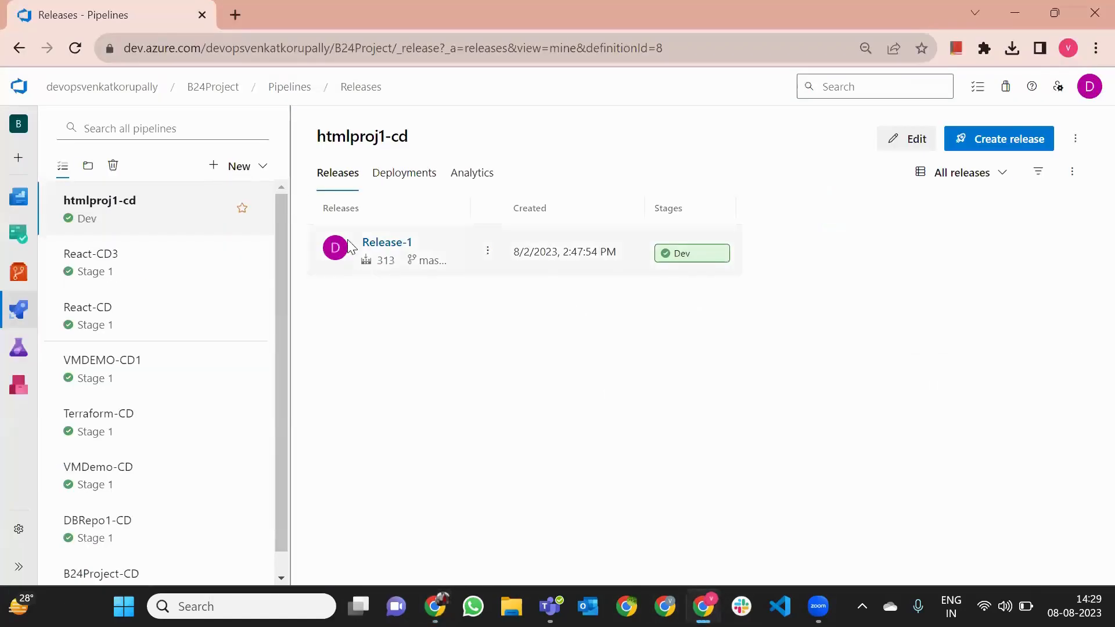
mouse_move(7, 312)
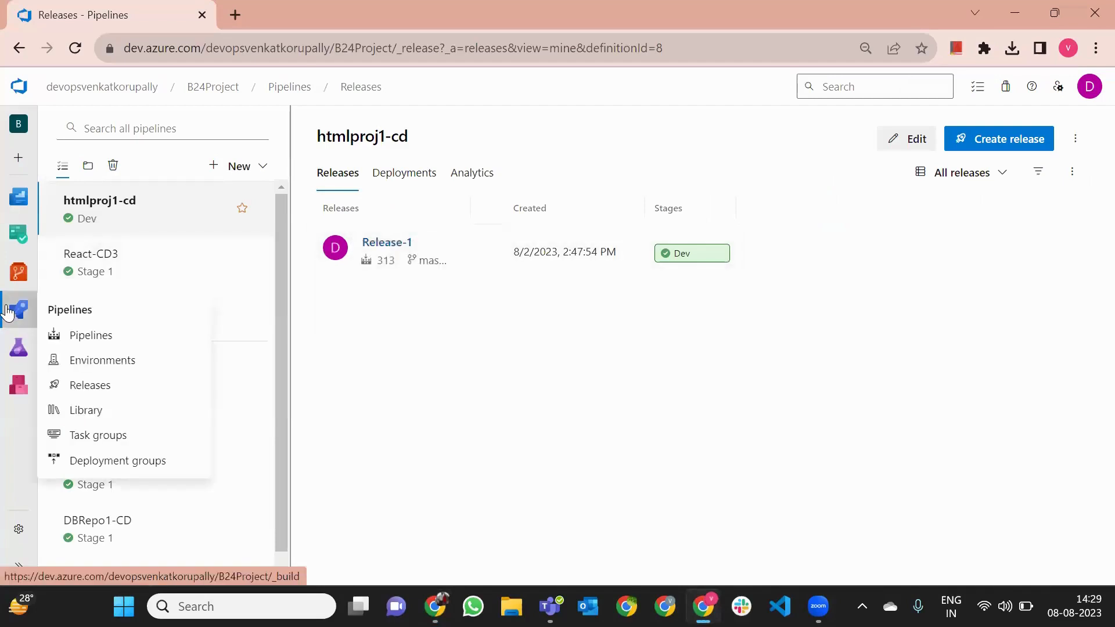
left_click(119, 335)
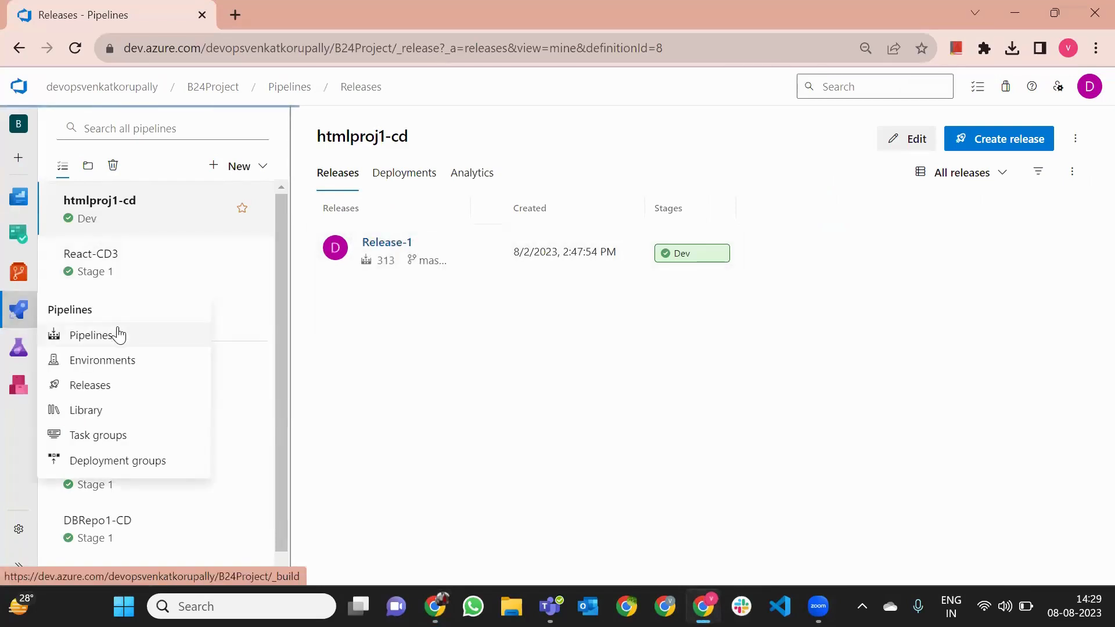
left_click(206, 307)
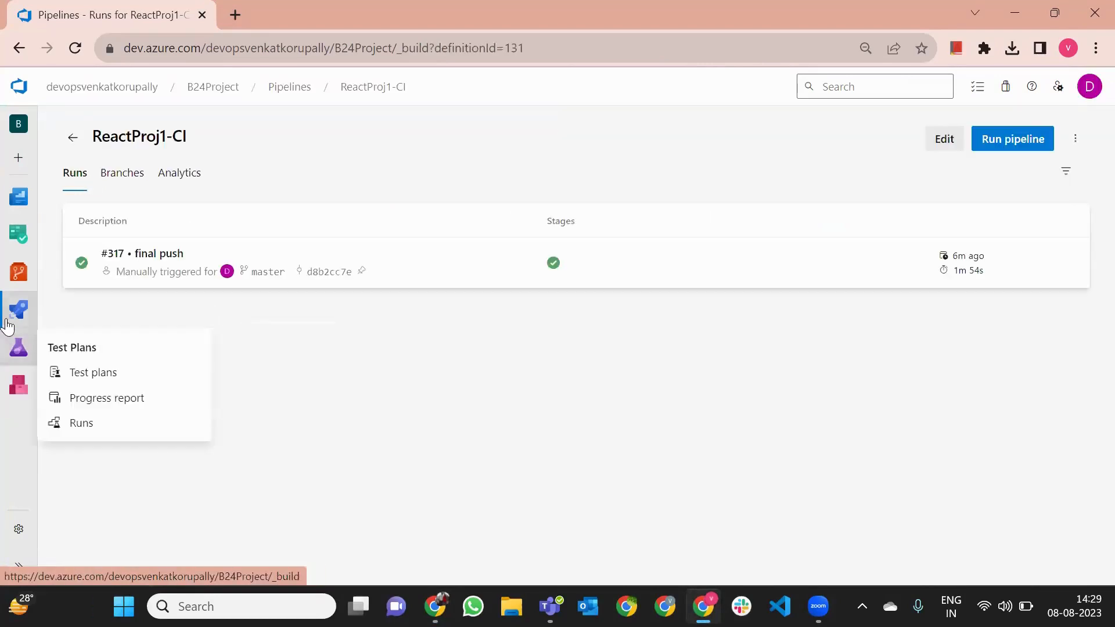
Create a new release pipeline in B24Project whose first stage starts from an empty job.
mouse_move(40, 331)
left_click(77, 385)
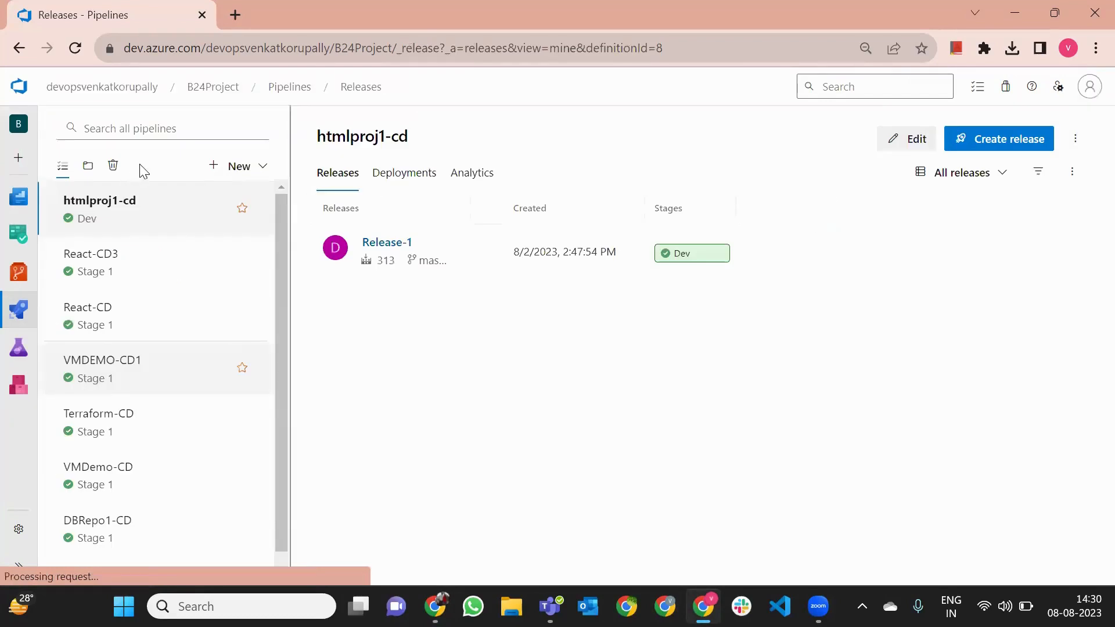
left_click(215, 168)
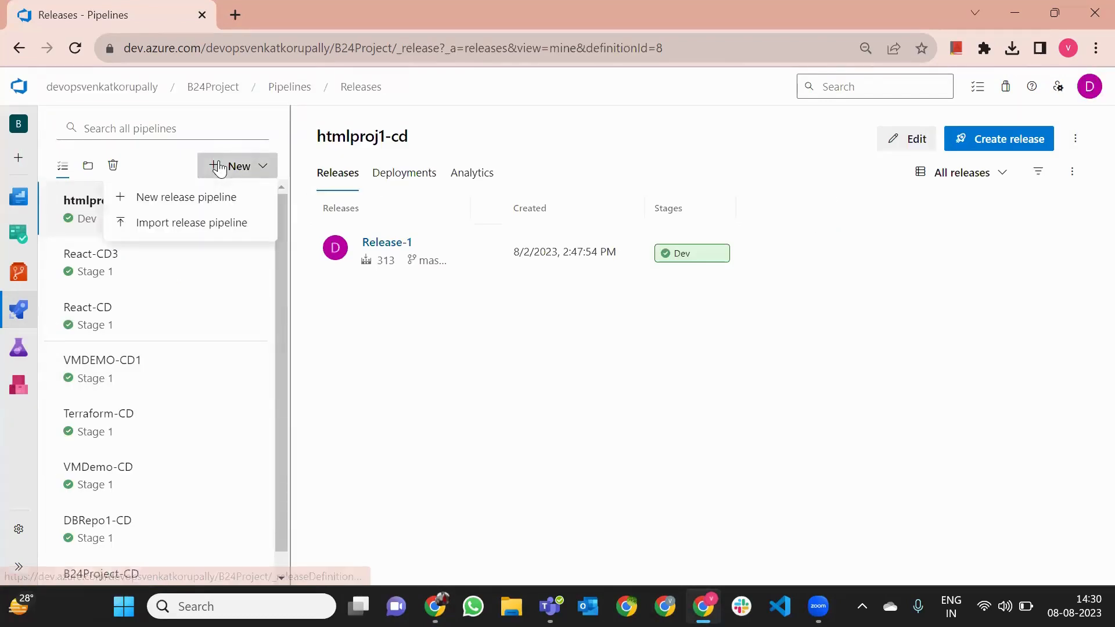
left_click(217, 199)
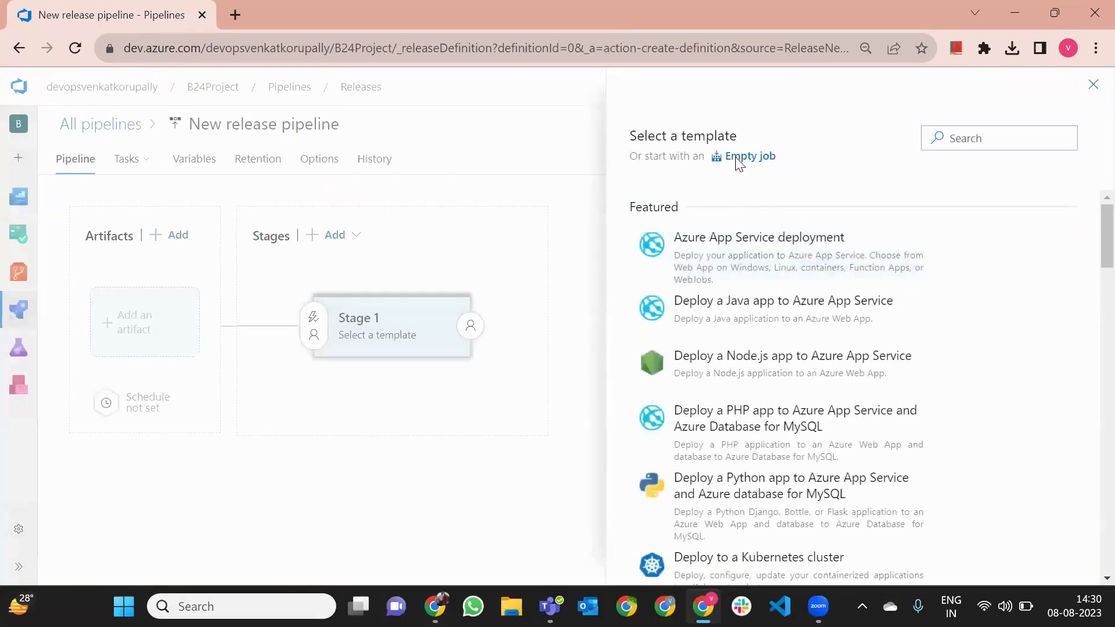
left_click(749, 157)
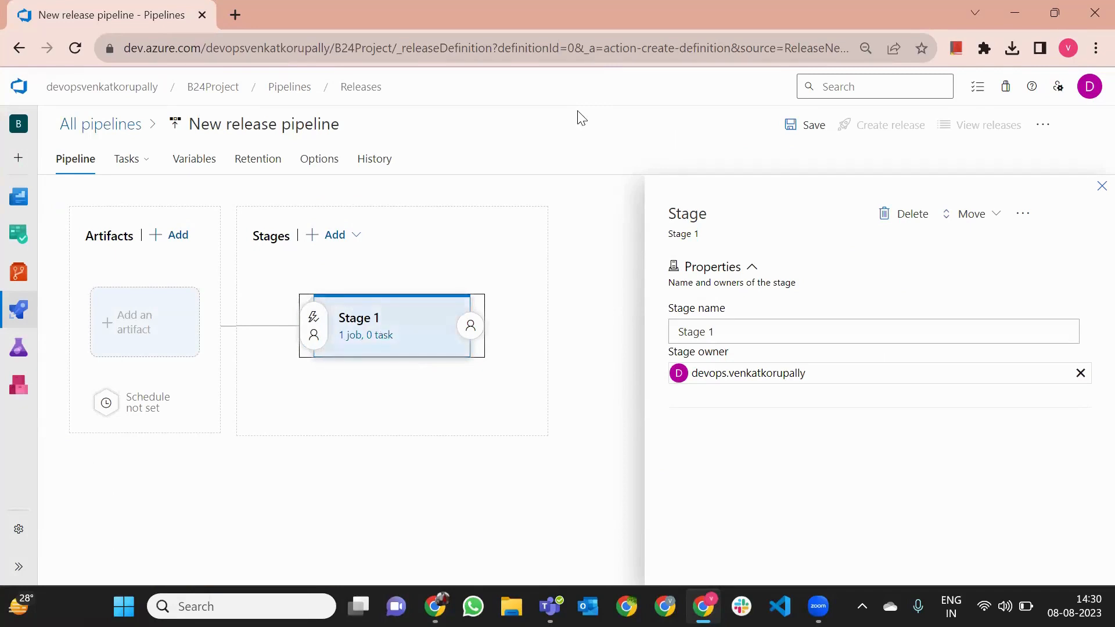
Add a build artifact to the release pipeline with ReactProj1-CI as its source build pipeline.
left_click(134, 329)
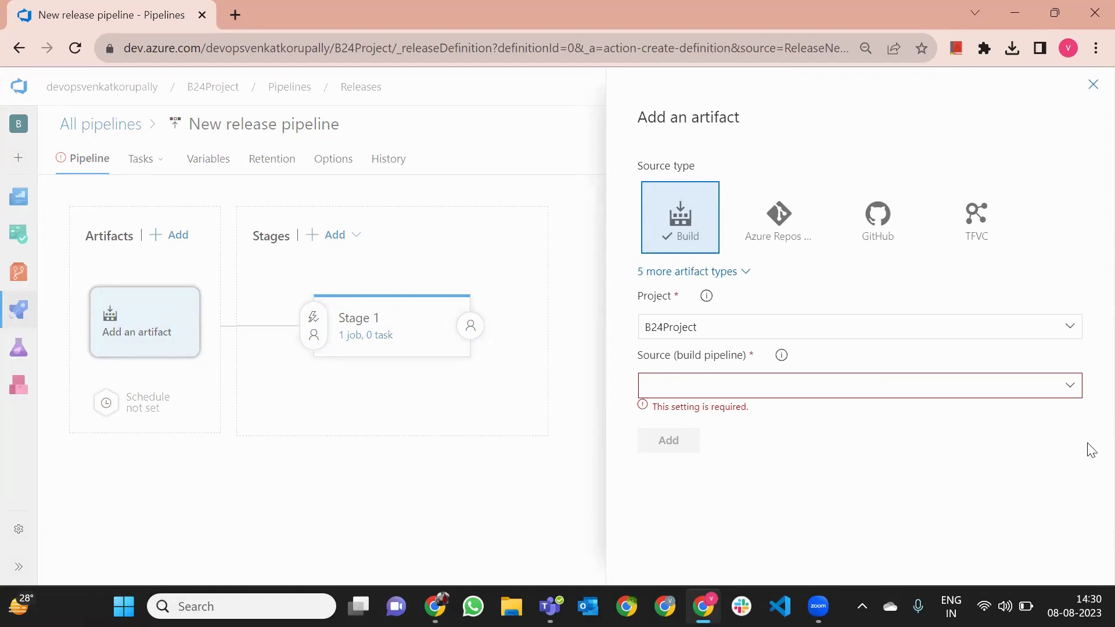
left_click(1067, 385)
scroll(1007, 338, "down", 2)
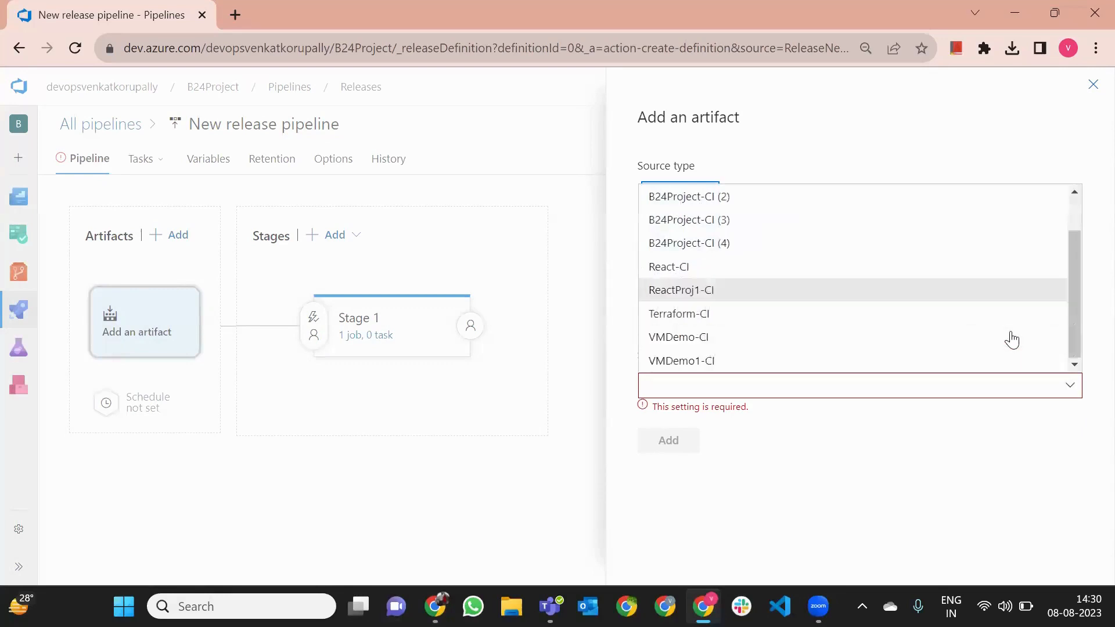
left_click(692, 290)
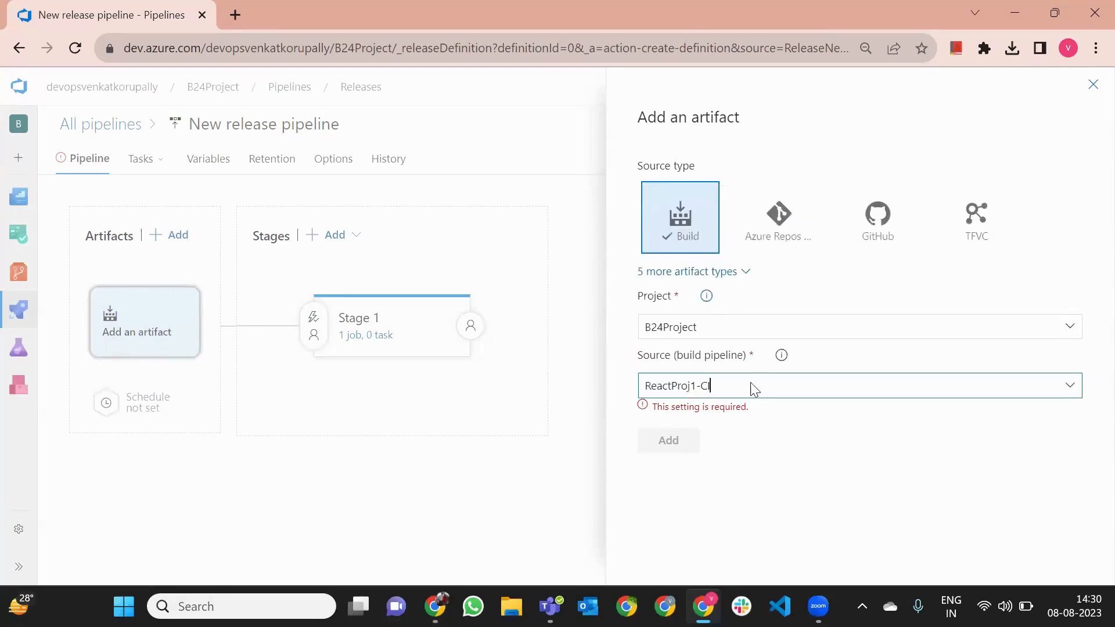
scroll(702, 453, "down", 1)
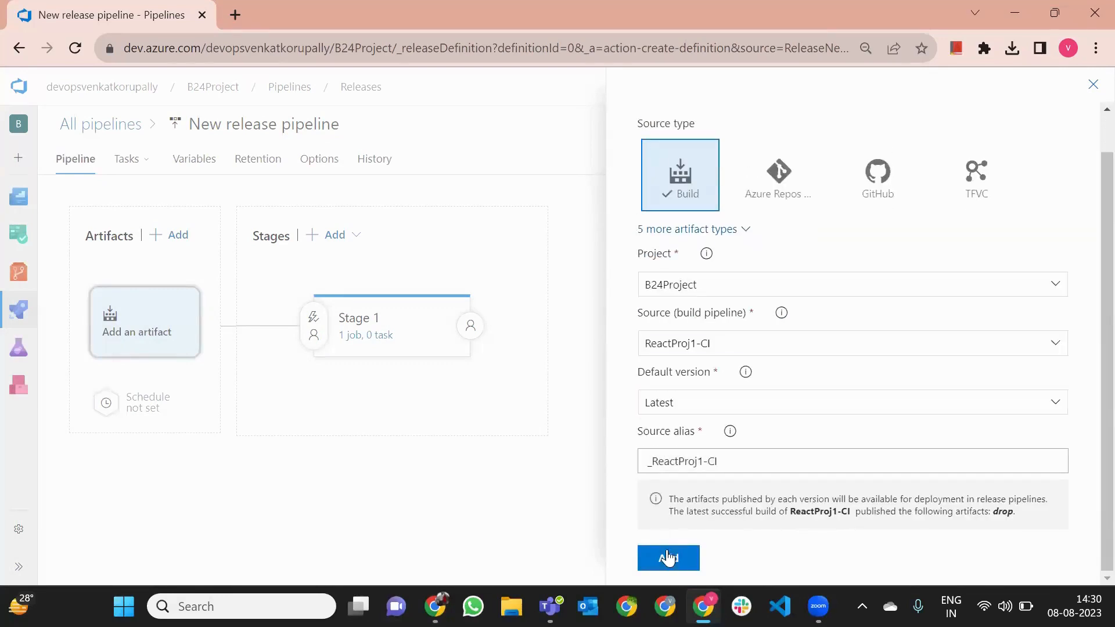
left_click(669, 558)
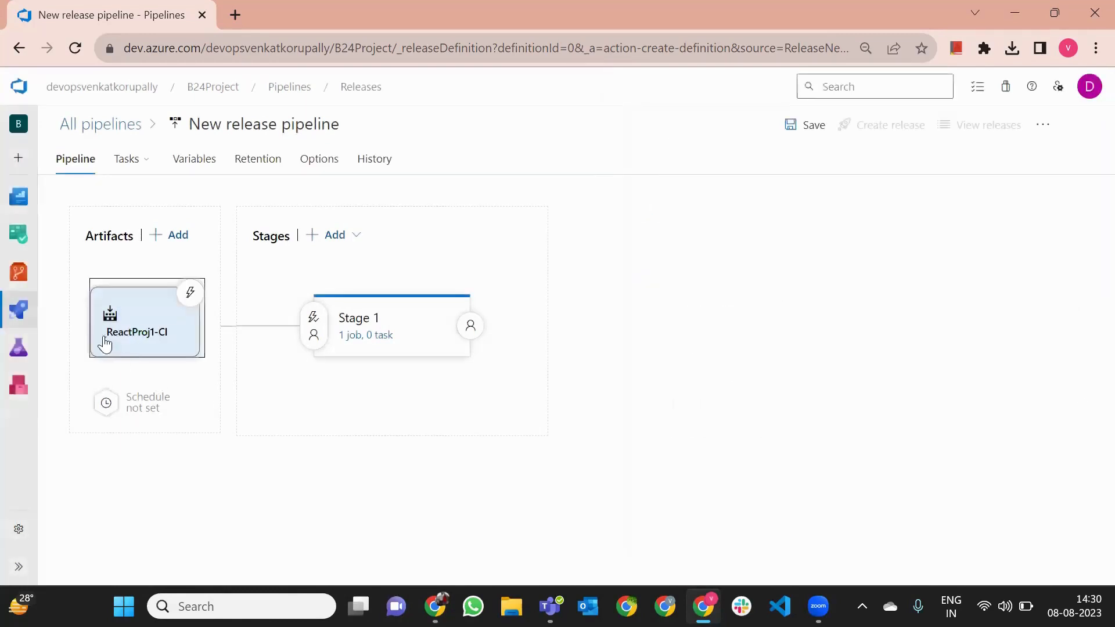
Find the Azure App Service deploy task and add it to the agent job of Stage 1.
left_click(370, 336)
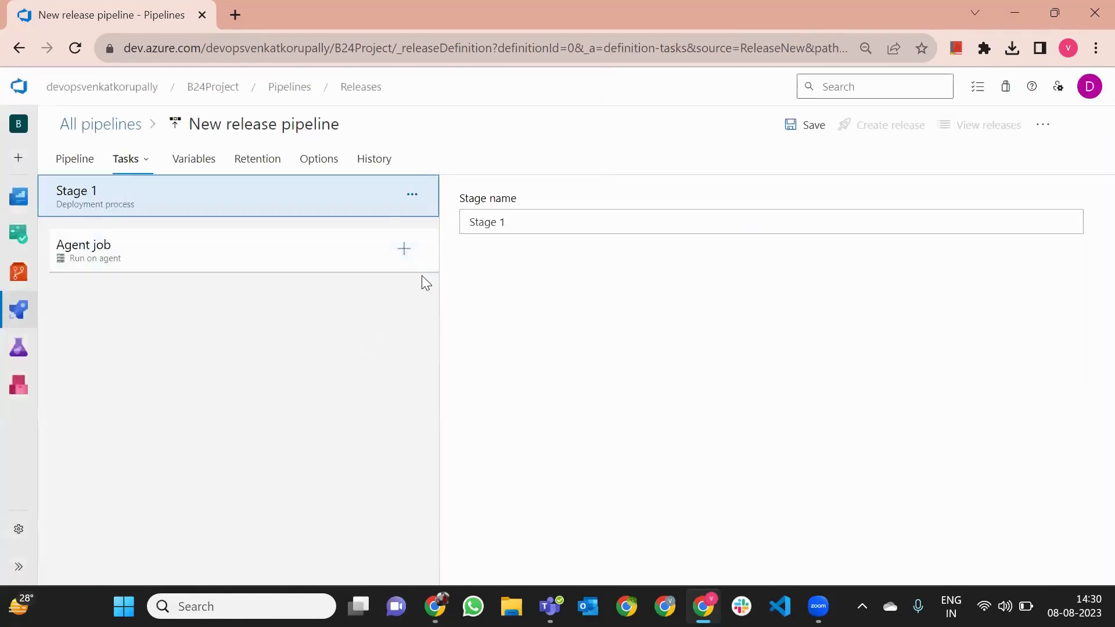
left_click(403, 248)
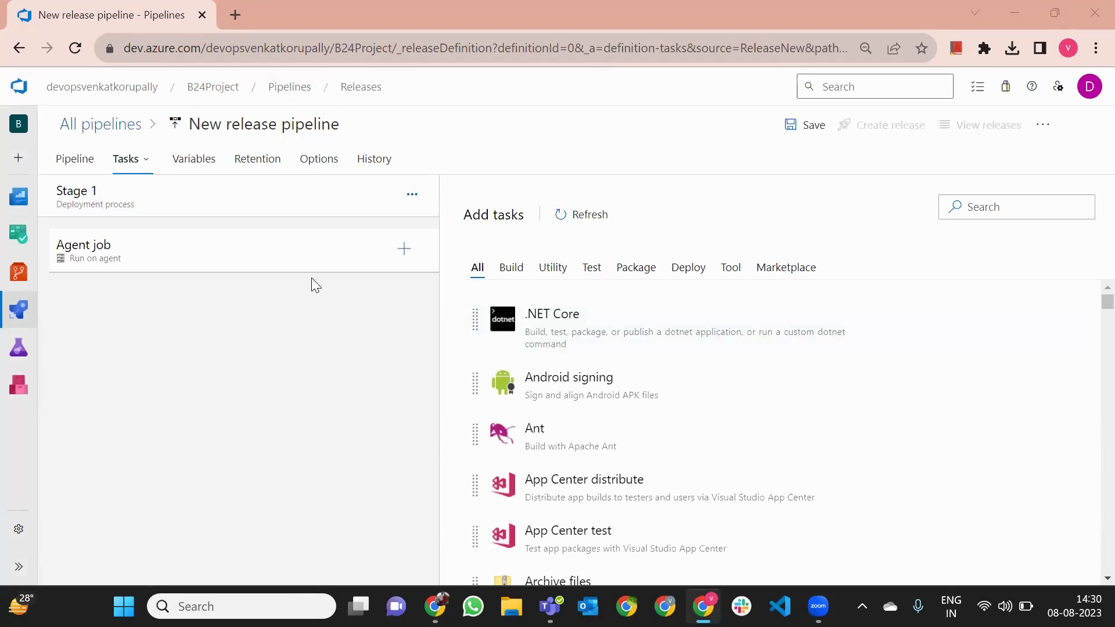
left_click(982, 208)
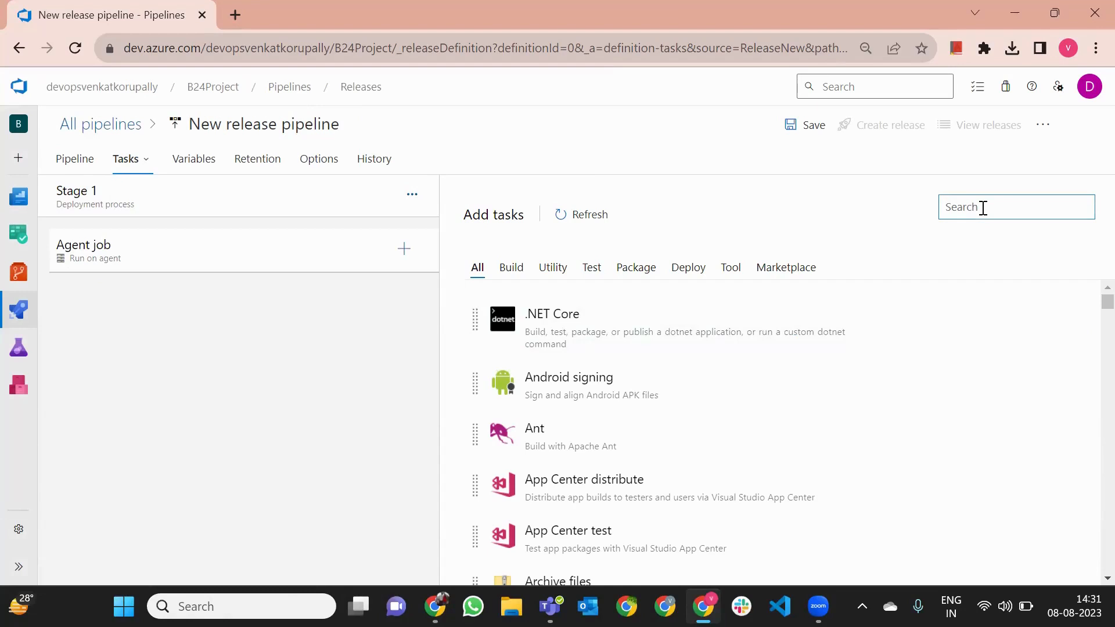
type("azure app service ...")
left_click(972, 320)
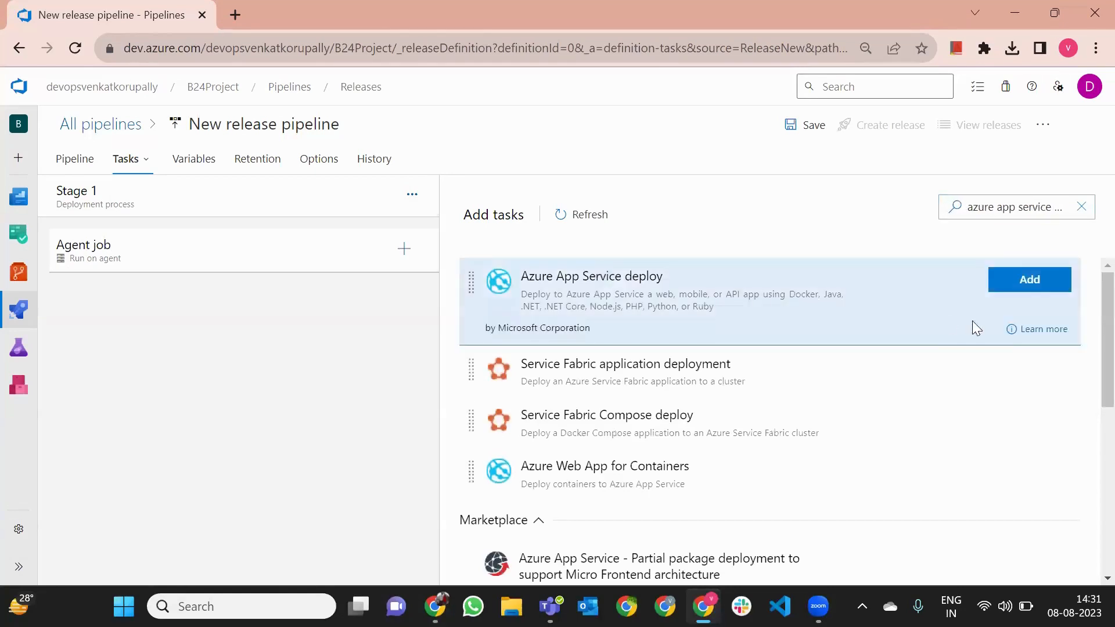
left_click(1030, 279)
Set the Azure subscription of the Azure App Service deploy task to AppSConnection.
left_click(356, 291)
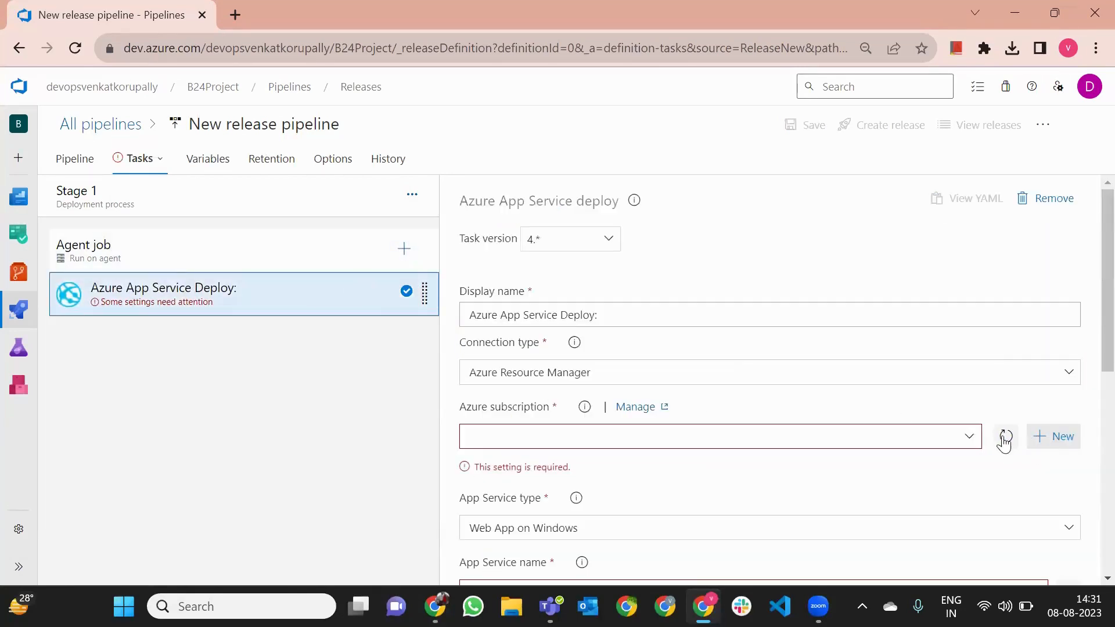
left_click(969, 440)
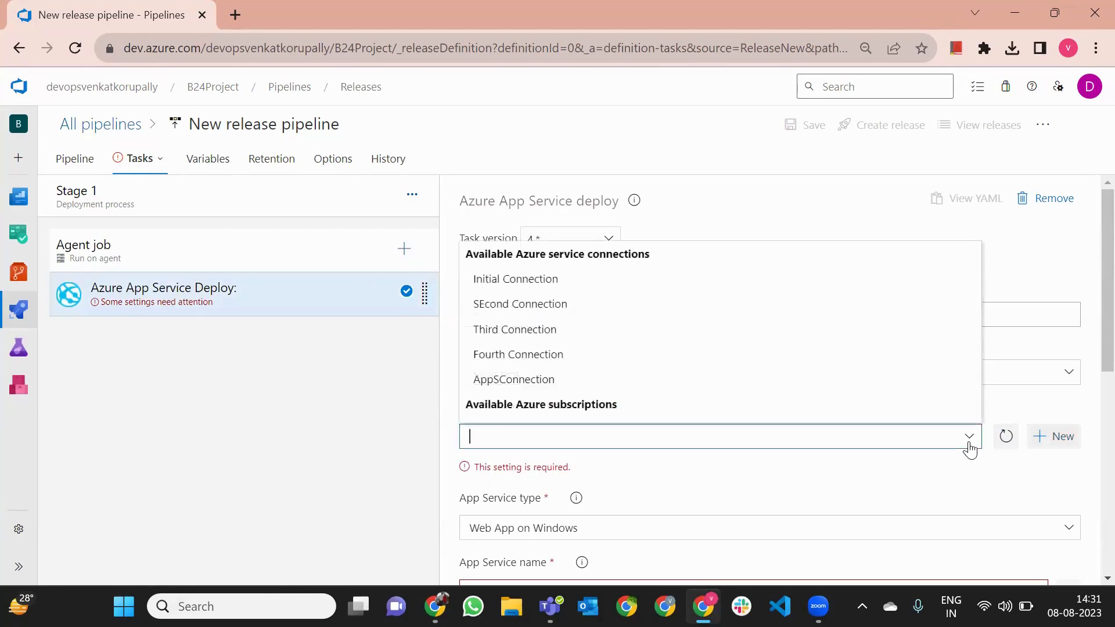
left_click(563, 385)
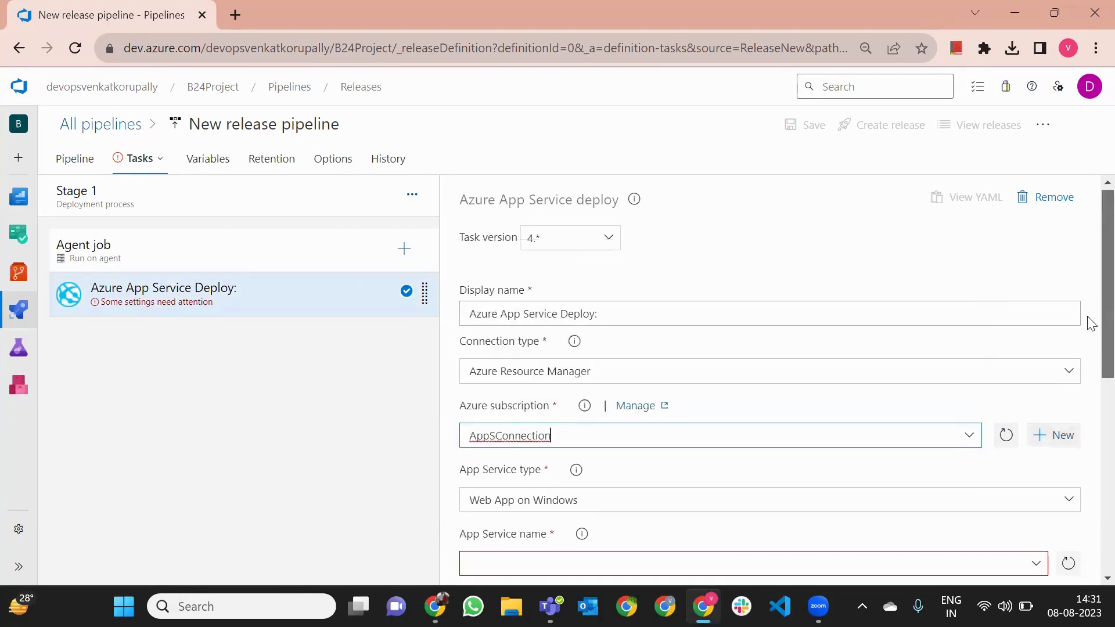
scroll(1088, 325, "down", 2)
left_click_drag(468, 308, 554, 312)
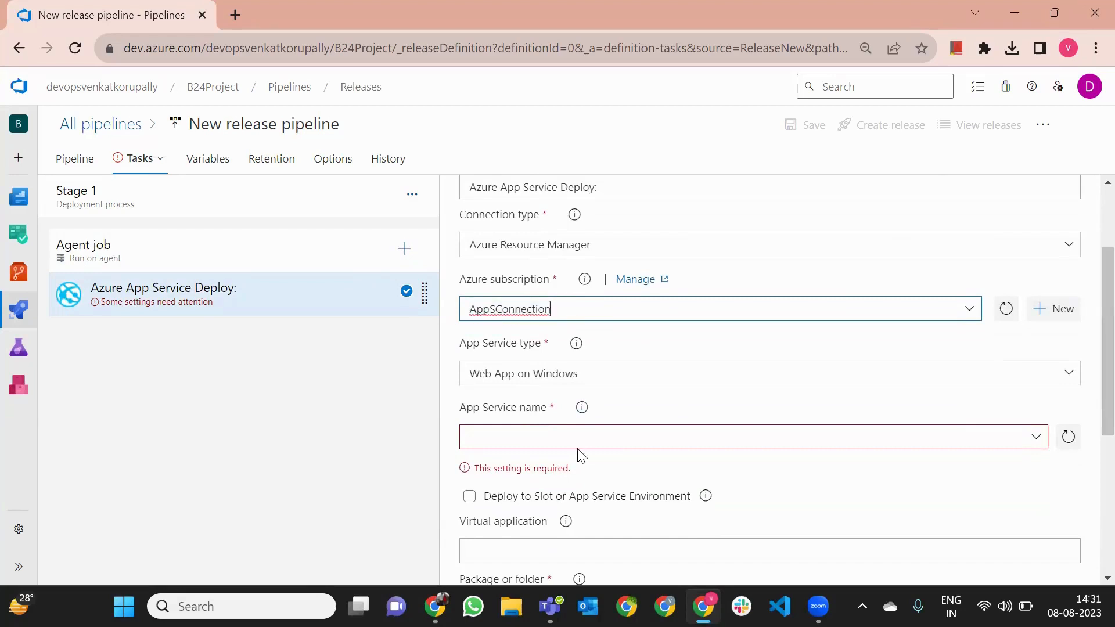
Set the deploy task's App Service name to reactfrontapp1256.
left_click(1041, 436)
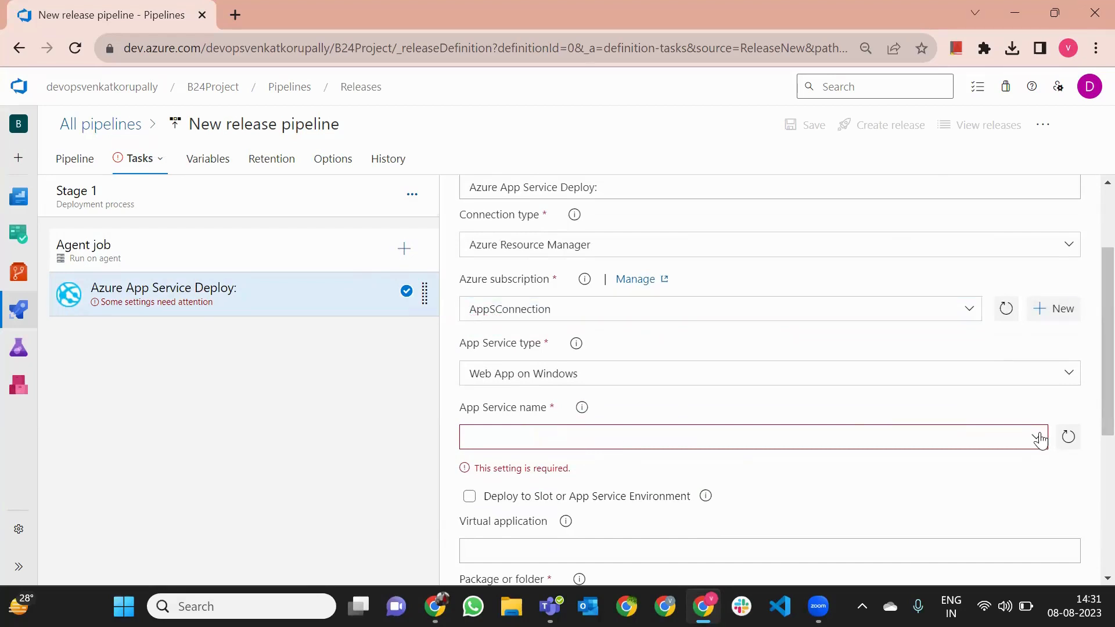
left_click(1040, 439)
scroll(1088, 366, "down", 2)
scroll(1089, 372, "up", 1)
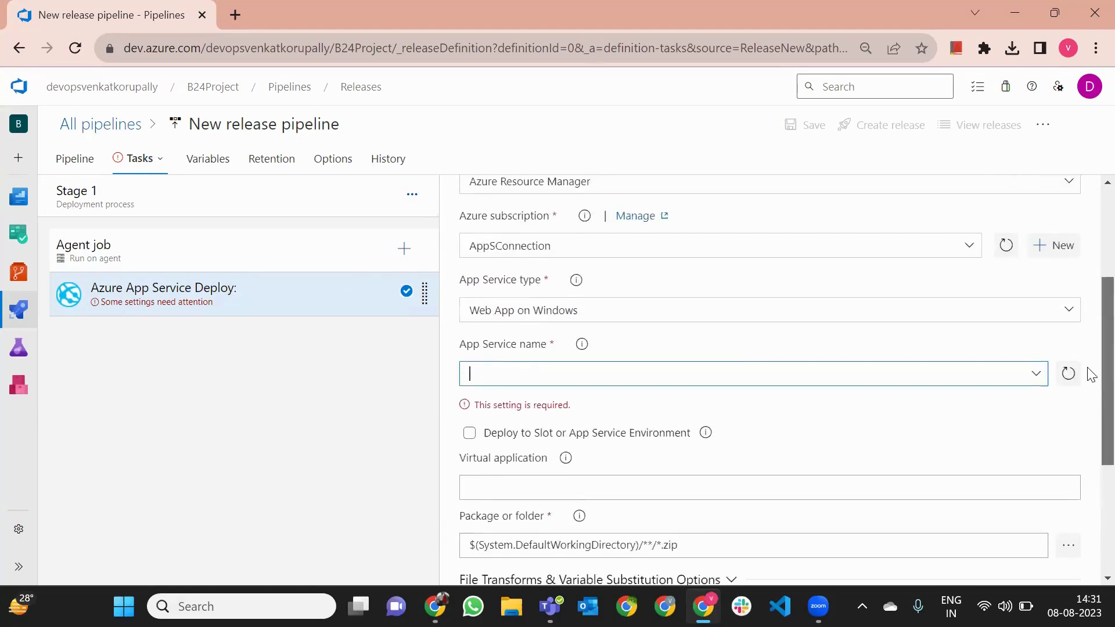
scroll(1090, 372, "up", 1)
left_click(1039, 424)
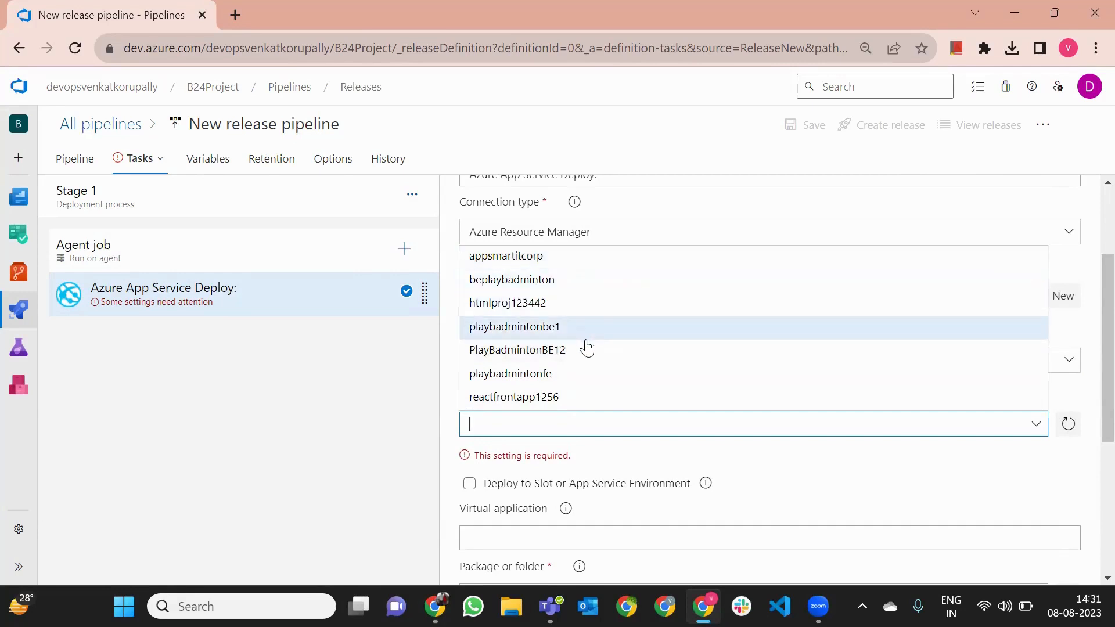
left_click(506, 403)
Set the deploy task's package or folder to the drop folder of the linked _ReactProj1-CI build artifact.
scroll(779, 420, "down", 3)
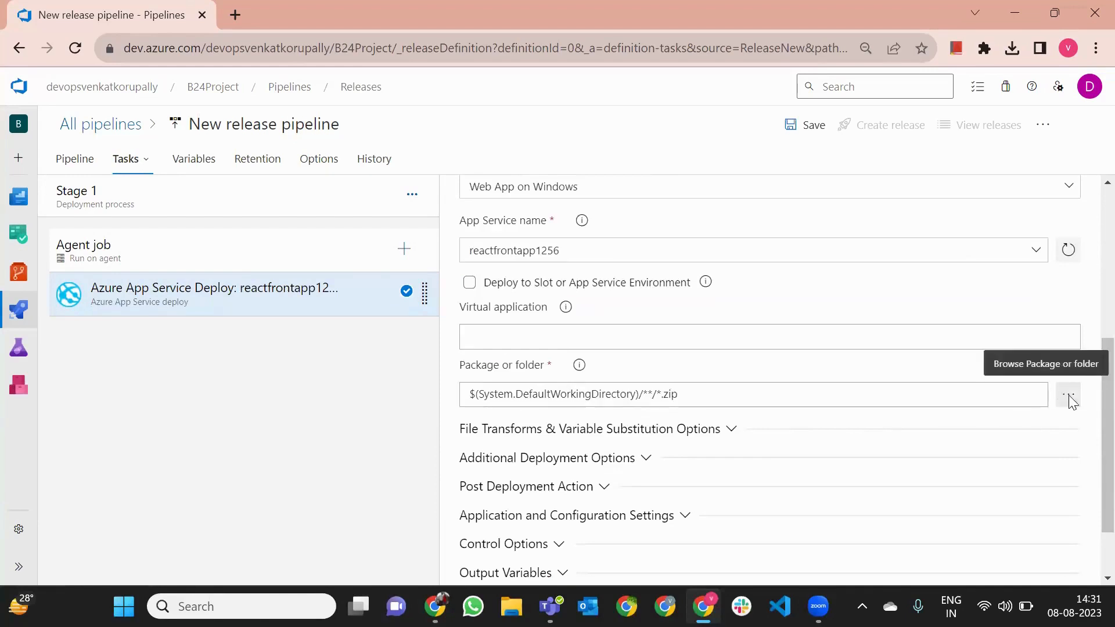
left_click(1069, 401)
left_click(381, 195)
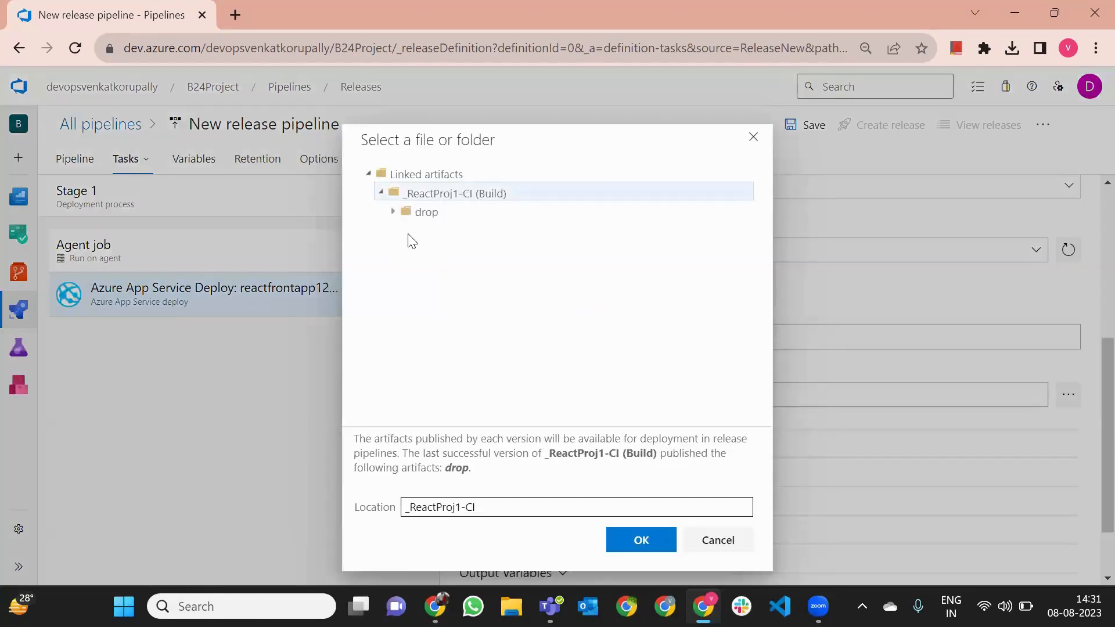
left_click(413, 215)
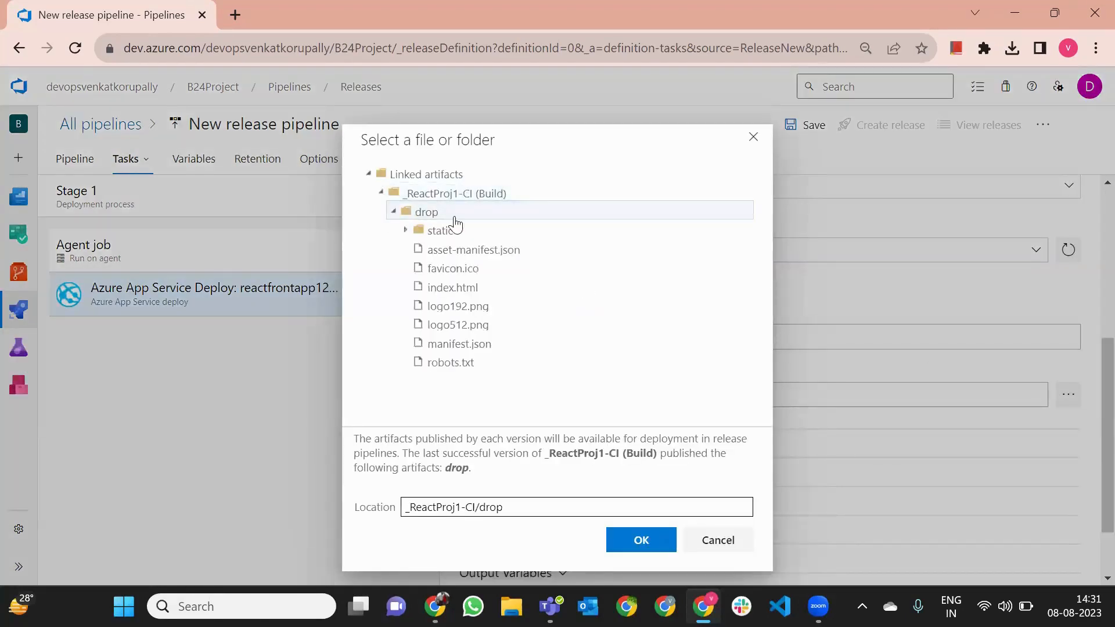
left_click(624, 531)
scroll(710, 415, "up", 5)
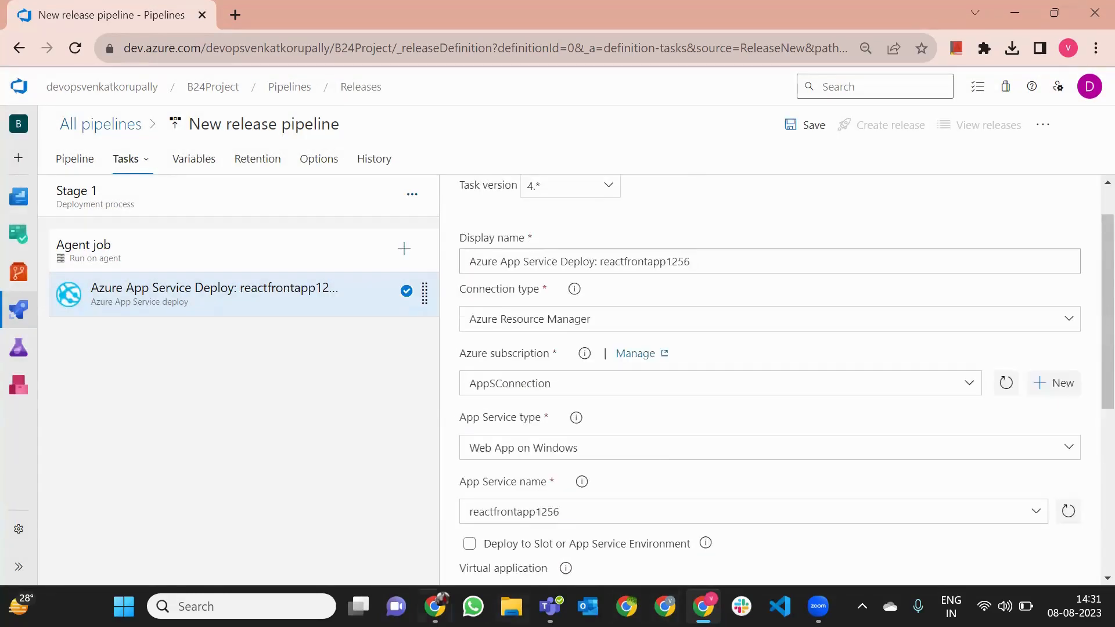
Switch to the Azure portal, open the newly deployed reactfrontapp1256 web app and view its default site in the browser.
key("alt+Tab")
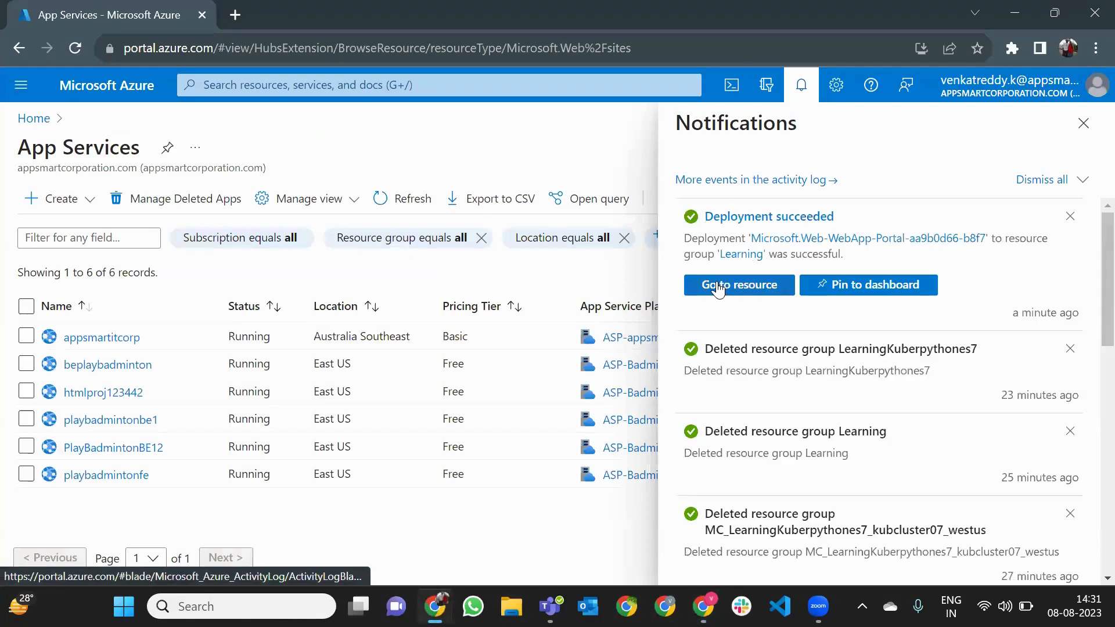
left_click(718, 286)
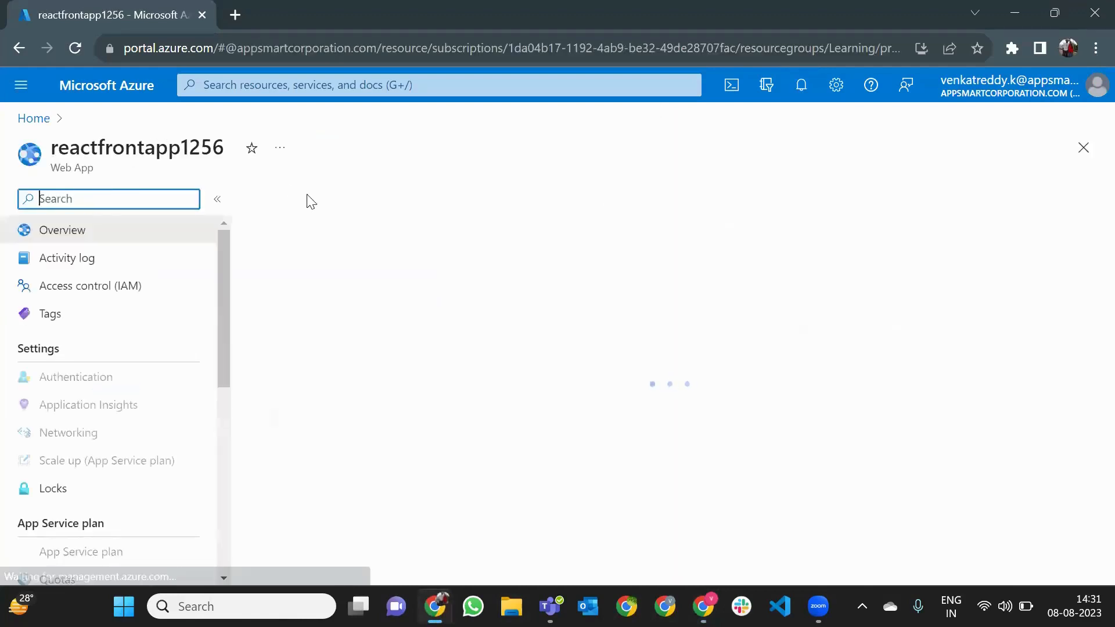
left_click(280, 197)
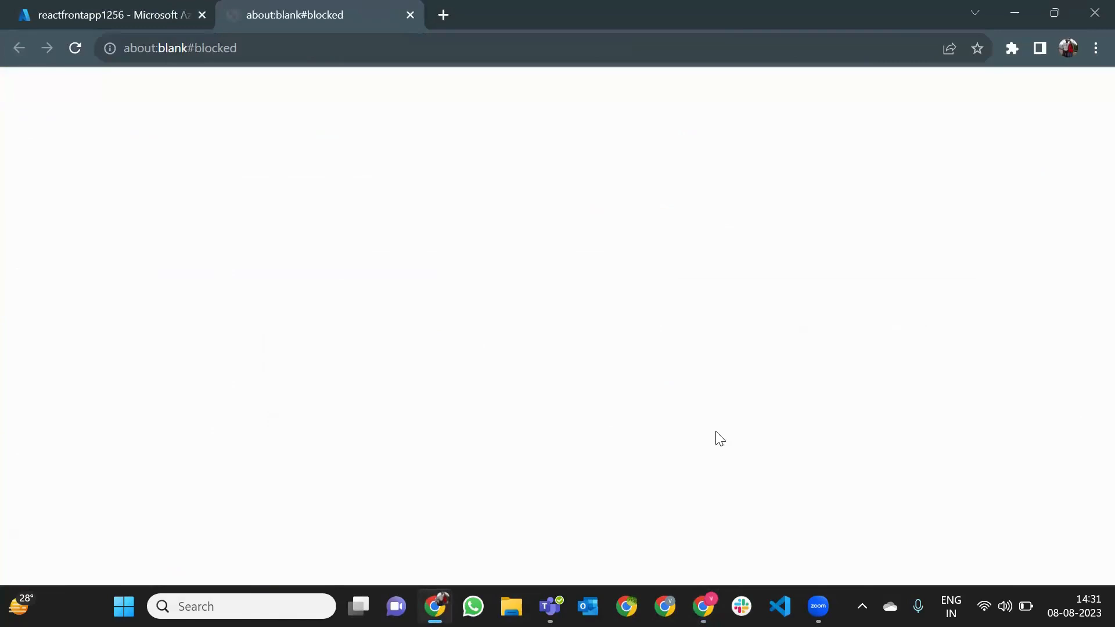
key("ctrl+shift+Tab")
left_click(291, 197)
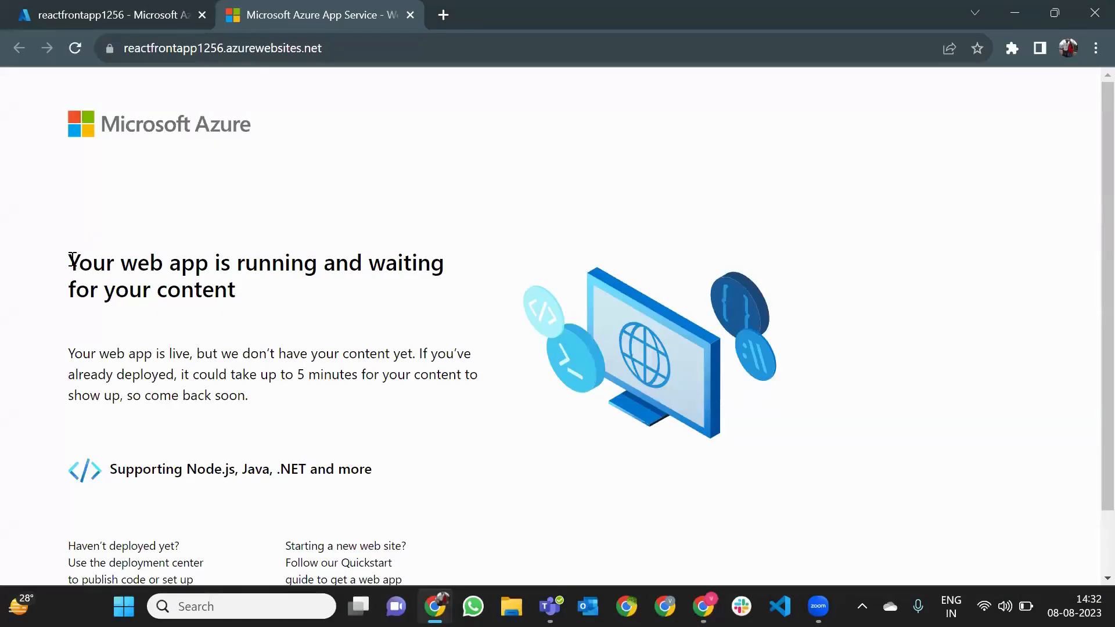
mouse_move(72, 259)
left_mouse_down()
mouse_move(256, 291)
mouse_move(283, 306)
mouse_move(68, 262)
left_mouse_up()
left_click(284, 306)
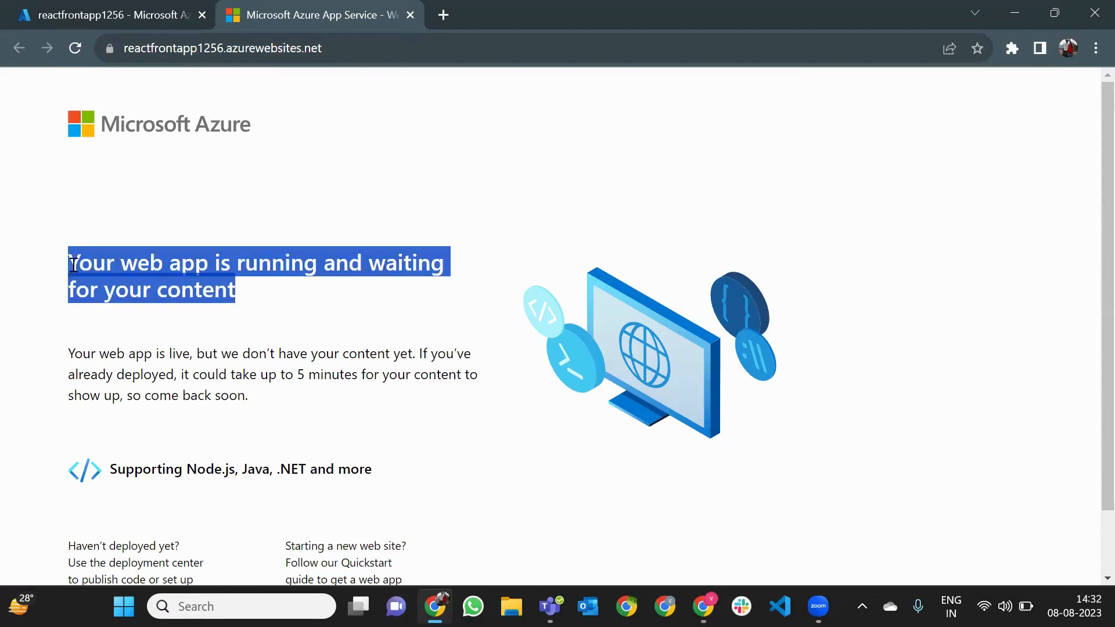
left_click(479, 81)
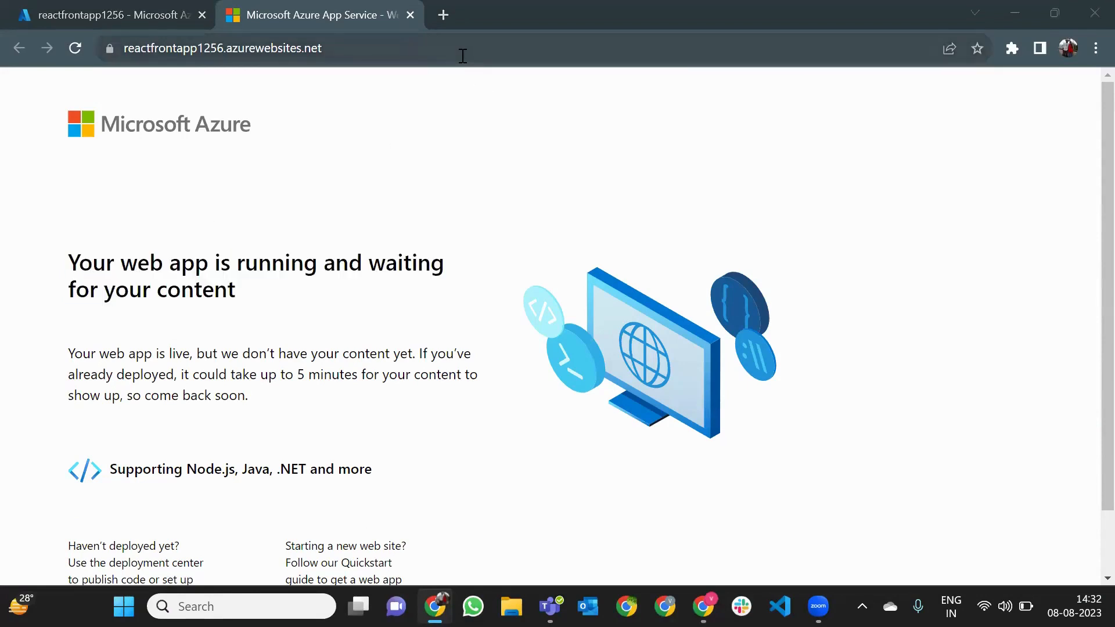
Return to Azure DevOps, save the release pipeline in the root folder and create a new release from it.
key("alt+Tab")
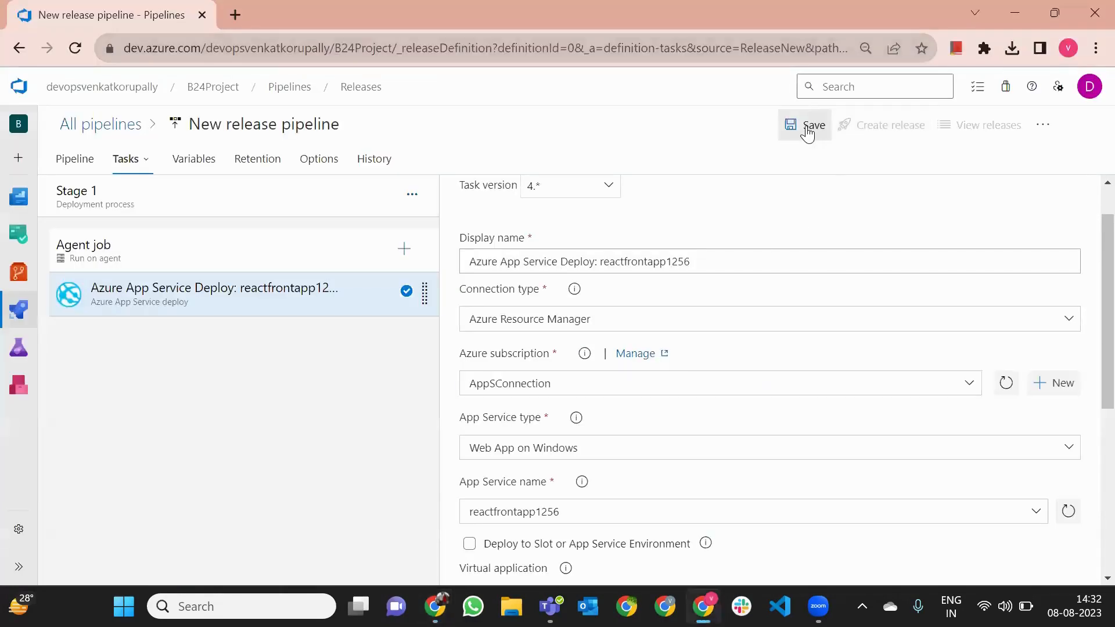
left_click(807, 131)
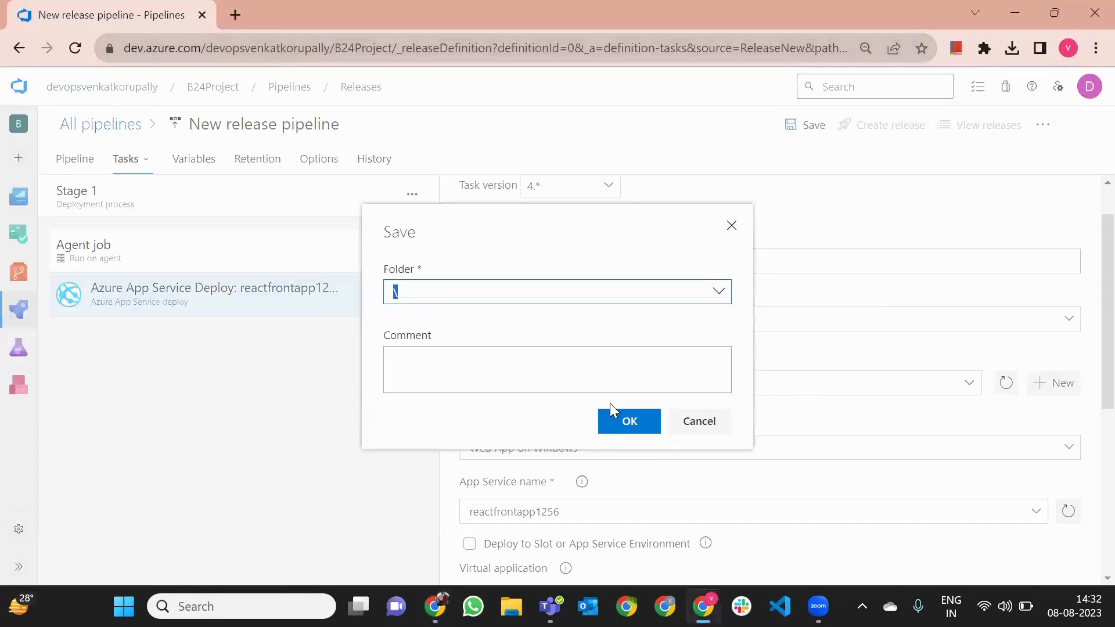
left_click(897, 131)
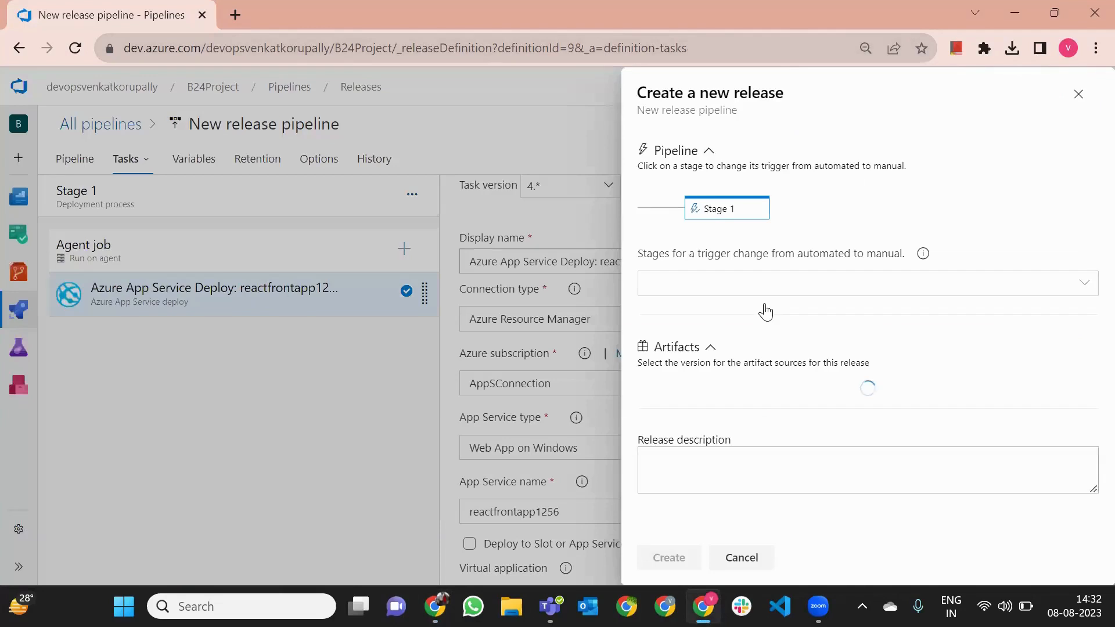
left_click(670, 558)
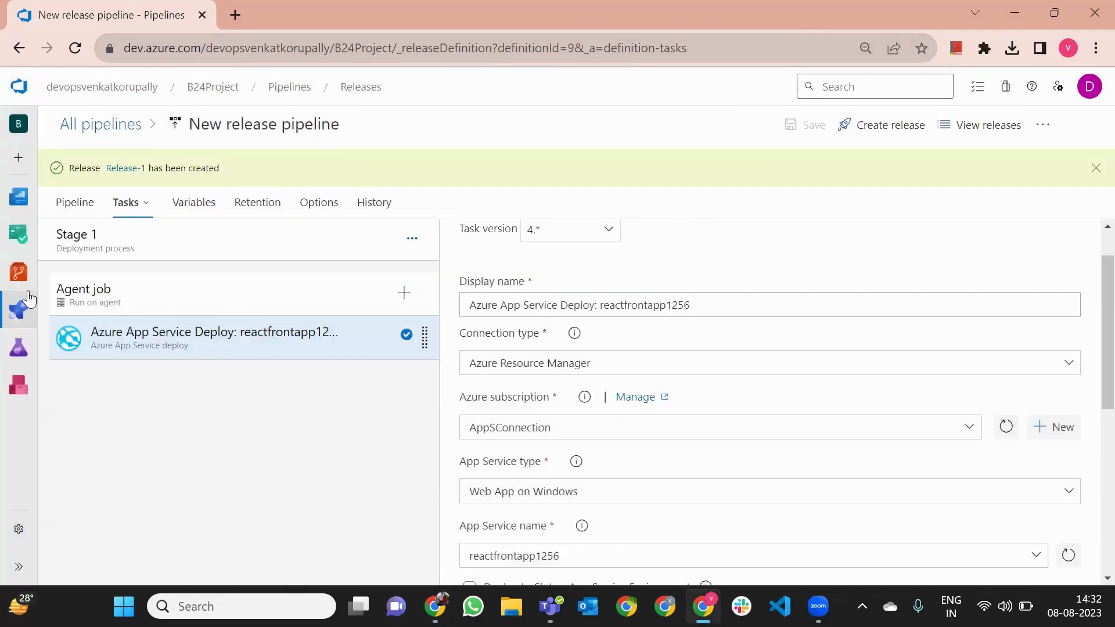
Open the Stage 1 deployment logs of the new release pipeline's Release-1 and follow the agent job.
mouse_move(19, 310)
left_click(107, 392)
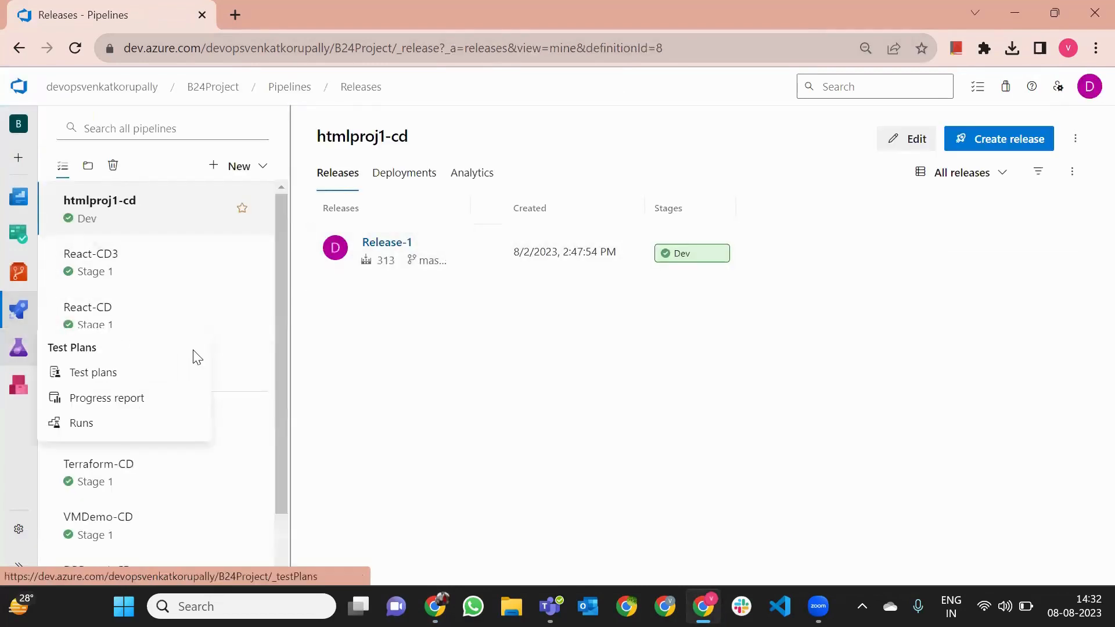
left_click(139, 369)
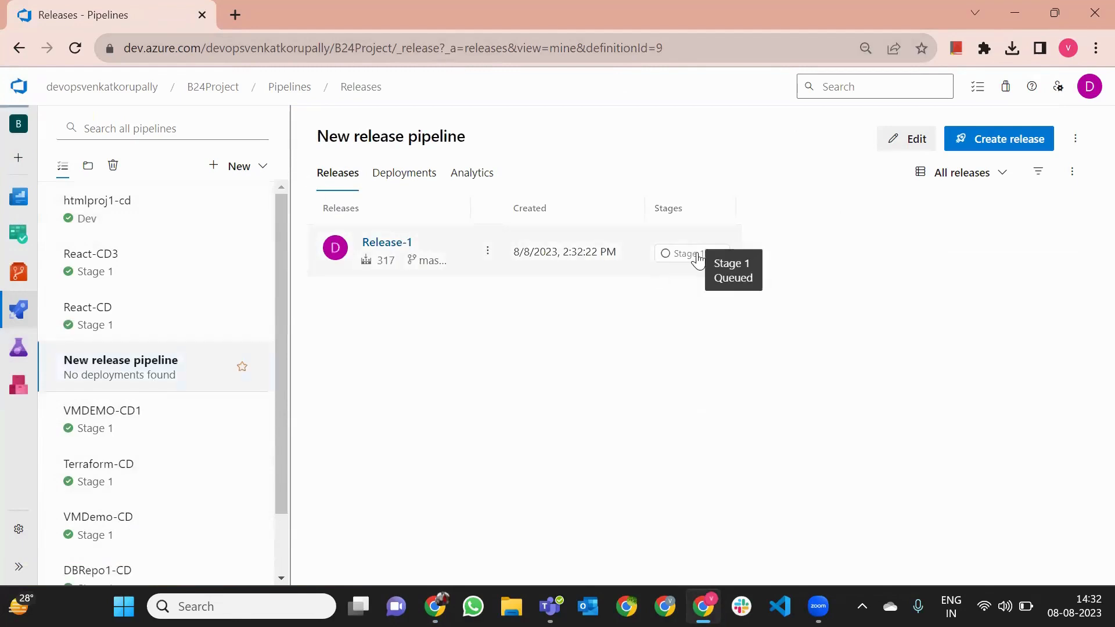
left_click(703, 254)
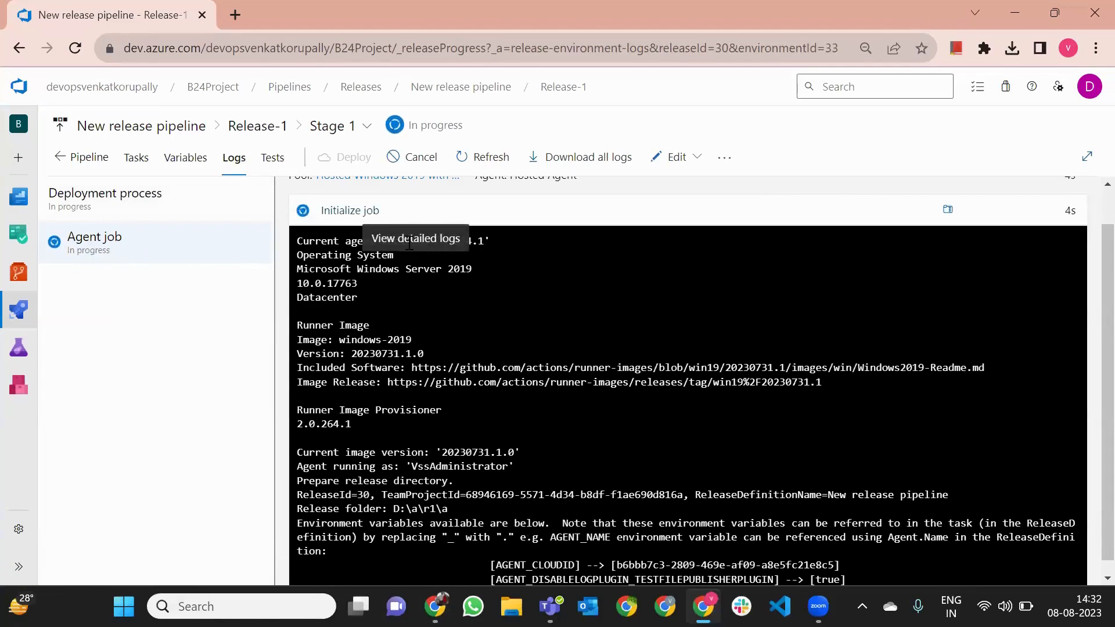
scroll(383, 288, "up", 1)
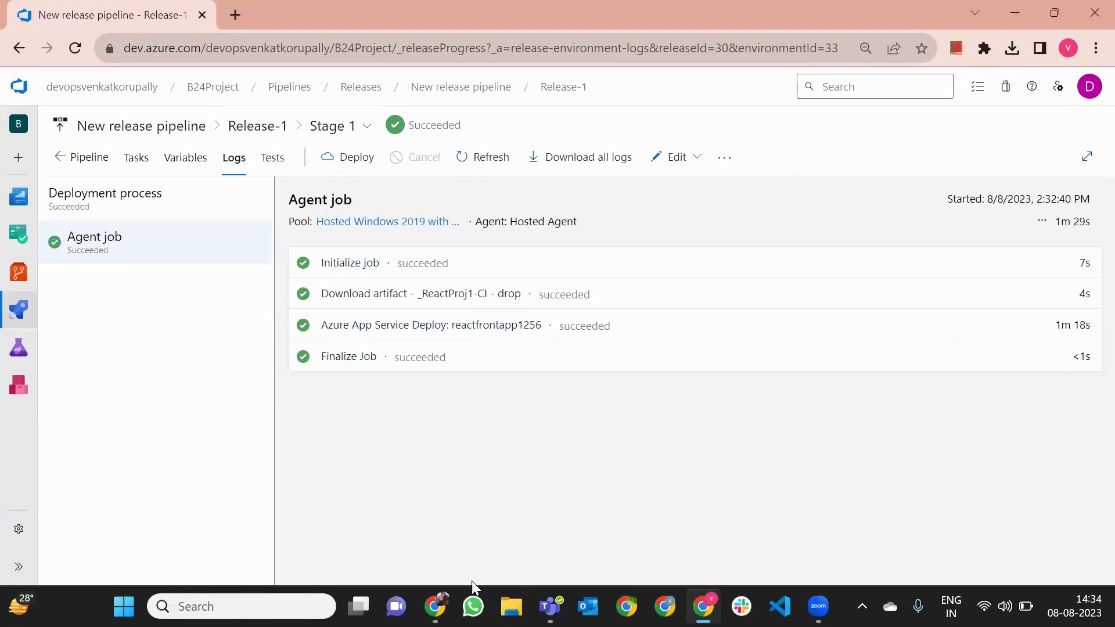
Switch to the browser window showing reactfrontapp1256.azurewebsites.net, reload the site and check its page heading.
left_click(435, 606)
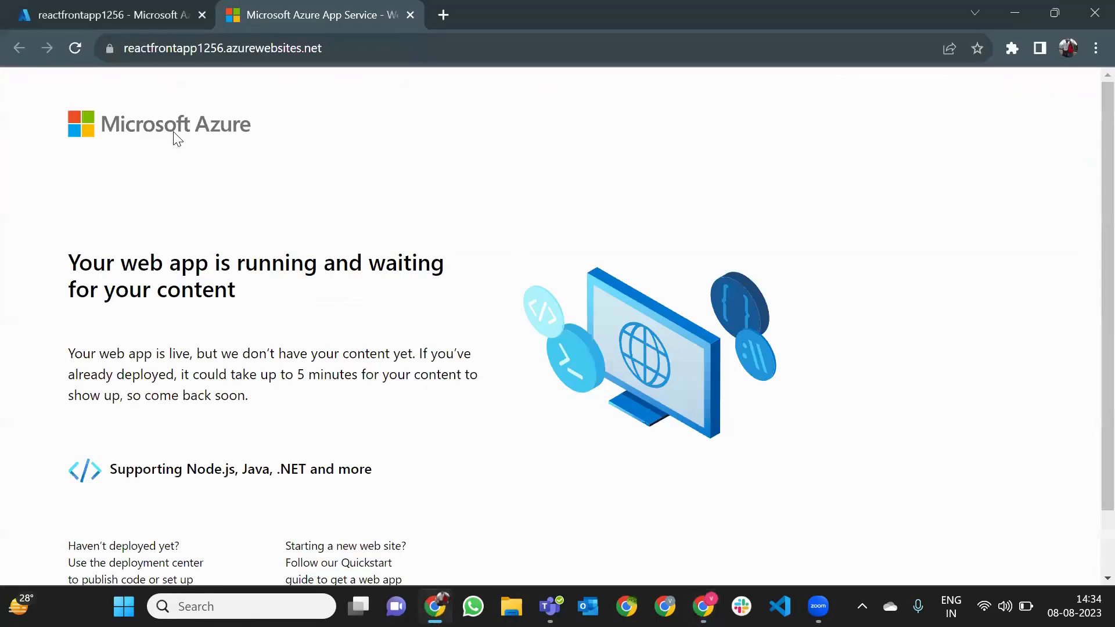
left_click(75, 50)
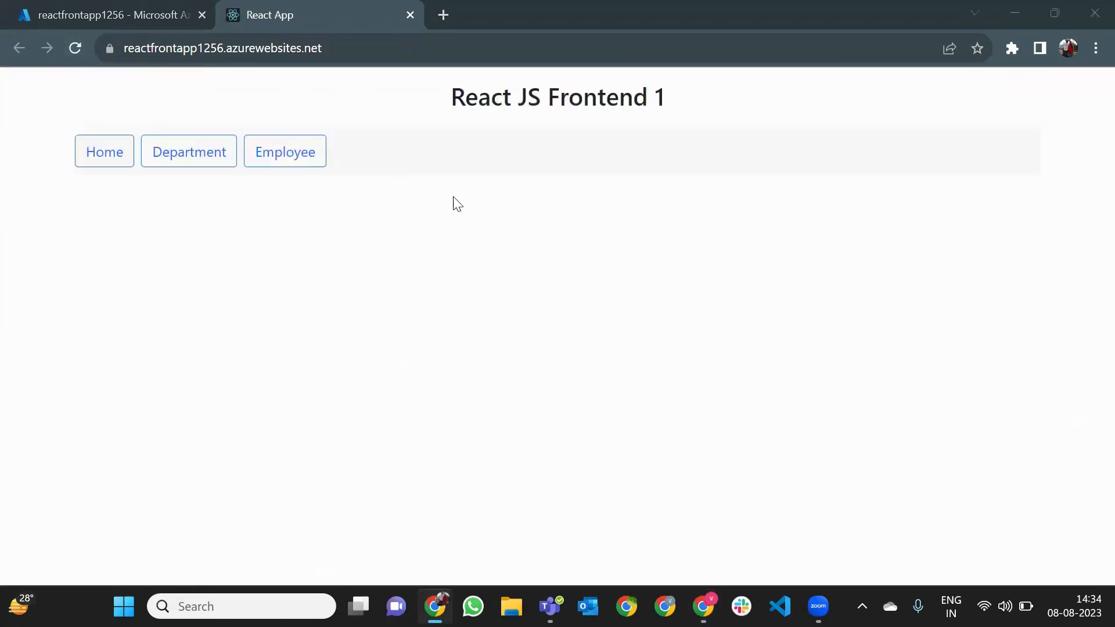
left_click_drag(451, 97, 666, 99)
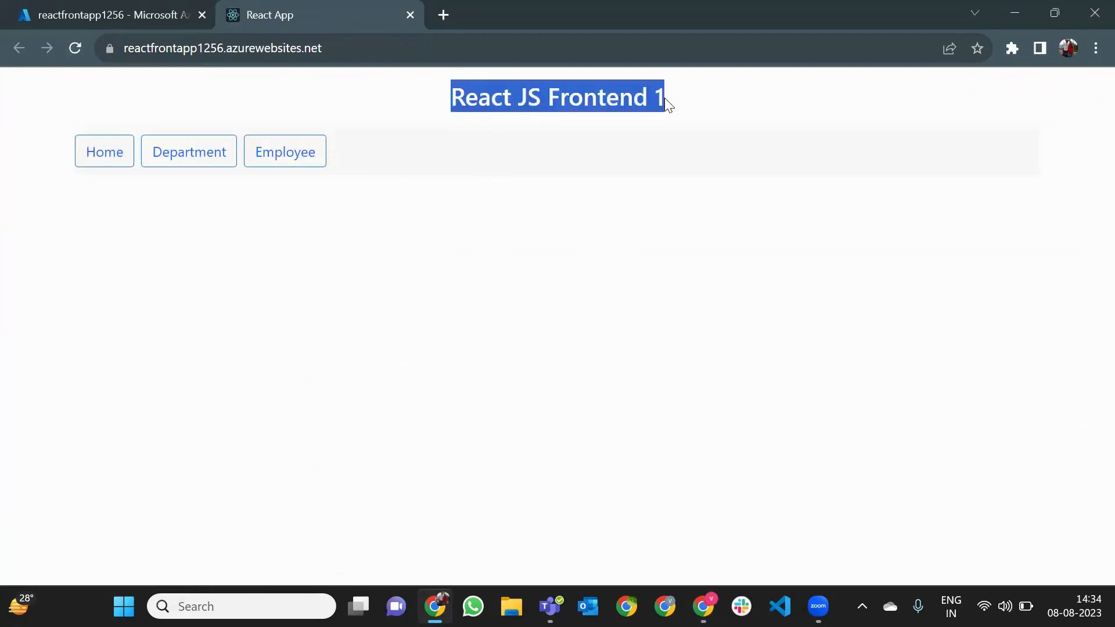
left_click(316, 203)
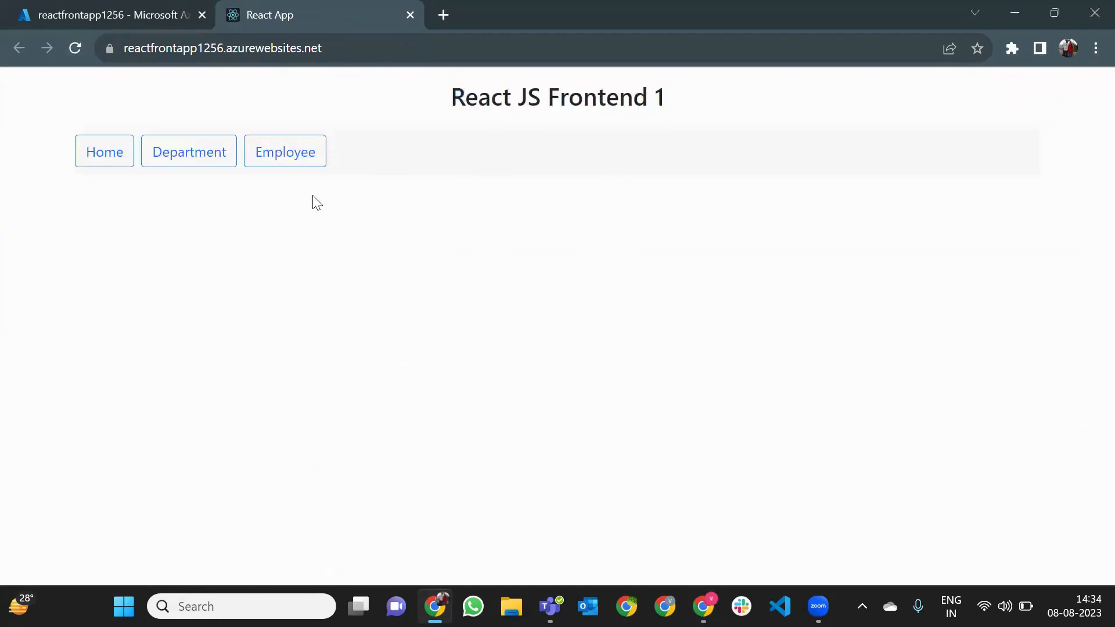
Check the Department, Employee and Home pages of the deployed React site.
left_click(187, 158)
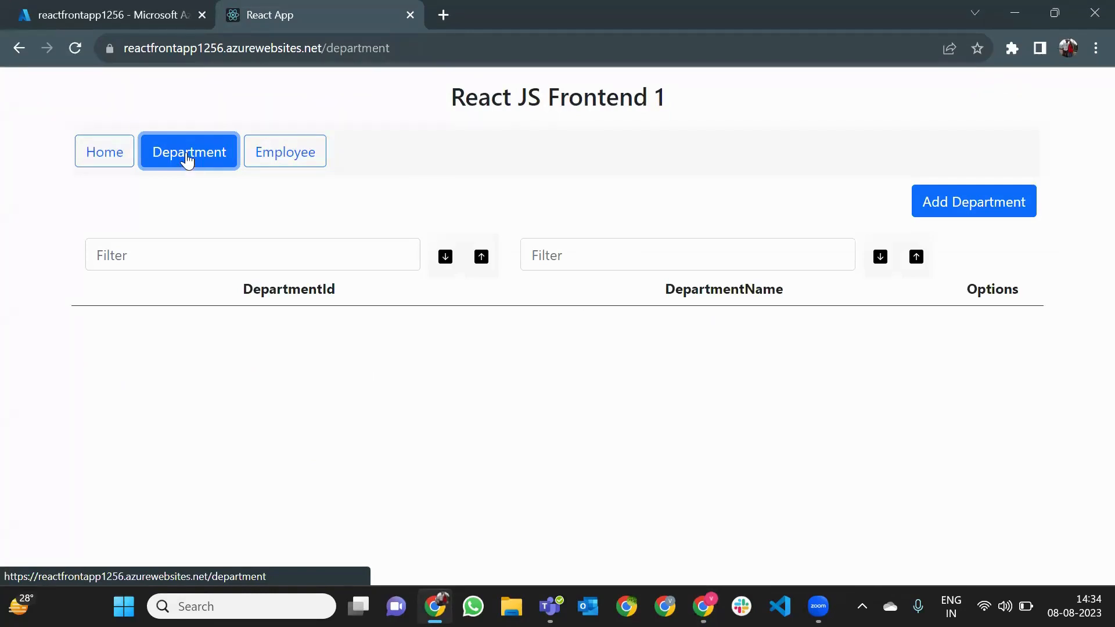
left_click(264, 166)
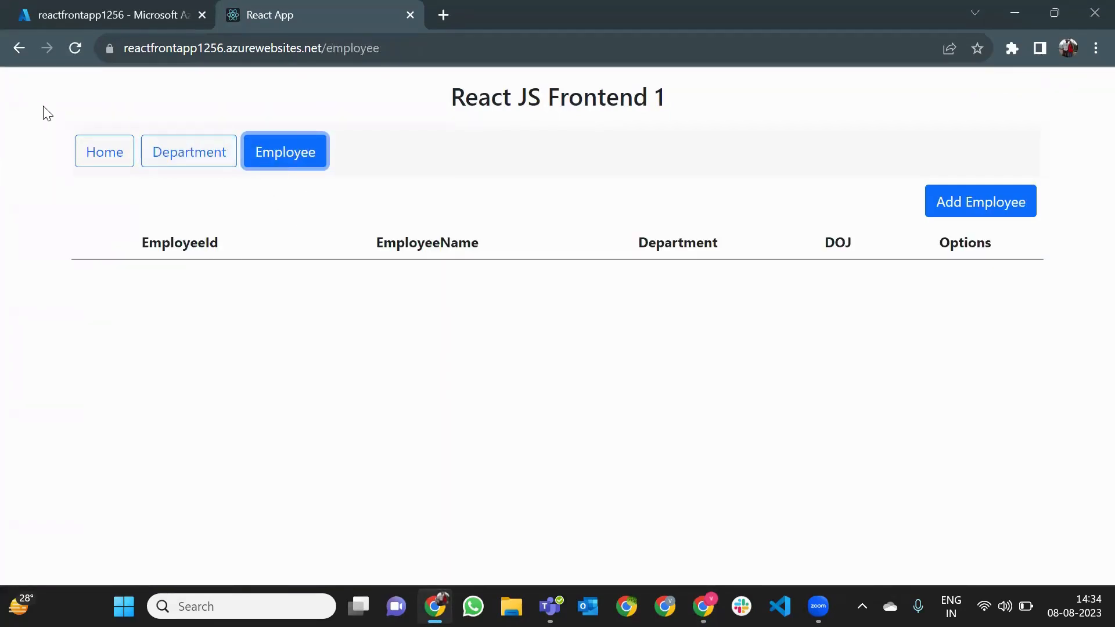
left_click(85, 164)
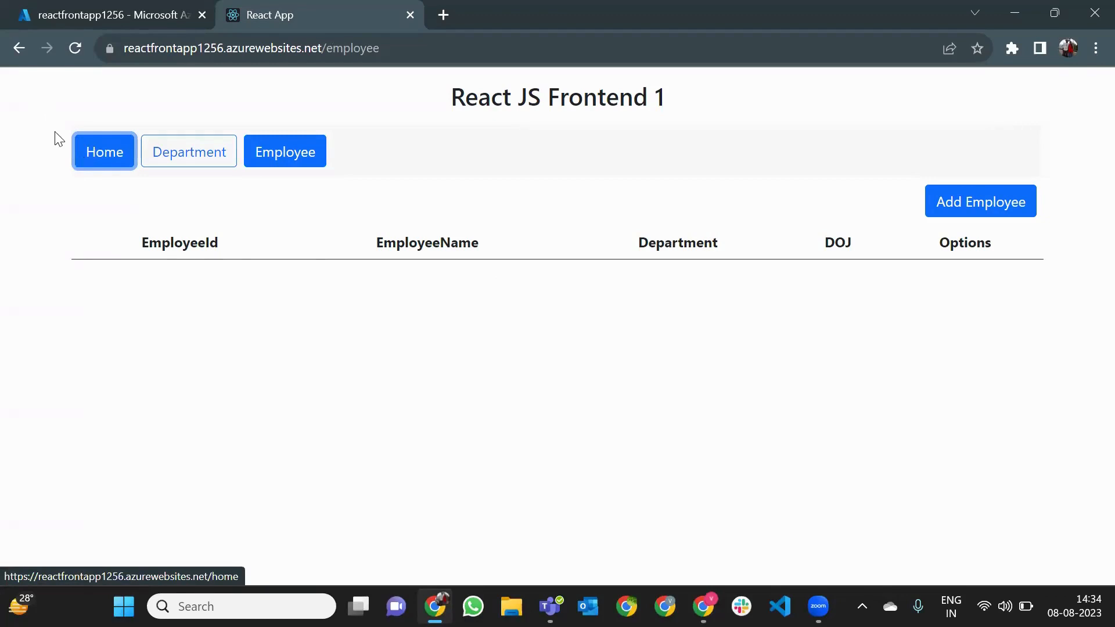
left_click(169, 165)
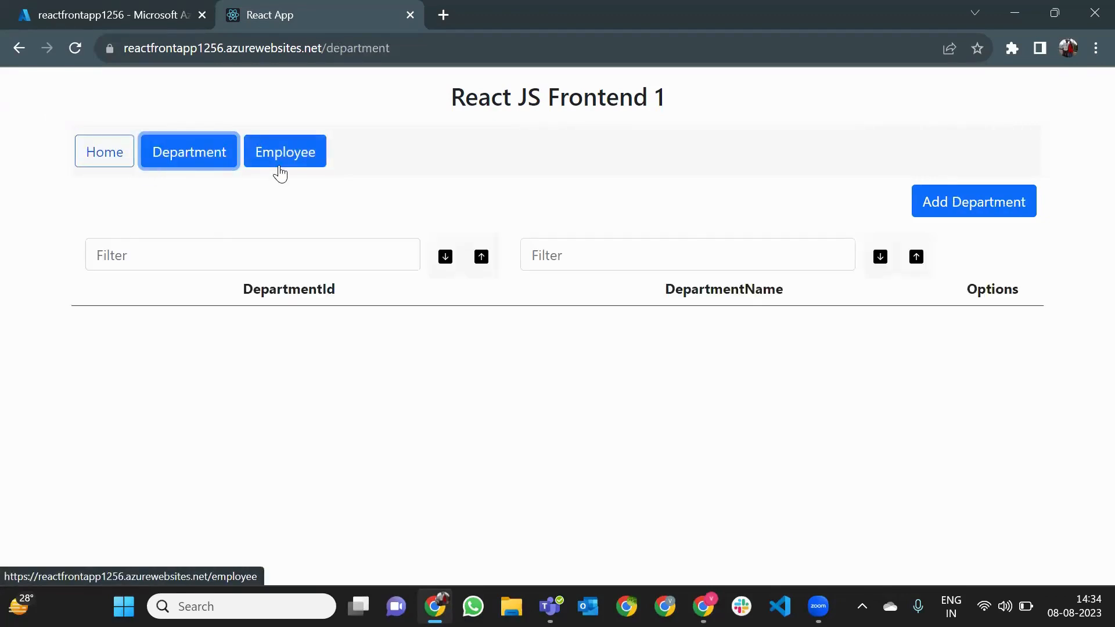
left_click(272, 164)
left_click(116, 164)
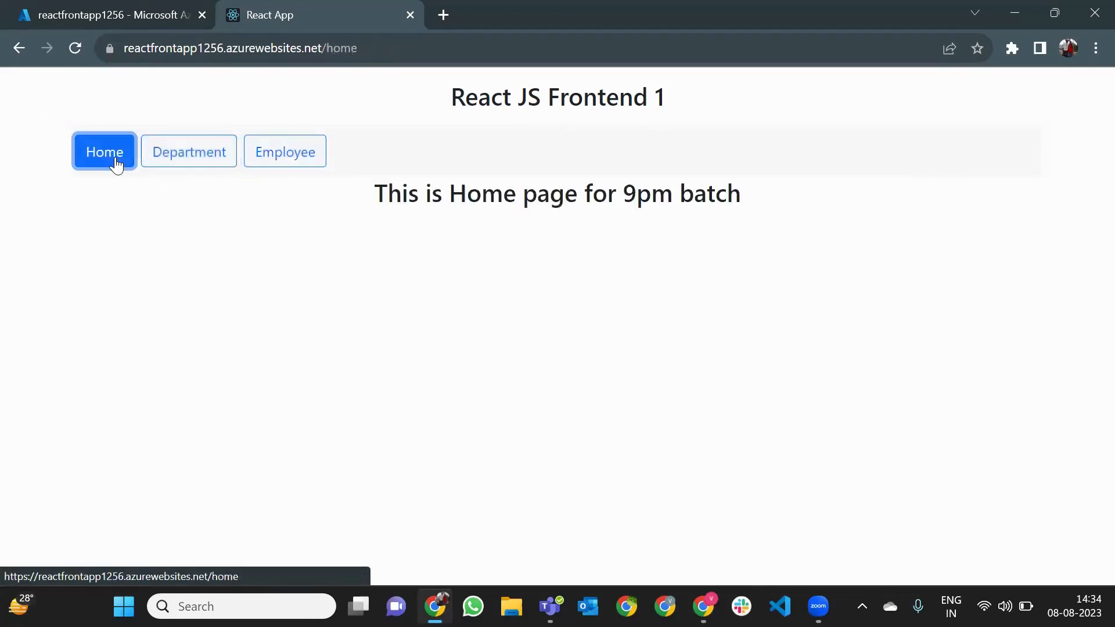
left_click(169, 150)
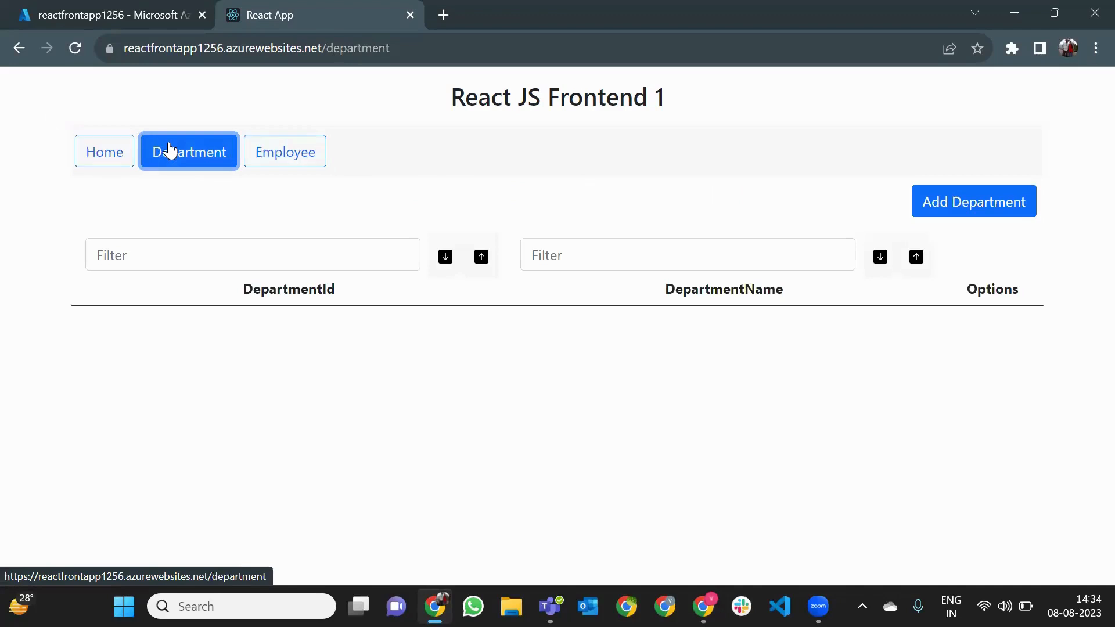
left_click(264, 153)
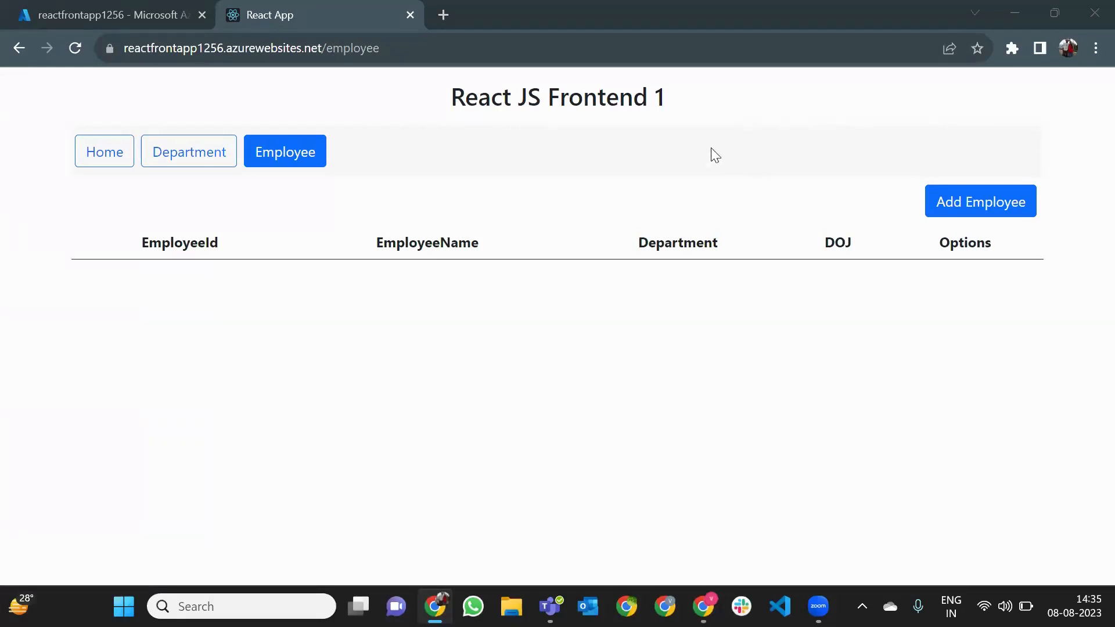
left_click(170, 155)
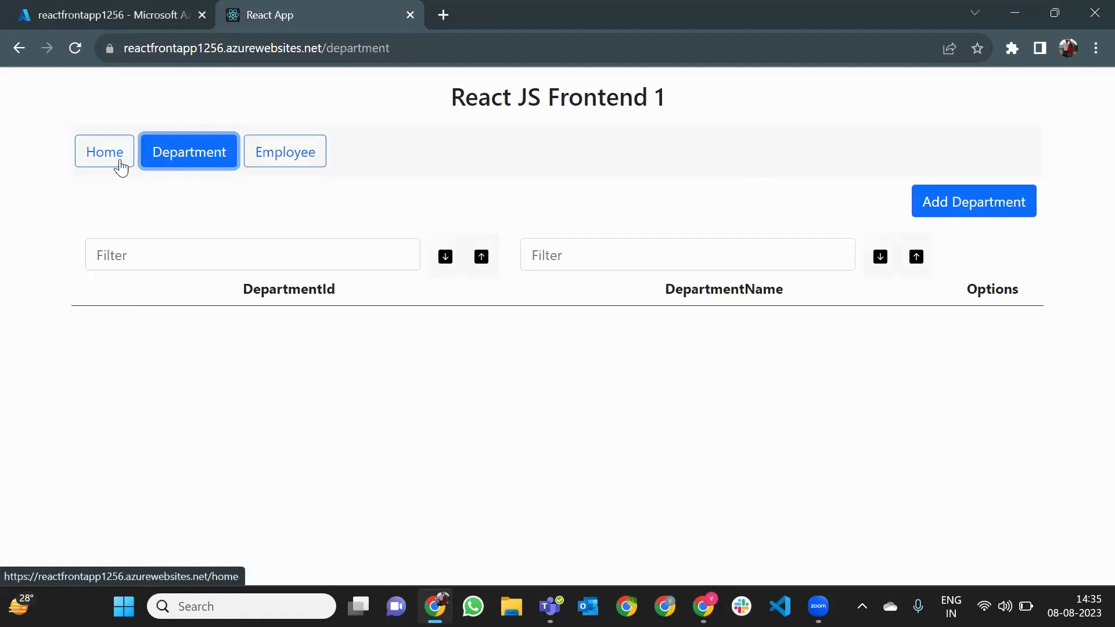
left_click(119, 165)
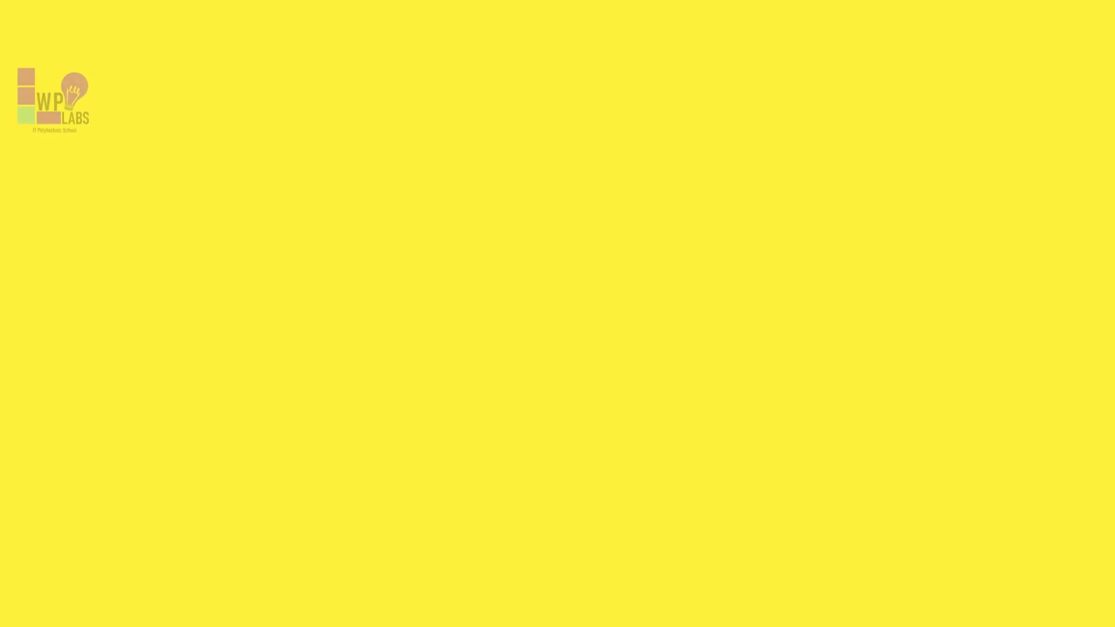